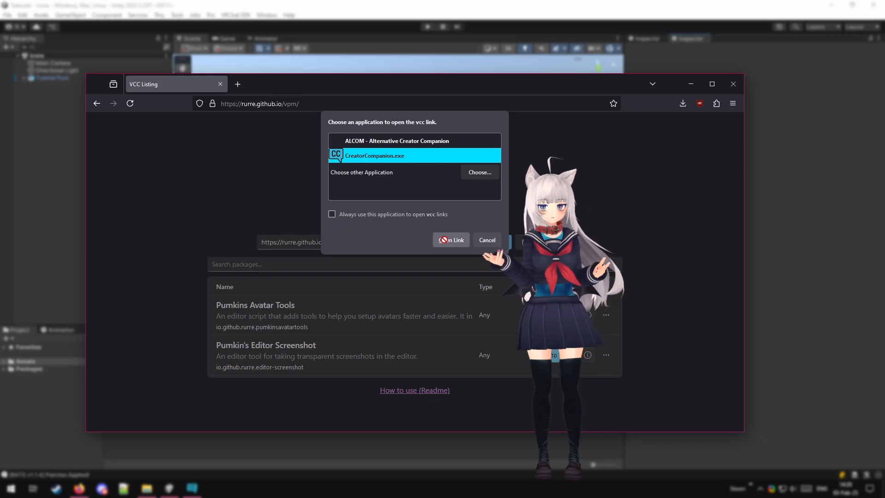
# - Open the vcc link with CreatorCompanion.exe and add Pumkin's VPM Repo to the installed repositories
pyautogui.click(444, 240)
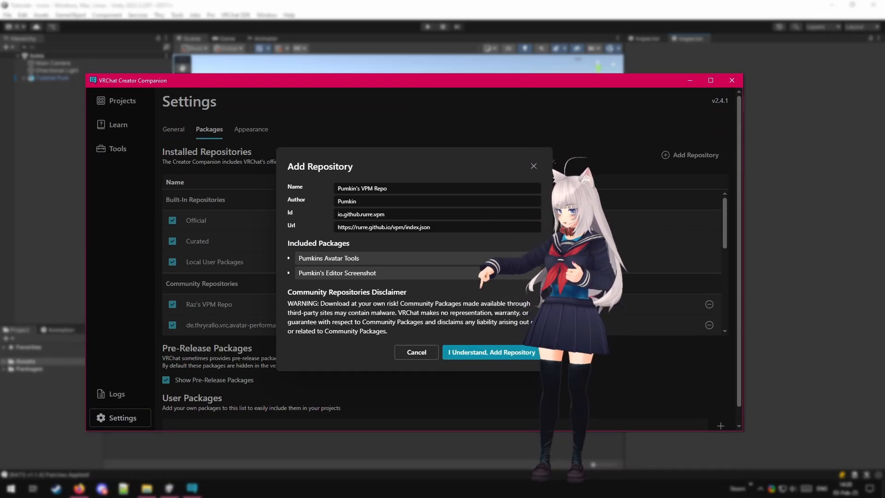
pyautogui.click(486, 359)
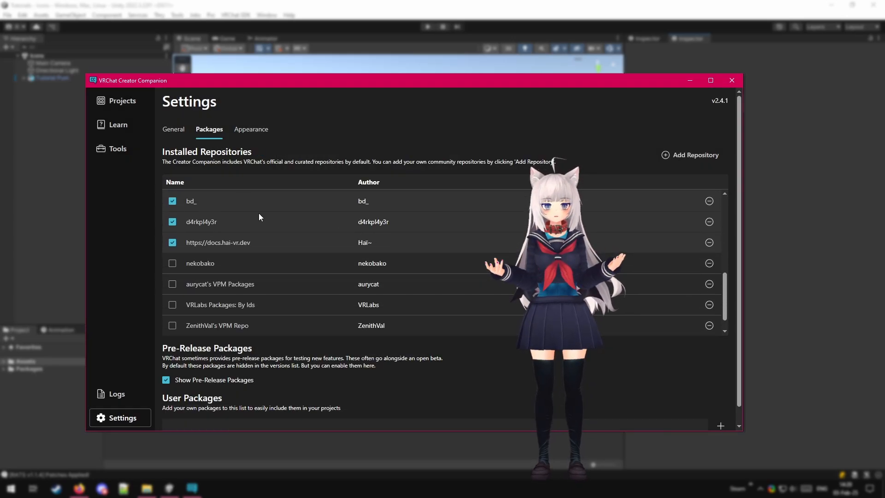
# - Find the "pumkin" packages for the Tutorials project and install Pumkin's Editor Screenshot
pyautogui.click(117, 103)
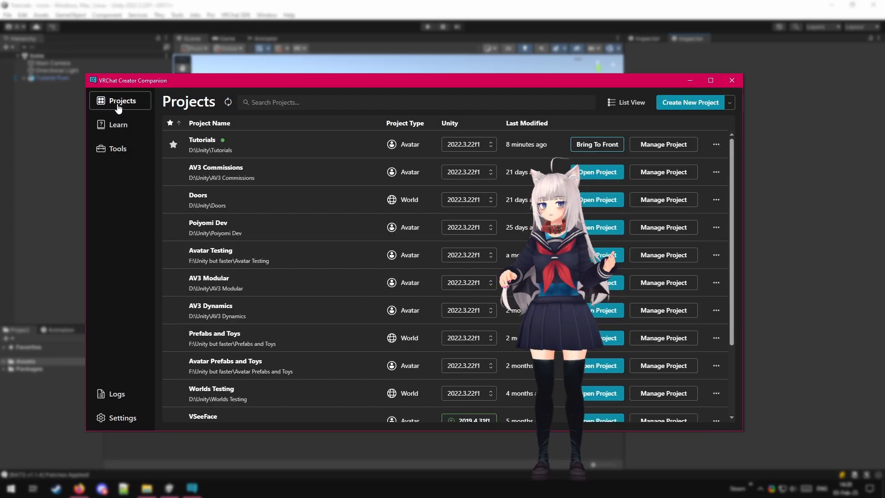
pyautogui.click(661, 145)
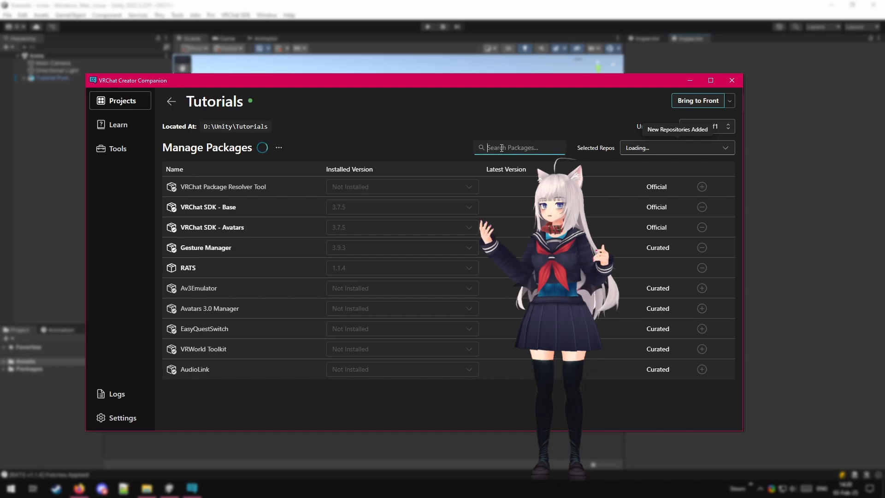
pyautogui.click(502, 147)
pyautogui.write('pumkin')
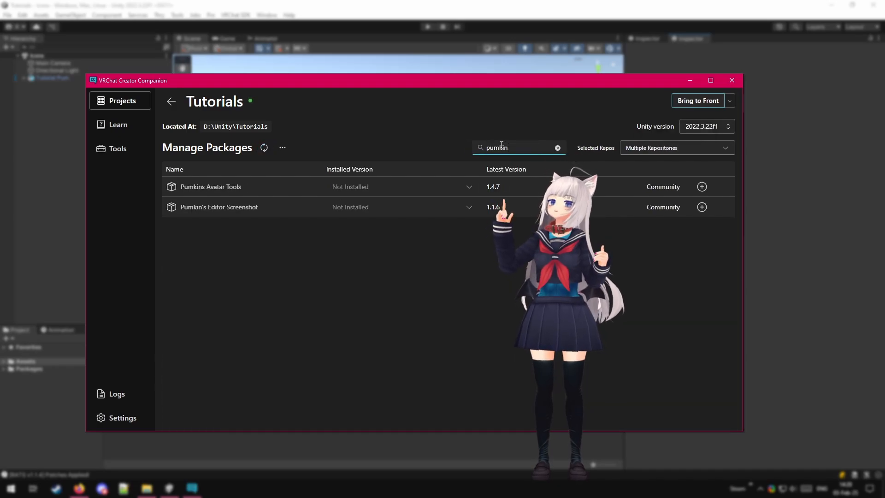
pyautogui.click(701, 208)
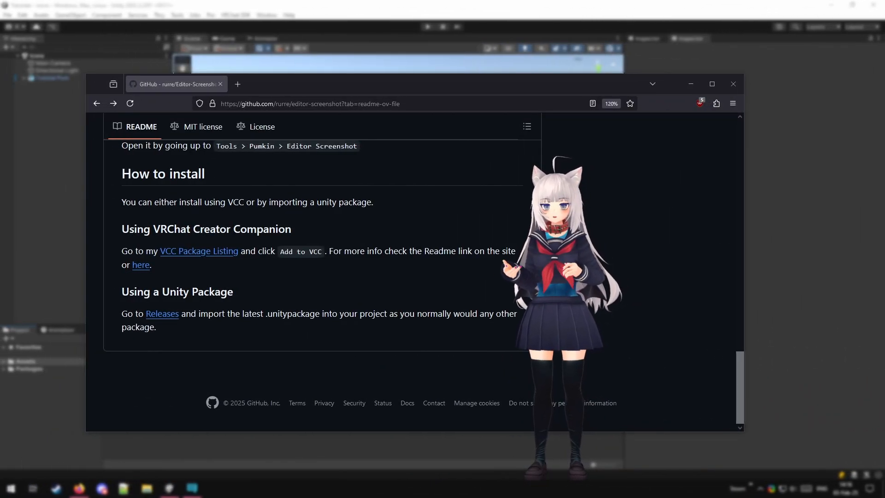
# - Download io.github.rurre.editor-screenshot-1.1.6.unitypackage from the GitHub releases and import all its files into the Unity project
pyautogui.click(163, 315)
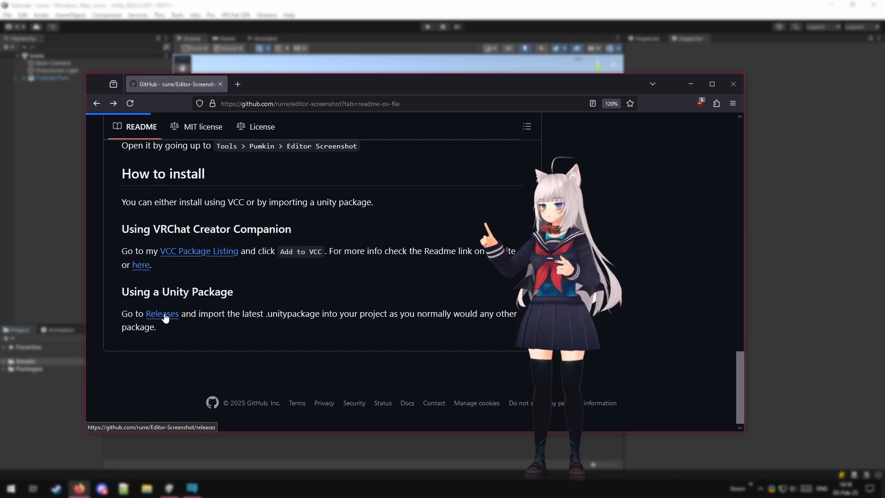
pyautogui.scroll(-3, 255, 233)
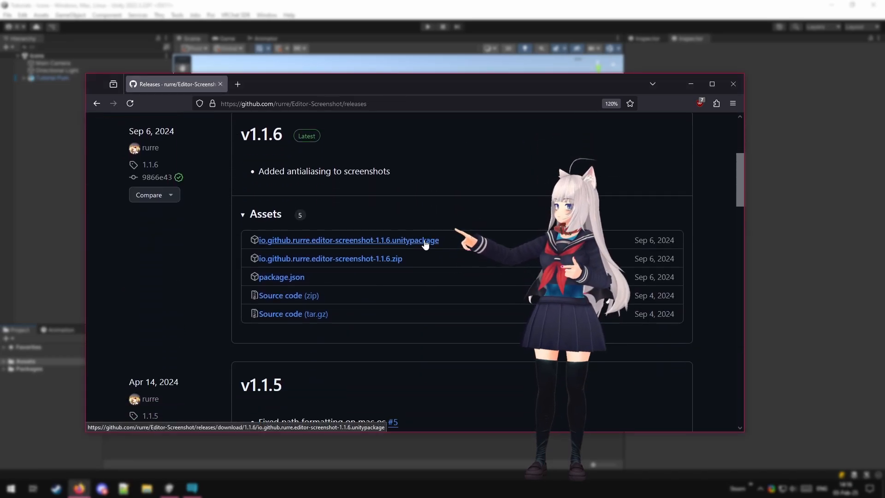
pyautogui.click(277, 241)
pyautogui.moveTo(555, 128); pyautogui.dragTo(173, 441)
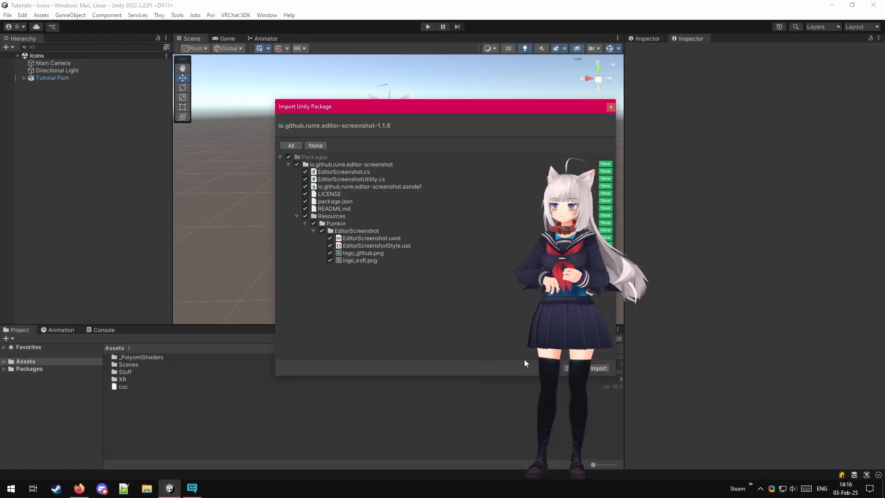
pyautogui.click(599, 368)
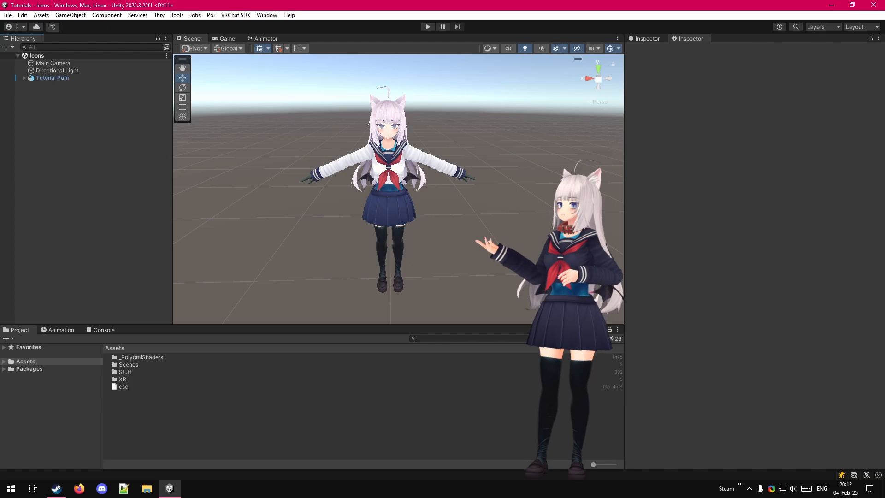
# - Open Pumkin's Editor Screenshot docked beside the Hierarchy and capture the avatar at 1920 x 1080 with a transparent background
pyautogui.click(178, 16)
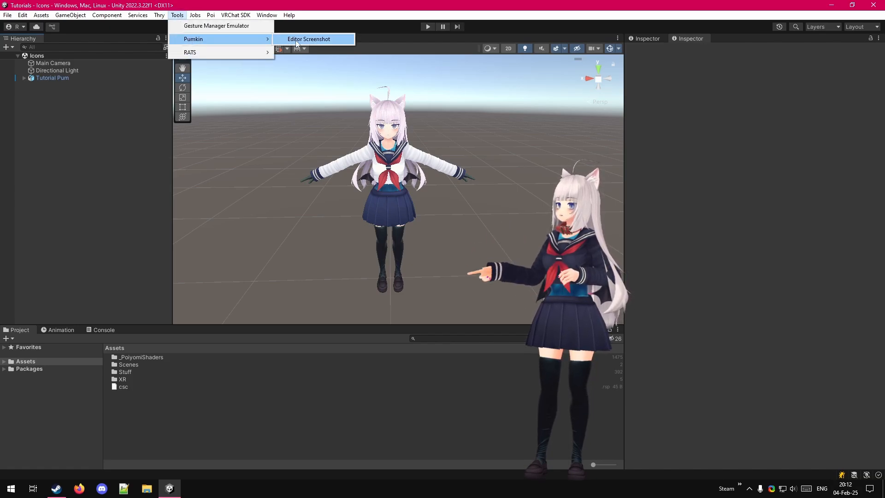
pyautogui.click(295, 40)
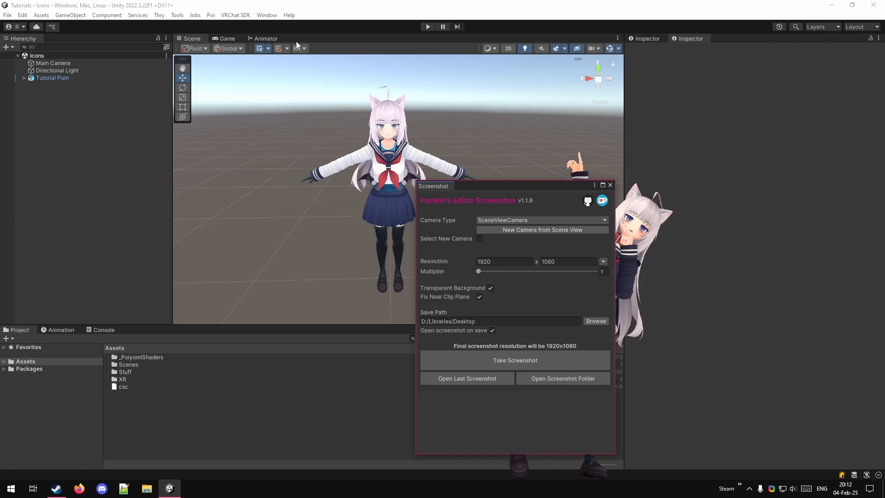
pyautogui.moveTo(440, 187); pyautogui.dragTo(62, 40)
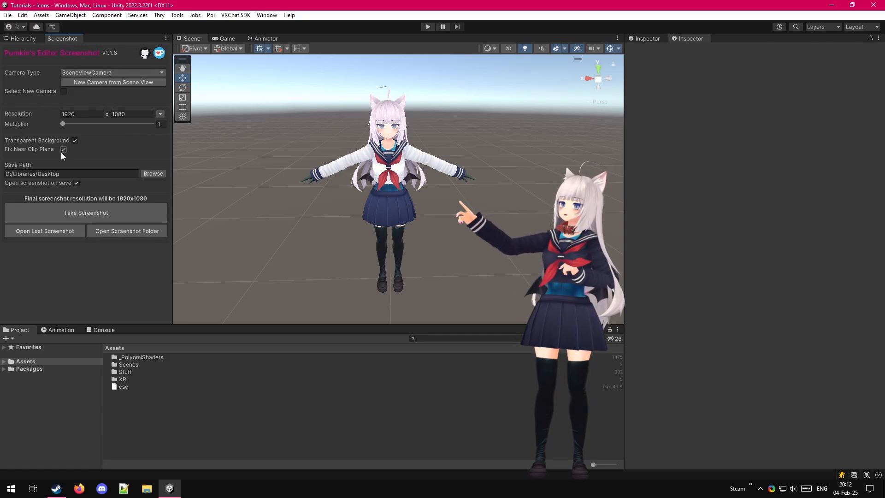
pyautogui.click(139, 212)
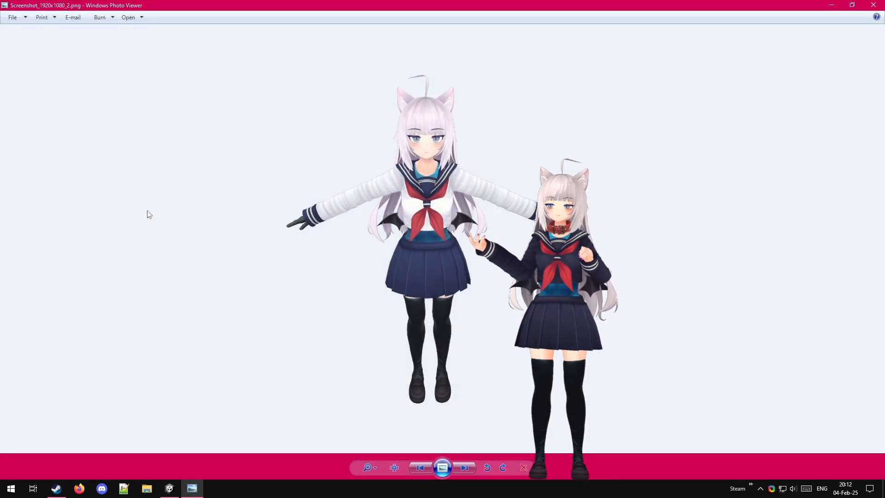
pyautogui.click(871, 6)
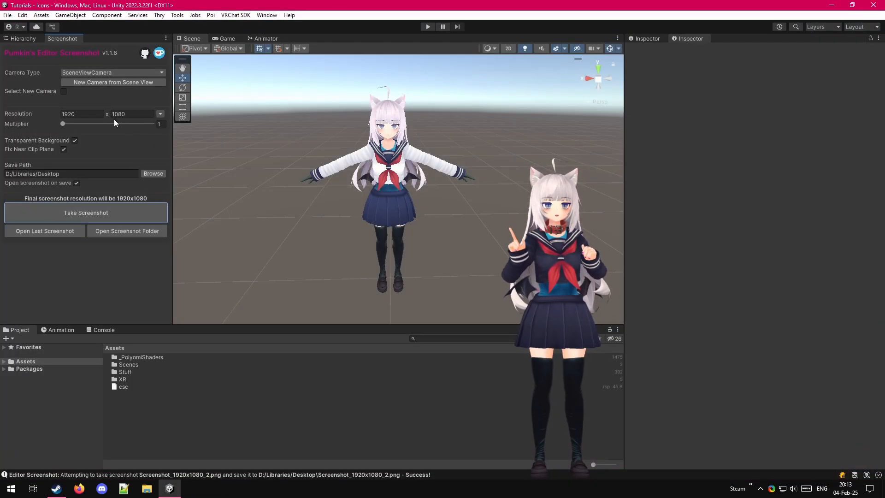
# - Set the screenshot resolution to 512 x 512, take a screenshot, and close the image preview
pyautogui.click(80, 114)
pyautogui.write('512')
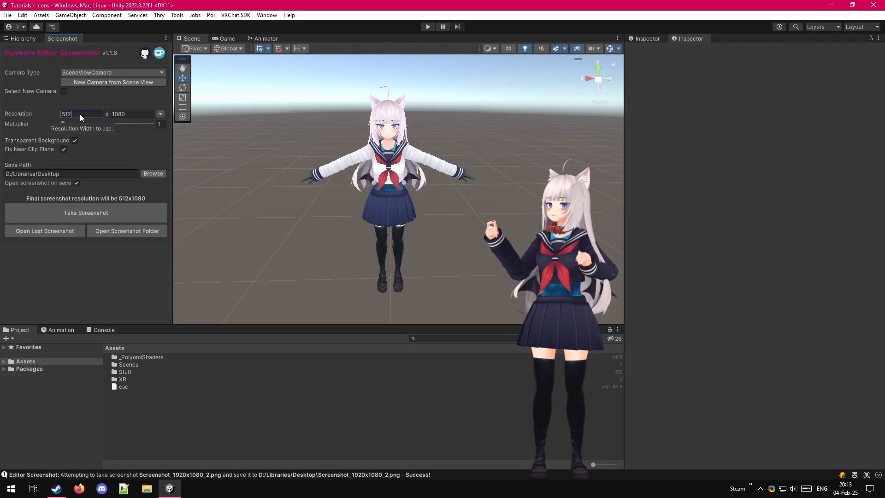
pyautogui.click(133, 112)
pyautogui.write('512')
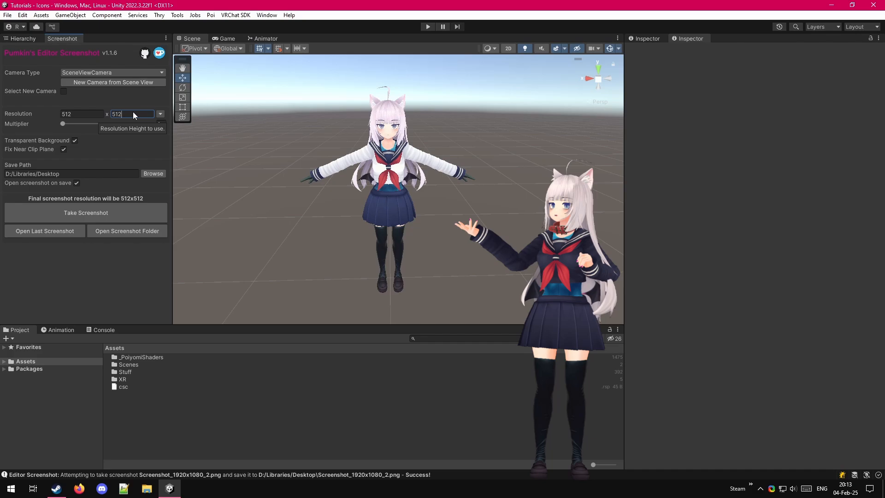
pyautogui.click(105, 210)
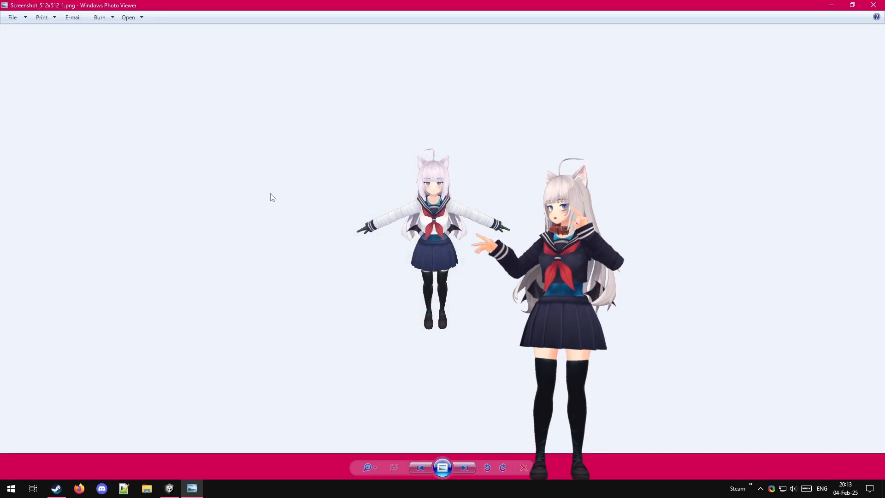
pyautogui.click(871, 5)
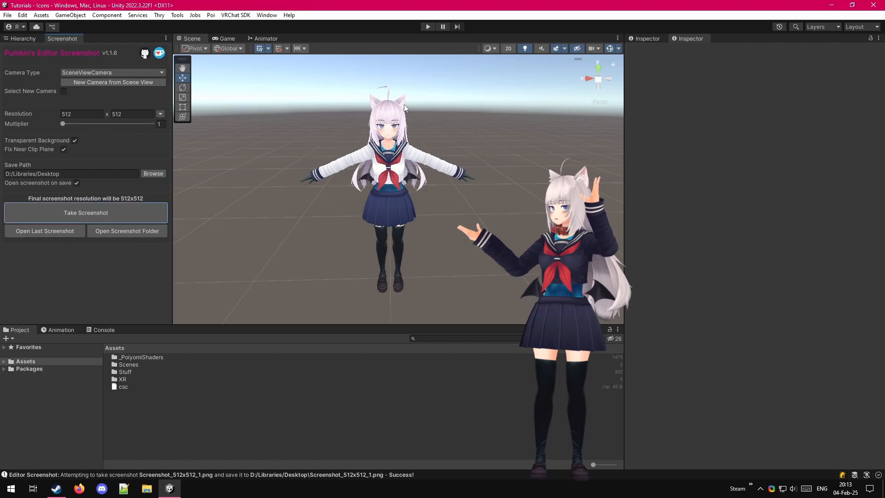
# - Raise the resolution multiplier to 2 and take another screenshot
pyautogui.moveTo(63, 125); pyautogui.dragTo(68, 125)
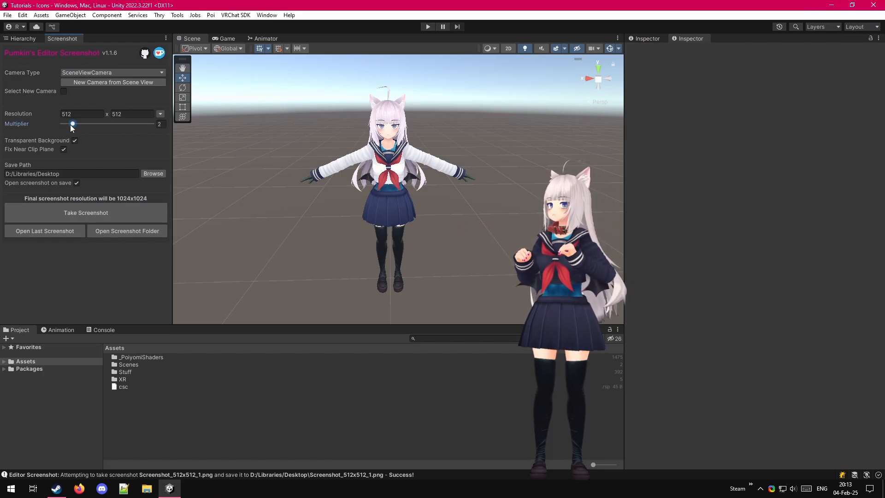
pyautogui.click(82, 212)
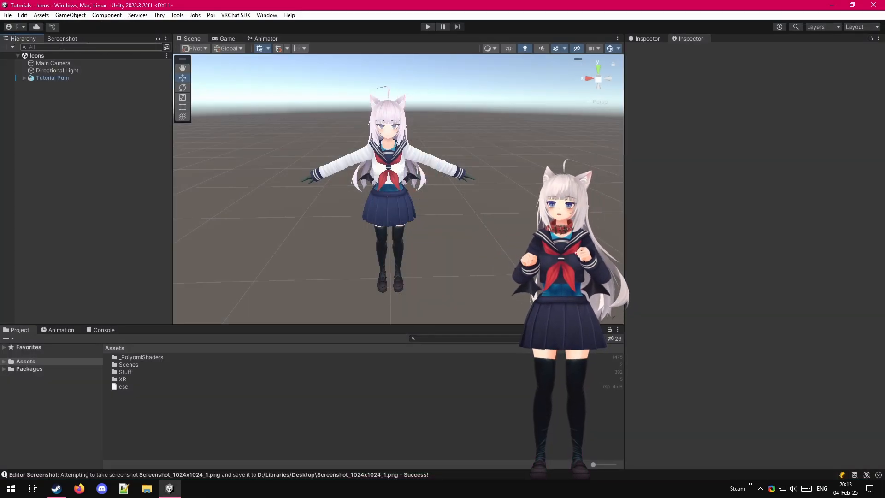
# - Add the Gesture Manager Emulator to the Icons scene
pyautogui.click(177, 15)
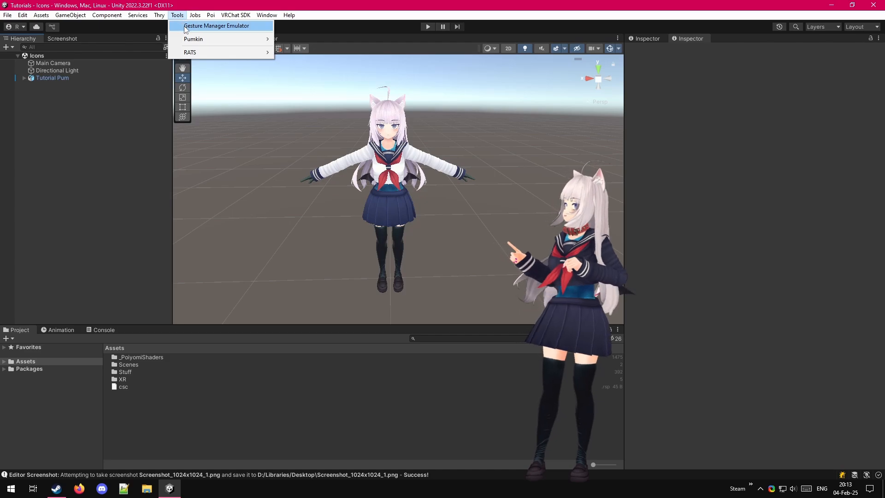
pyautogui.click(185, 26)
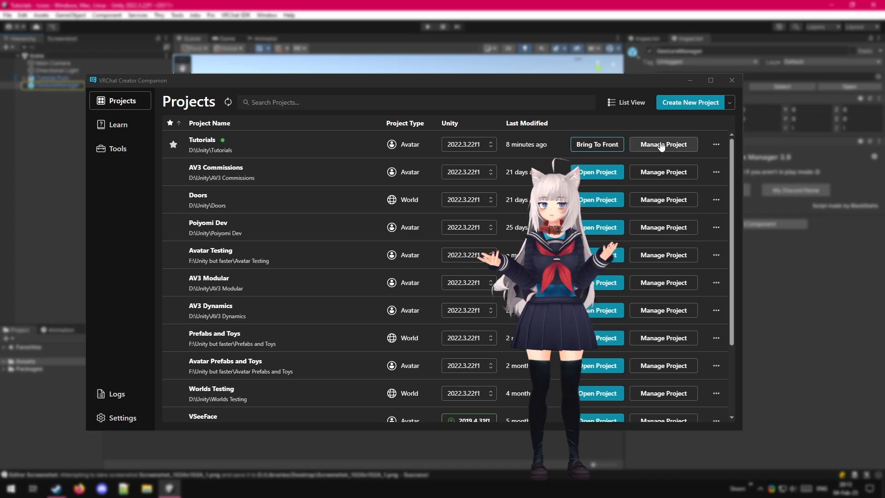
# - Search the Tutorials project's packages in VRChat Creator Companion for "gesture manager"
pyautogui.click(661, 145)
pyautogui.click(523, 148)
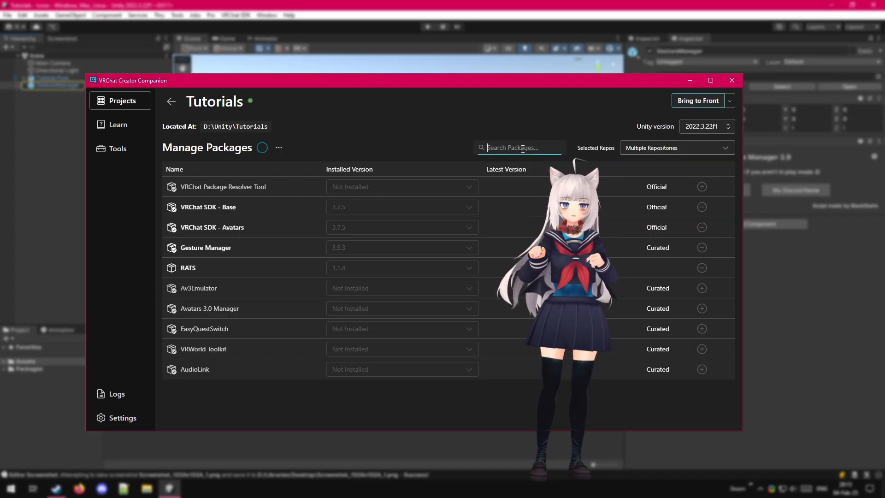
pyautogui.write('gesture manager')
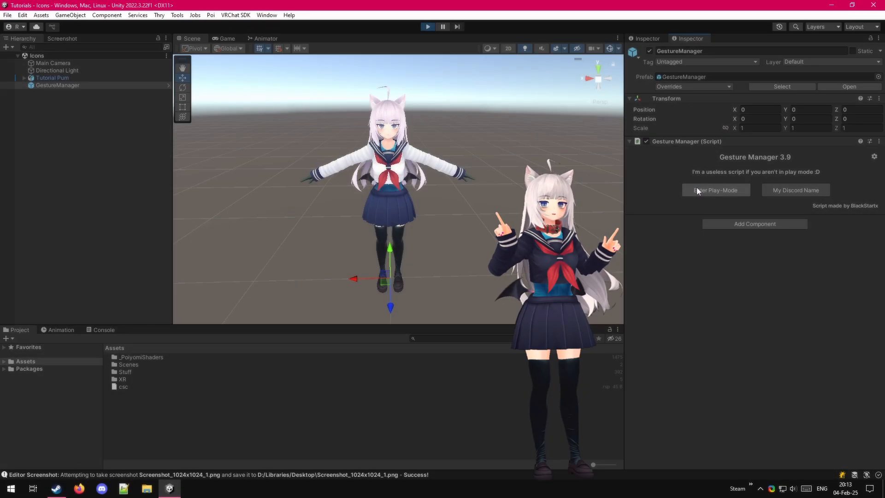
# - Enter play mode in Unity from Gesture Manager and disable the Body and Face objects of Tutorial Pum
pyautogui.click(697, 190)
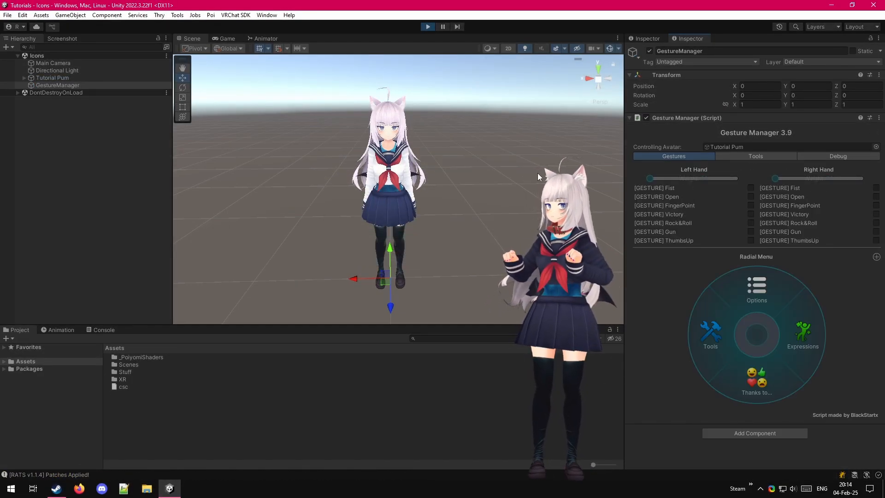
pyautogui.click(24, 78)
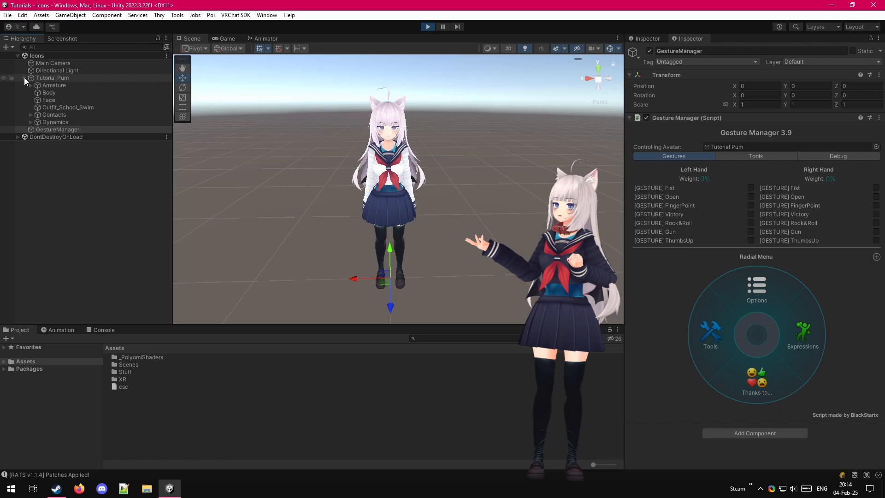
pyautogui.click(54, 92)
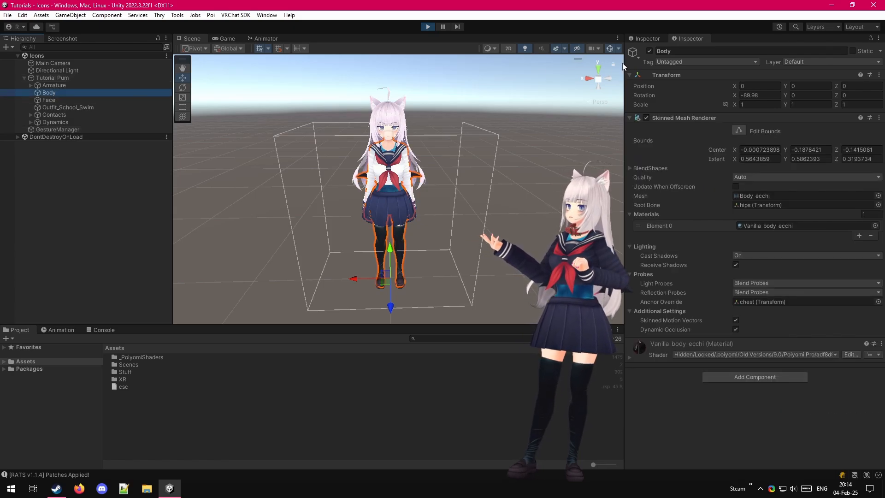
pyautogui.click(650, 51)
pyautogui.click(53, 100)
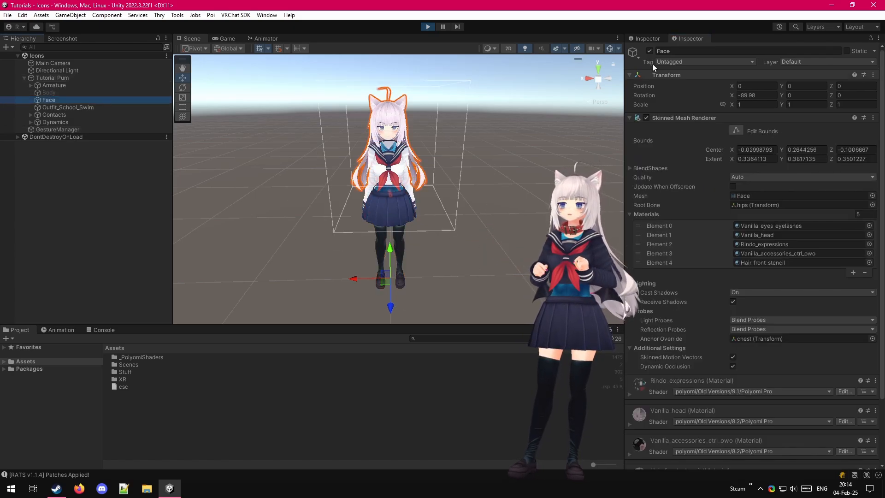
pyautogui.click(650, 51)
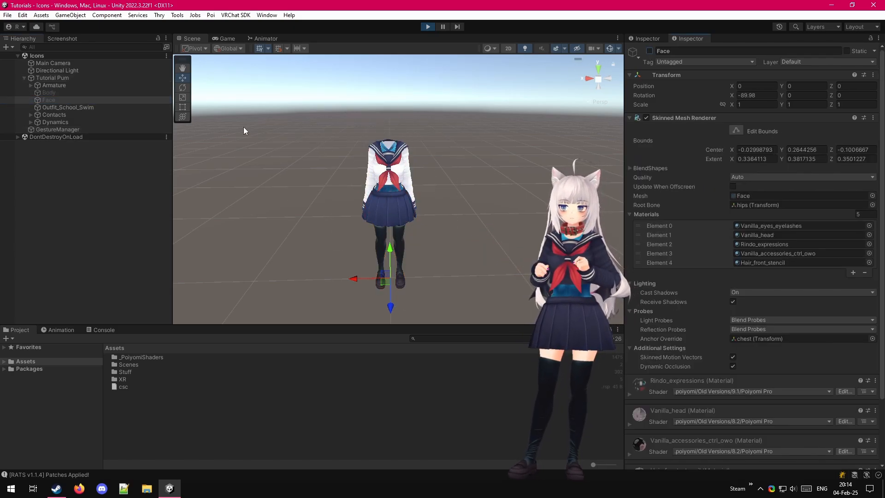
# - Using Gesture Manager's School Outfit controls under Expressions and Outfits, hide the skirt, stockings and shoes so only the long-sleeved top shows
pyautogui.click(77, 130)
pyautogui.scroll(5, 466, 195)
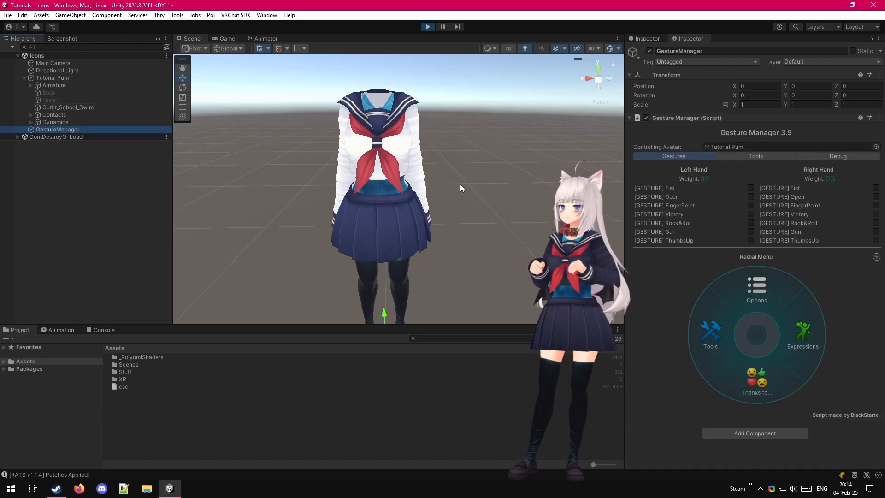
pyautogui.moveTo(426, 184); pyautogui.dragTo(543, 198)
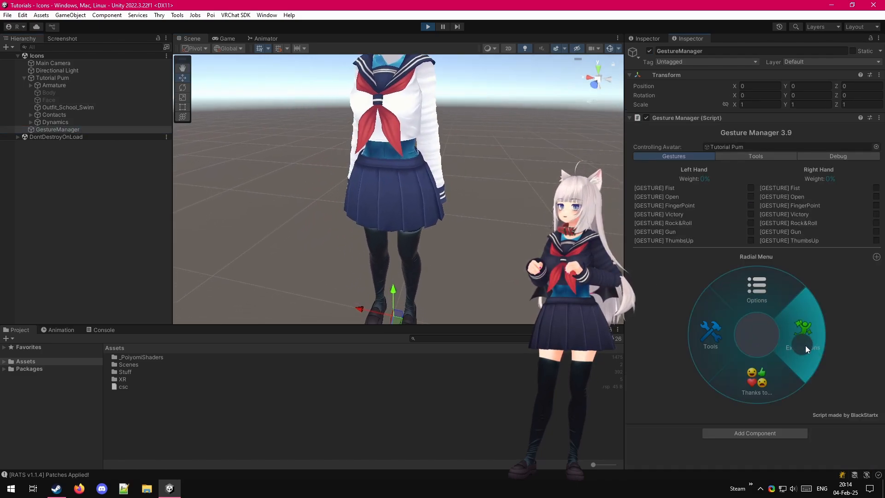
pyautogui.click(787, 325)
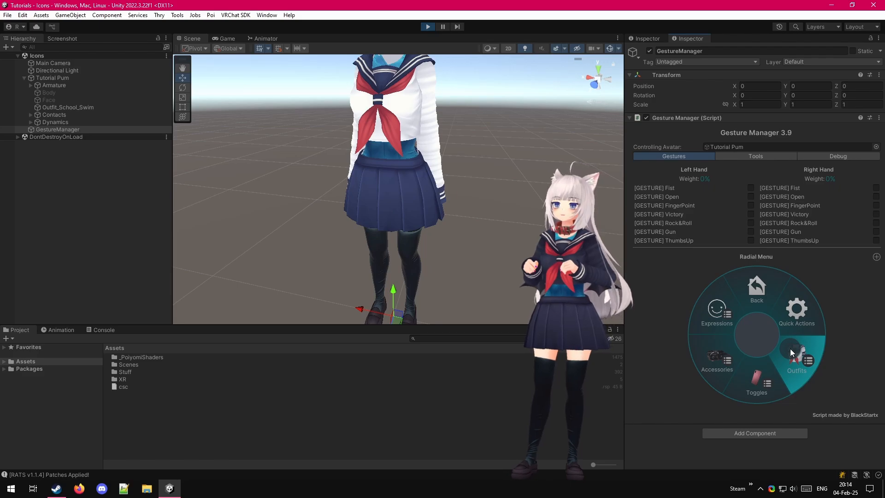
pyautogui.click(789, 348)
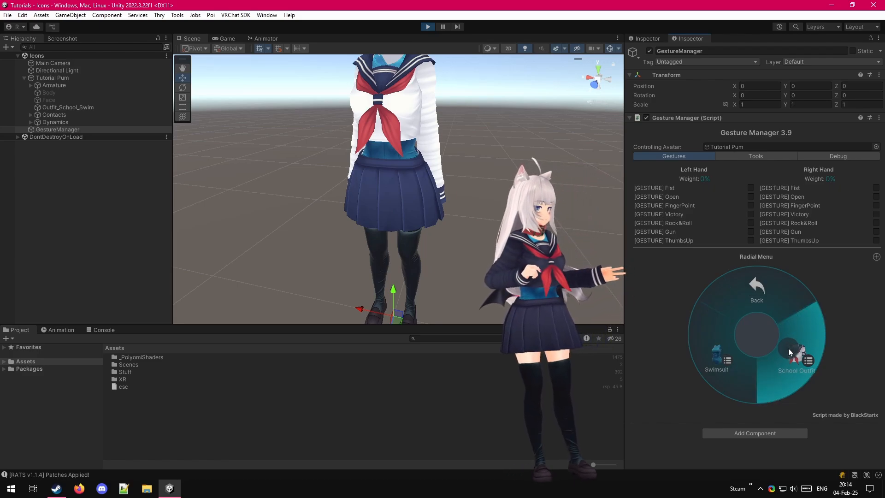
pyautogui.click(788, 347)
pyautogui.click(800, 323)
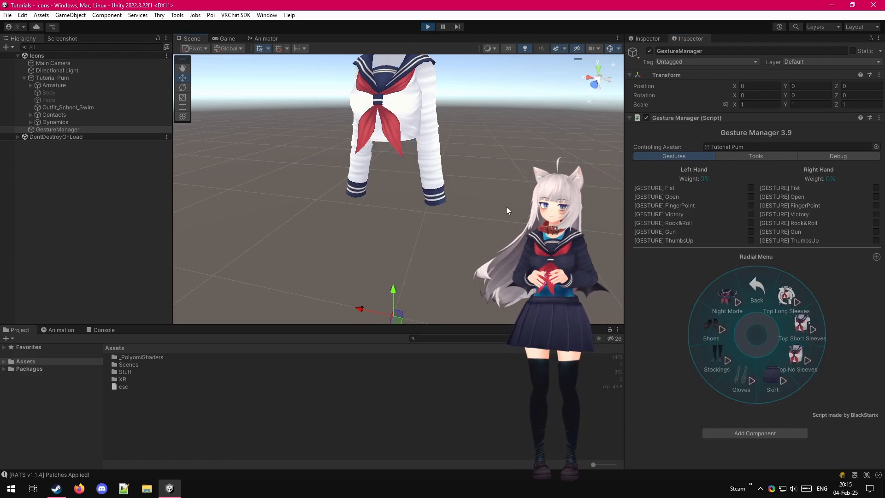
# - Frame the long-sleeved top in the Scene view, take a transparent 1024x1024 screenshot of it, and close the image preview
pyautogui.moveTo(500, 229)
pyautogui.mouseDown()
pyautogui.moveTo(511, 229)
pyautogui.moveTo(500, 227)
pyautogui.mouseUp()
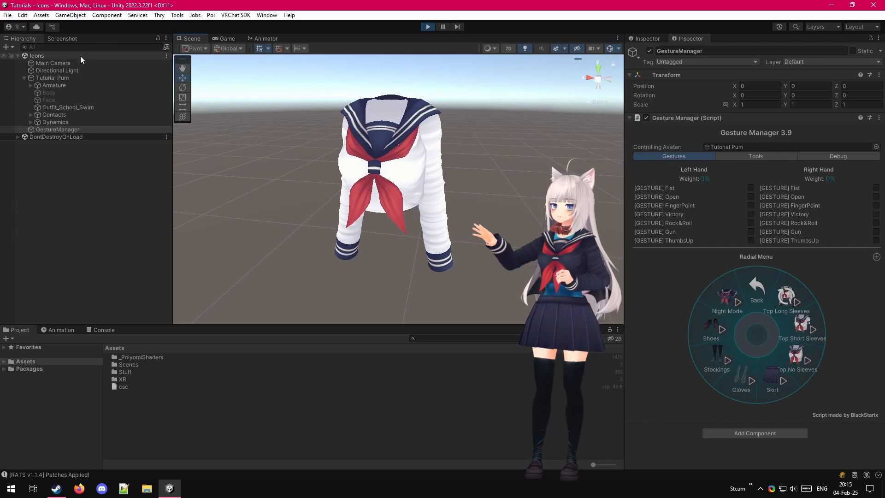
pyautogui.click(68, 38)
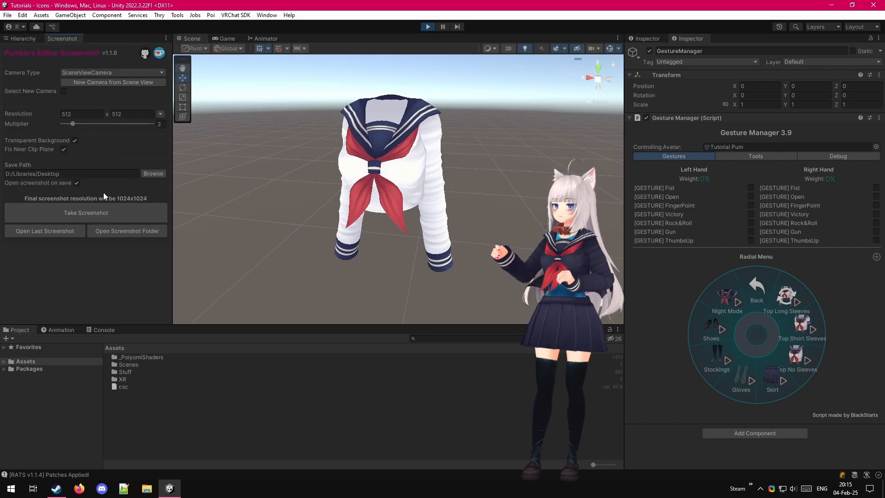
pyautogui.click(102, 212)
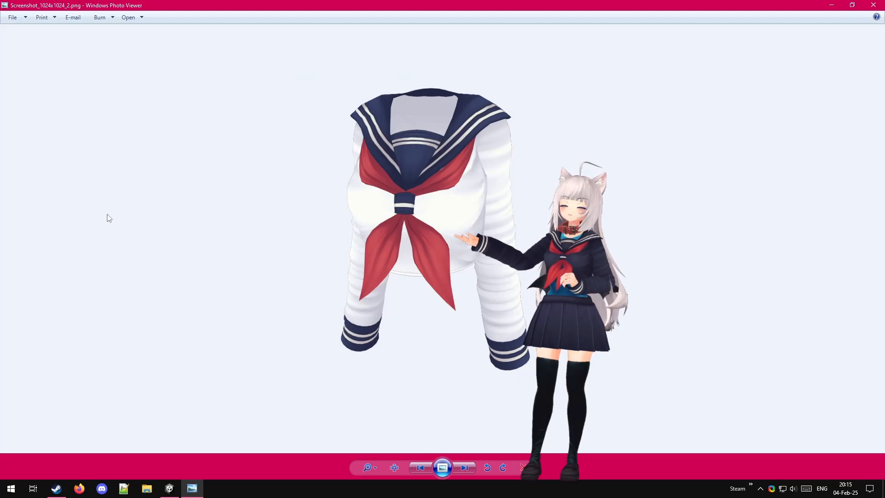
pyautogui.click(872, 5)
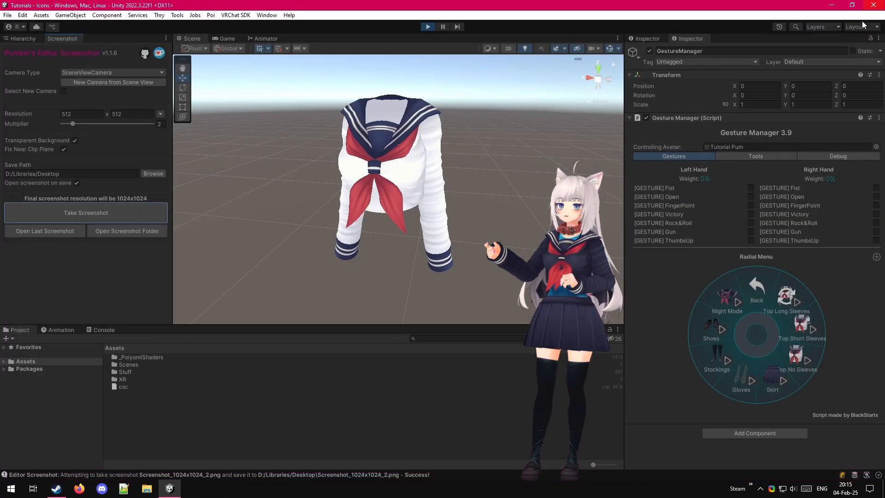
# - Show the short-sleeved top, disable opening screenshots on save, and take a screenshot of the top
pyautogui.click(803, 323)
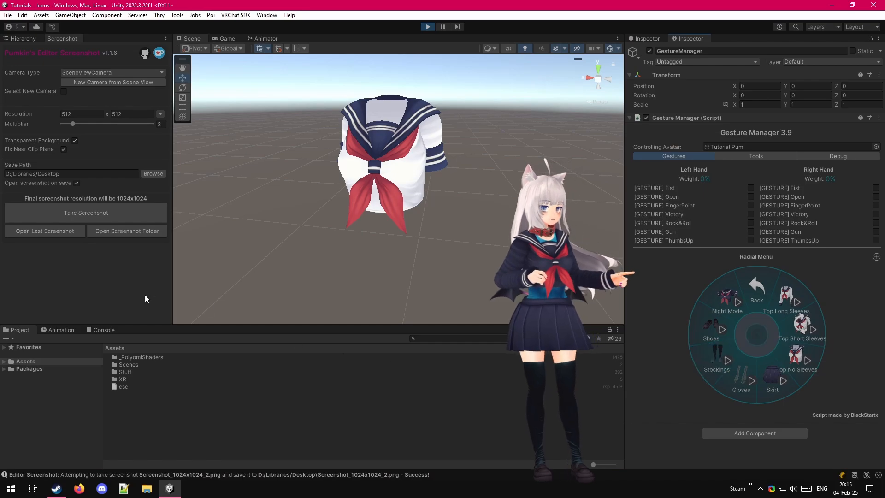
pyautogui.click(76, 183)
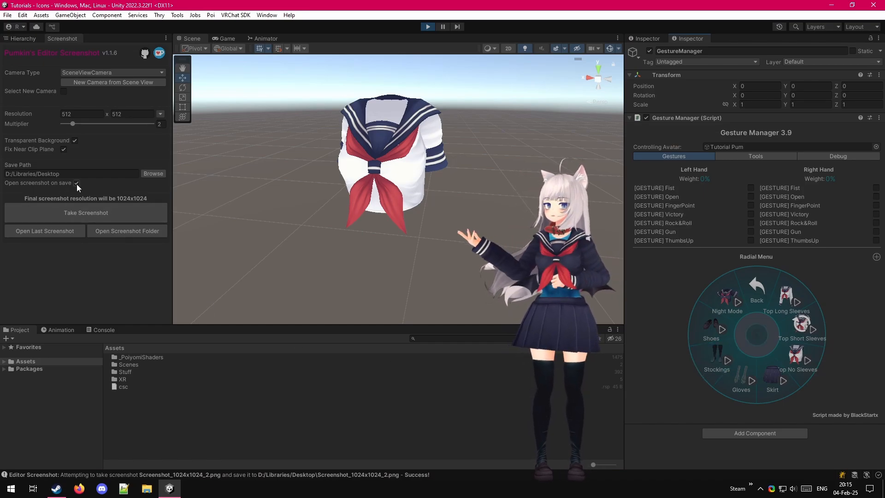
pyautogui.click(73, 213)
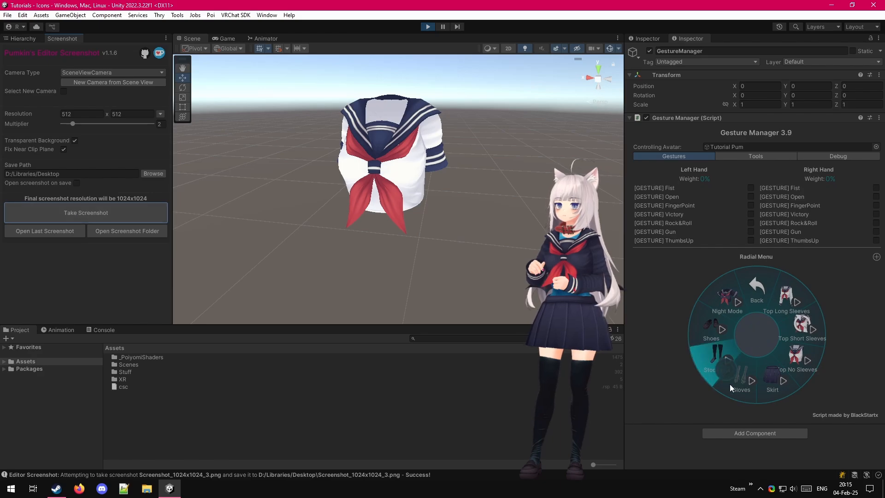
# - Take one screenshot of the sleeveless top and one of the short-sleeved top with Night Mode enabled
pyautogui.click(794, 357)
pyautogui.click(82, 213)
pyautogui.click(720, 305)
pyautogui.click(798, 328)
pyautogui.click(88, 213)
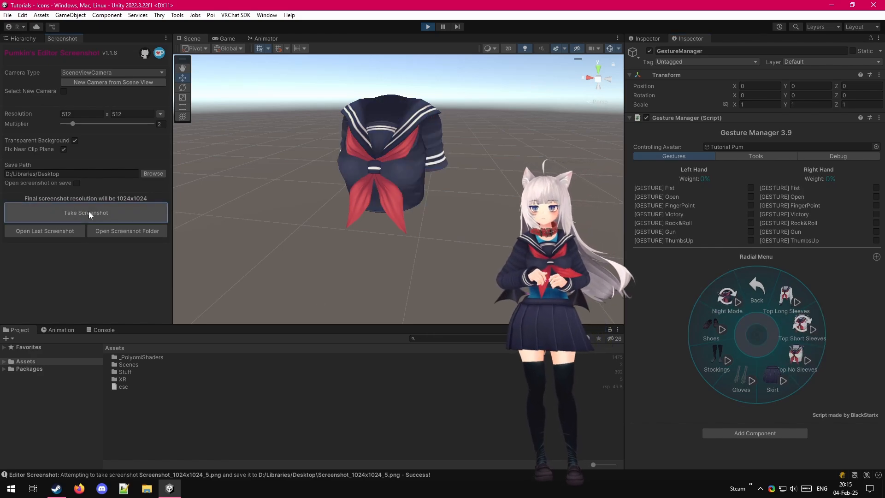
# - Turn off Night Mode, show only the skirt, and take a screenshot with the skirt framed in the Scene view
pyautogui.click(724, 304)
pyautogui.click(798, 330)
pyautogui.click(772, 376)
pyautogui.moveTo(460, 232); pyautogui.dragTo(460, 163)
pyautogui.scroll(3, 484, 205)
pyautogui.moveTo(486, 207); pyautogui.dragTo(499, 218)
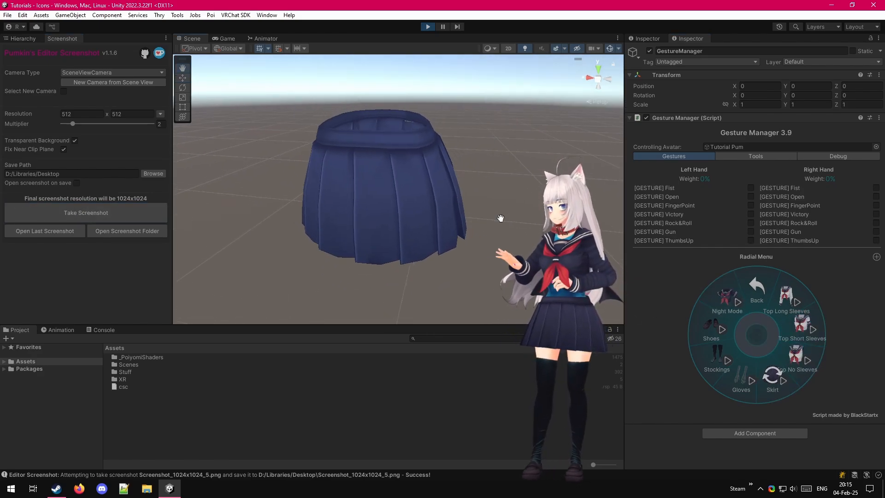
pyautogui.click(87, 213)
# - Hide the skirt, try out the gloves, and show only the stockings framed in the Scene view
pyautogui.click(763, 375)
pyautogui.click(739, 374)
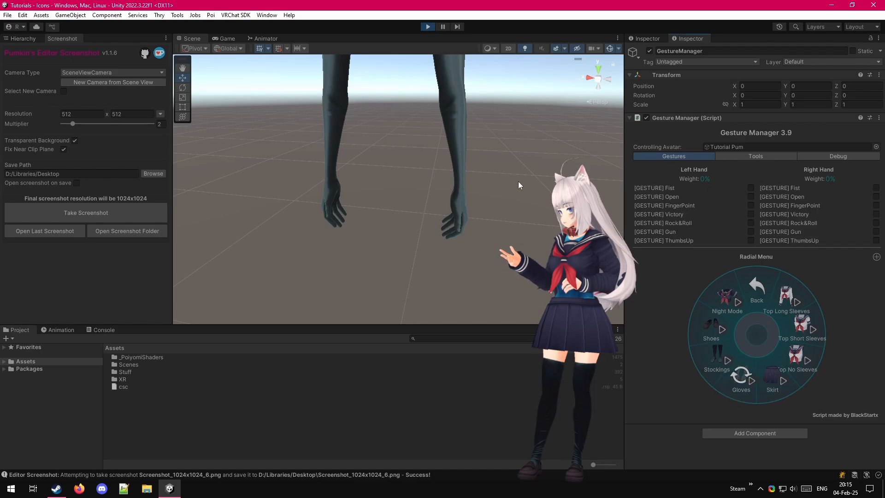
pyautogui.scroll(-3, 481, 189)
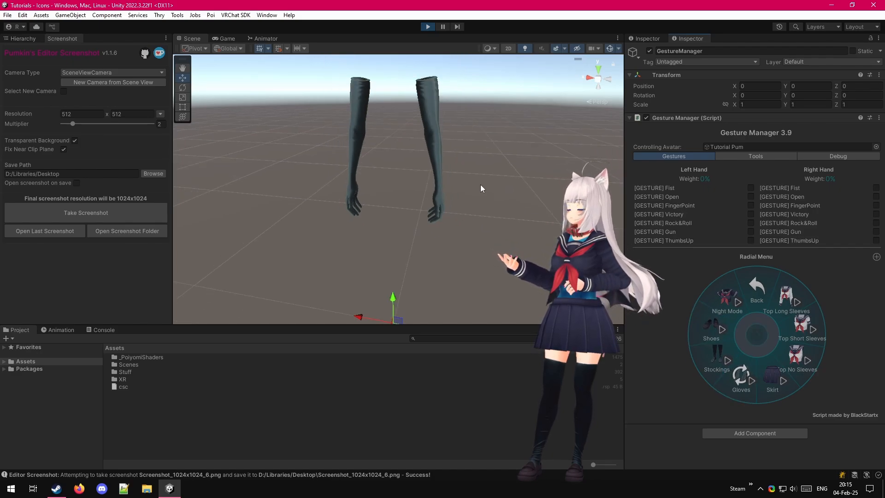
pyautogui.click(722, 354)
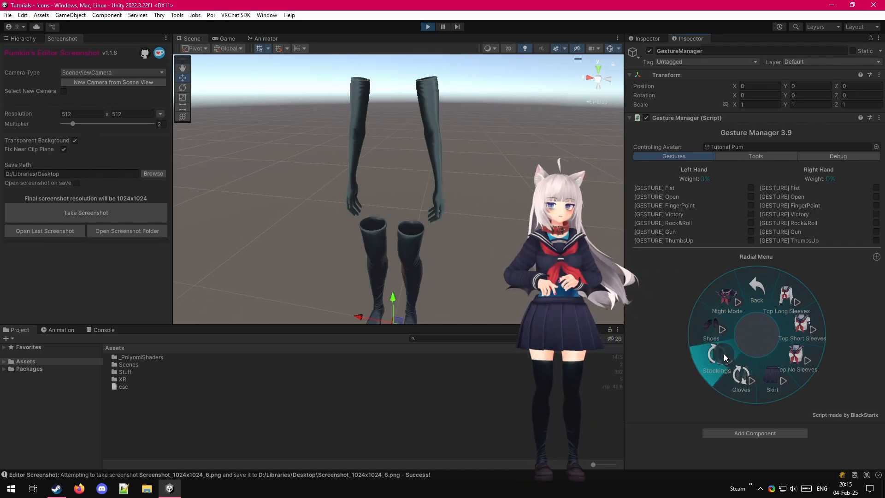
pyautogui.scroll(2, 481, 182)
pyautogui.click(741, 374)
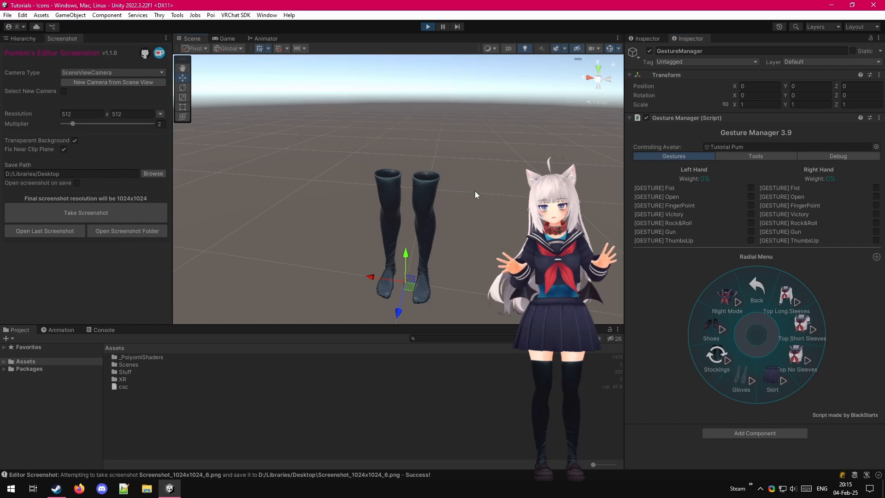
pyautogui.scroll(-2, 481, 172)
pyautogui.scroll(1, 482, 172)
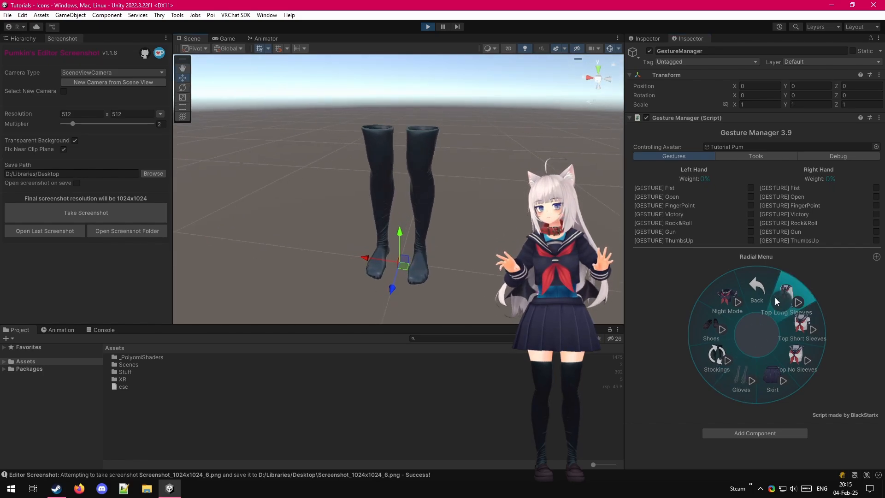
# - Return to the Gesture Manager's main radial menu and enable Pose Avatar among its tools
pyautogui.click(759, 291)
pyautogui.click(760, 291)
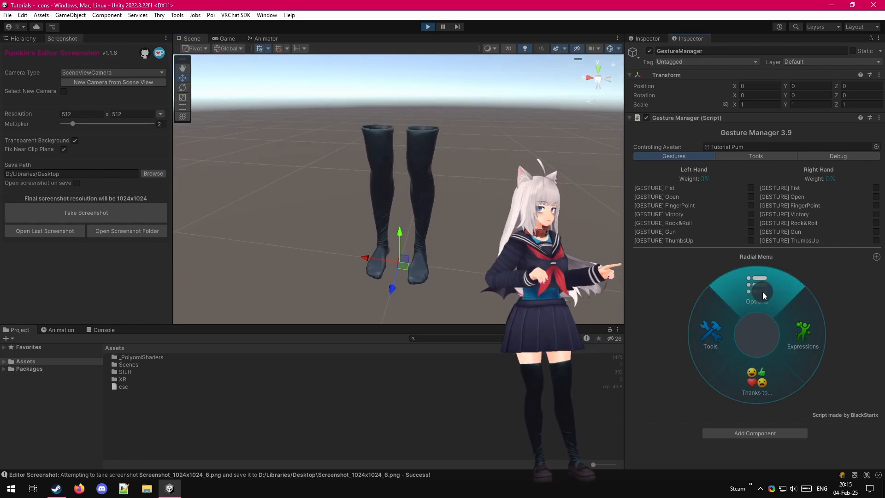
pyautogui.click(721, 336)
pyautogui.click(723, 335)
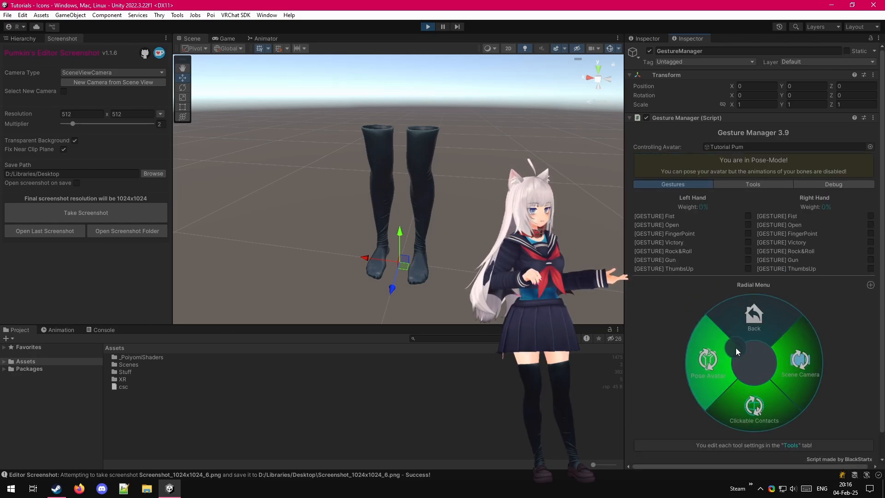
# - Pose the stockings using the upper_leg_L bone under the Armature's hips, and take a screenshot of them
pyautogui.click(20, 41)
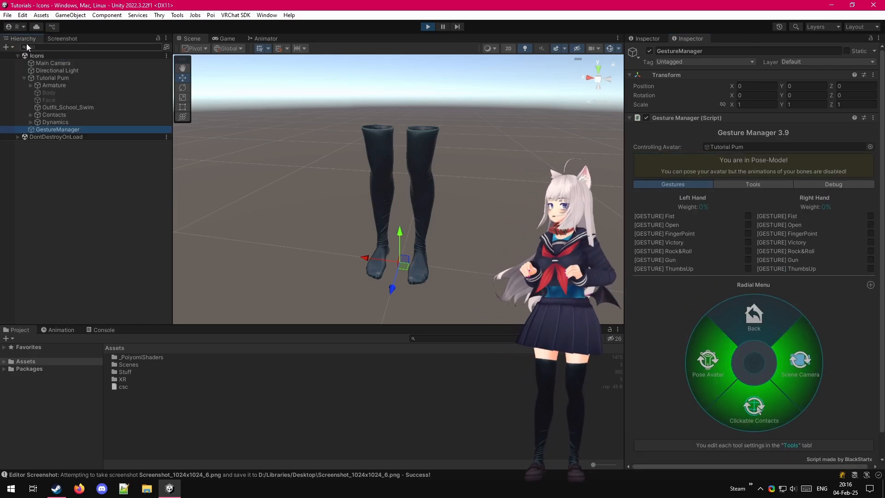
pyautogui.click(31, 85)
pyautogui.click(37, 92)
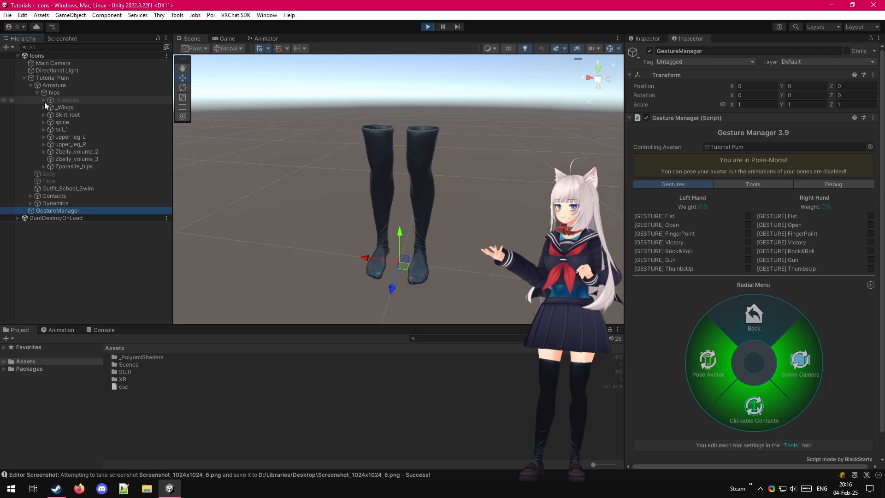
pyautogui.click(87, 137)
pyautogui.press('e')
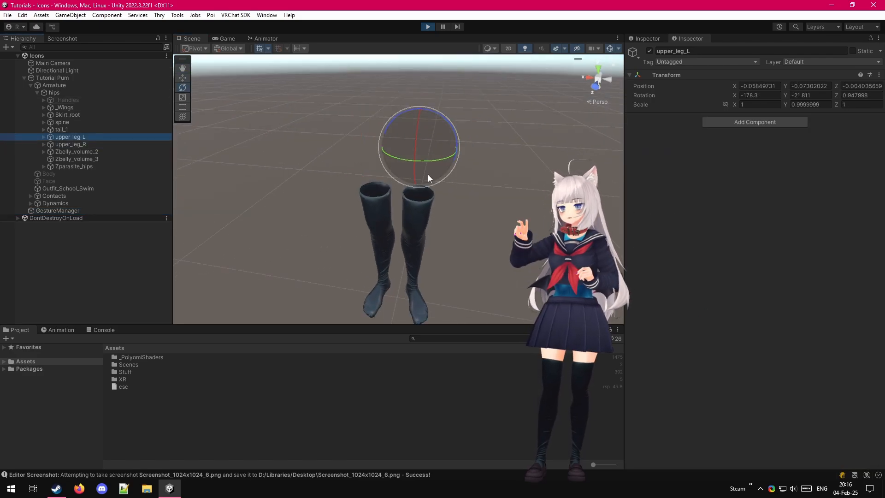
pyautogui.press('w')
pyautogui.click(442, 156)
pyautogui.moveTo(442, 156); pyautogui.dragTo(469, 250)
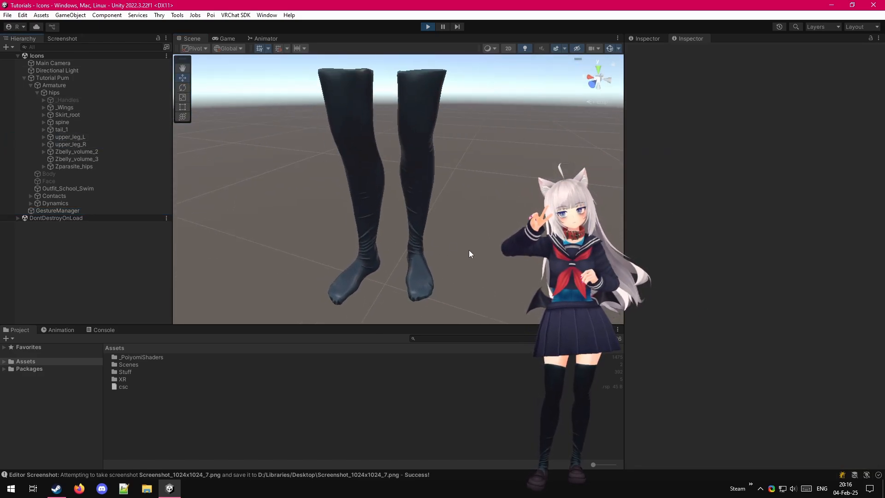
# - Return to the School Outfit controls in Gesture Manager, hide the stockings and show only the gloves
pyautogui.scroll(-3, 469, 249)
pyautogui.click(790, 385)
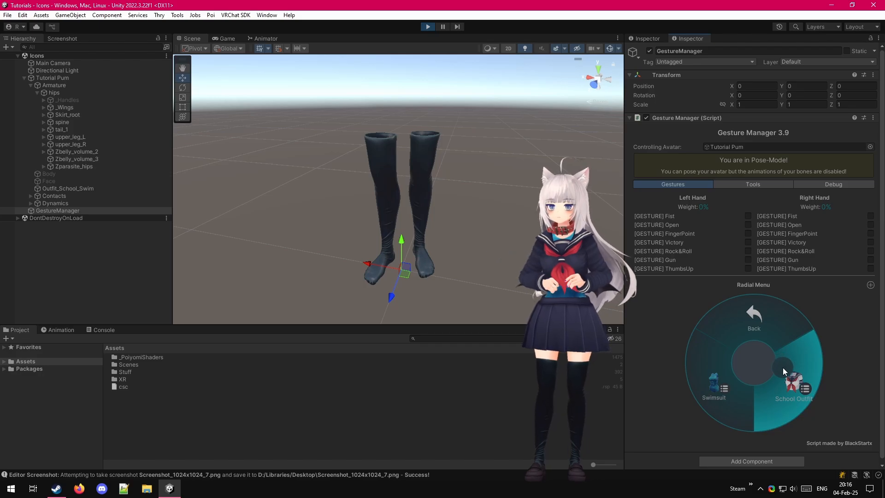
pyautogui.click(783, 367)
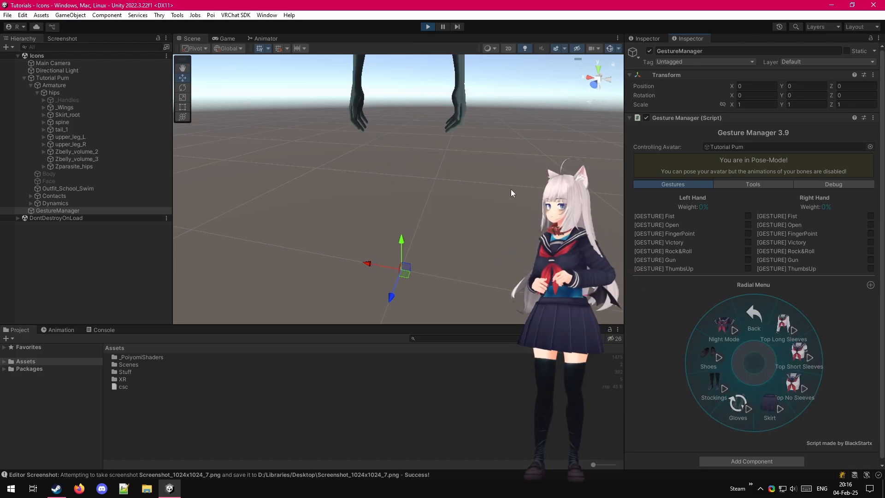
# - Expand the spine, chest and both shoulder bones, and rotate upper_arm_L to turn its glove
pyautogui.click(43, 123)
pyautogui.click(50, 129)
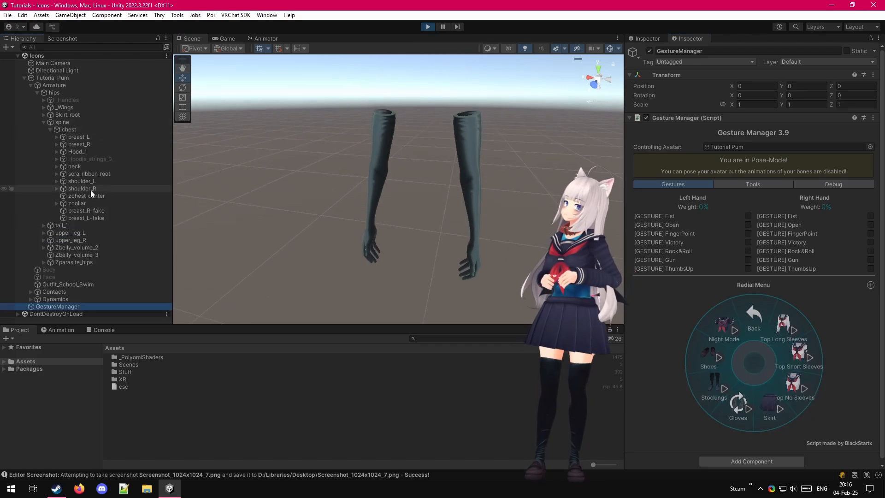
pyautogui.click(56, 188)
pyautogui.click(56, 181)
pyautogui.click(88, 189)
pyautogui.press('e')
pyautogui.moveTo(462, 83)
pyautogui.mouseDown()
pyautogui.moveTo(397, 71)
pyautogui.moveTo(474, 91)
pyautogui.mouseUp()
# - Rotate upper_arm_R to match the other arm and move it so the two gloves sit closer together
pyautogui.click(115, 203)
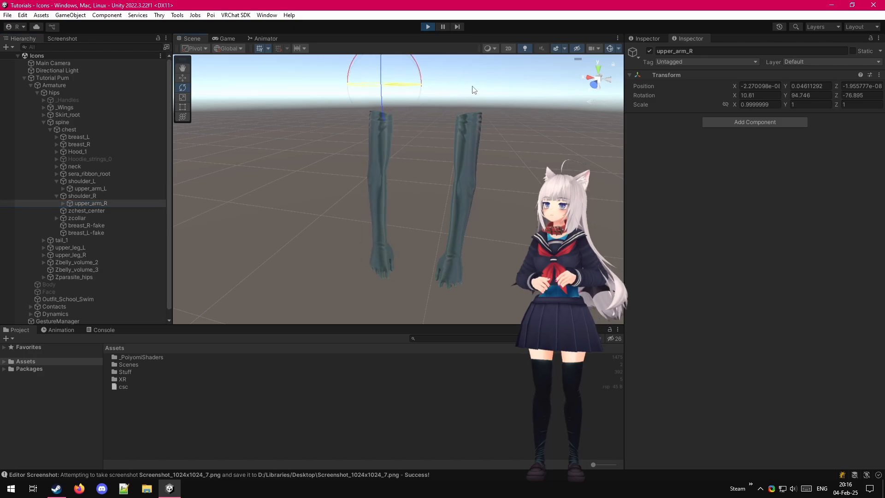
pyautogui.moveTo(417, 97); pyautogui.dragTo(412, 111)
pyautogui.press('w')
pyautogui.moveTo(354, 85); pyautogui.dragTo(392, 88)
pyautogui.press('e')
pyautogui.moveTo(506, 226); pyautogui.dragTo(456, 191)
# - Rotate both upper arm bones together so the gloves reach forward at an angle, framed on the hands
pyautogui.keyDown('ctrl'); pyautogui.click(82, 188); pyautogui.keyUp('ctrl')
pyautogui.moveTo(403, 92); pyautogui.dragTo(422, 140)
pyautogui.moveTo(476, 203); pyautogui.dragTo(453, 214)
# - Take a transparent screenshot of the posed gloves and exit play mode
pyautogui.click(59, 321)
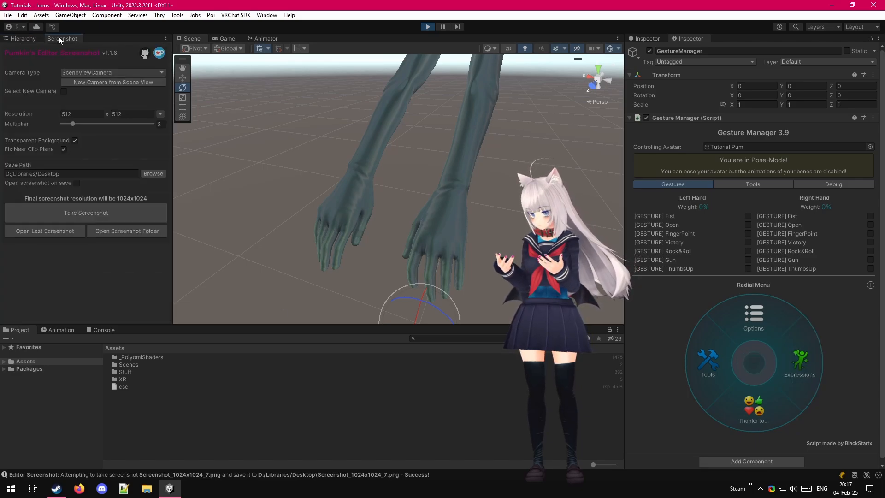
pyautogui.click(70, 209)
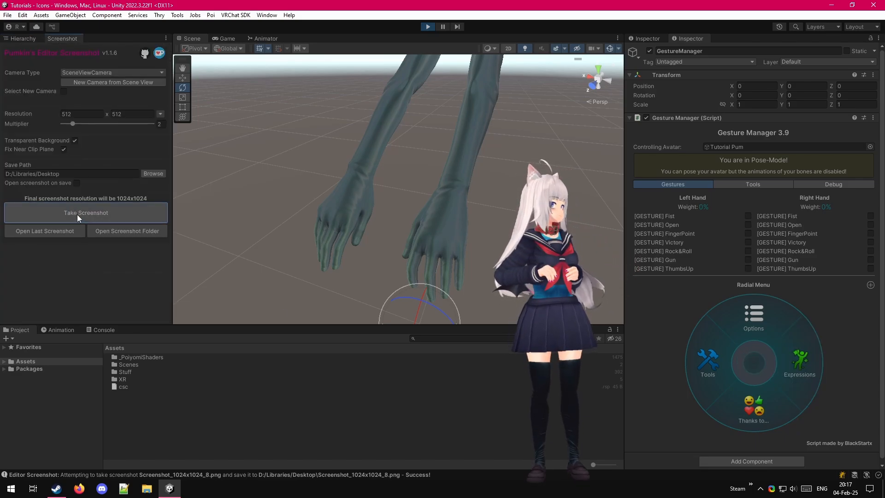
pyautogui.click(264, 261)
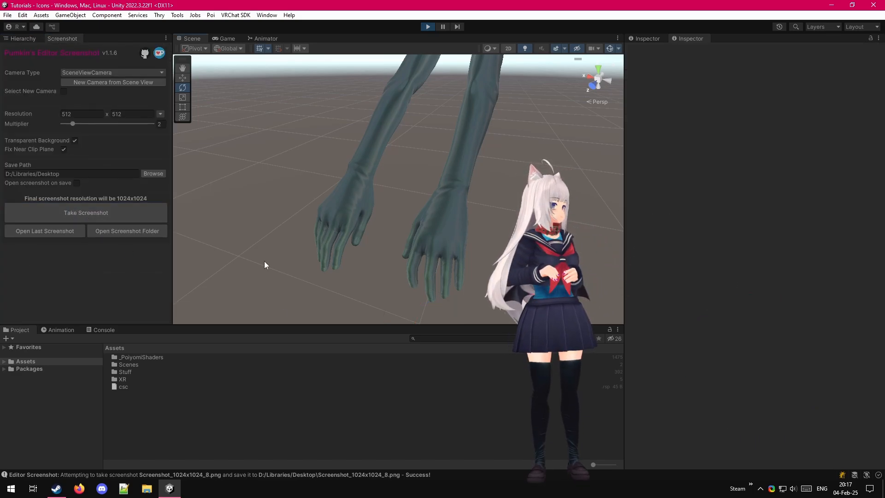
pyautogui.click(429, 27)
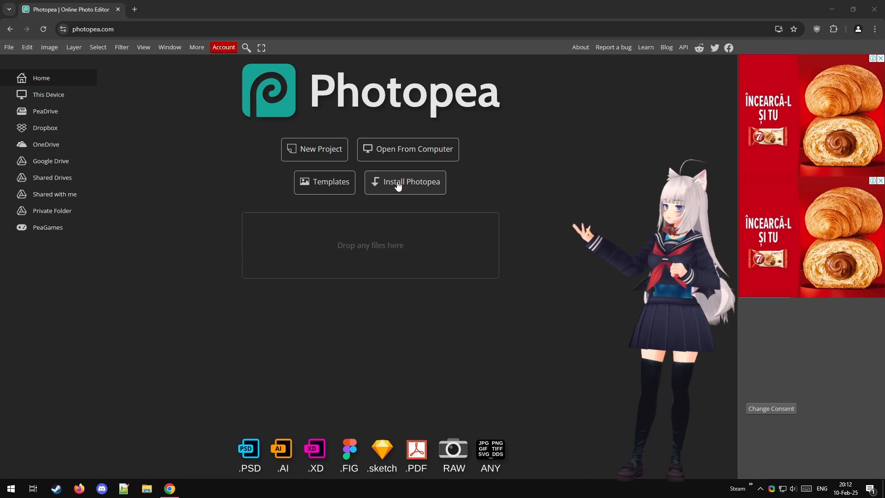
# - Install Photopea as an app from its website in Chrome
pyautogui.click(191, 49)
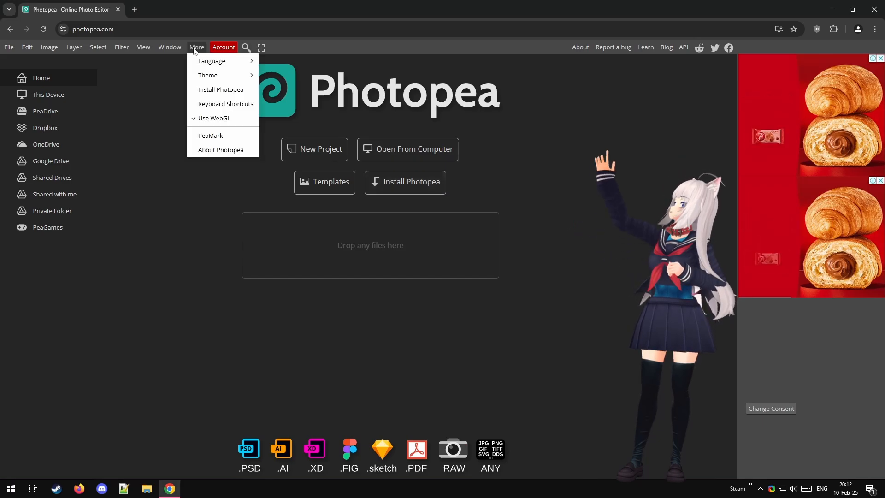
pyautogui.click(214, 87)
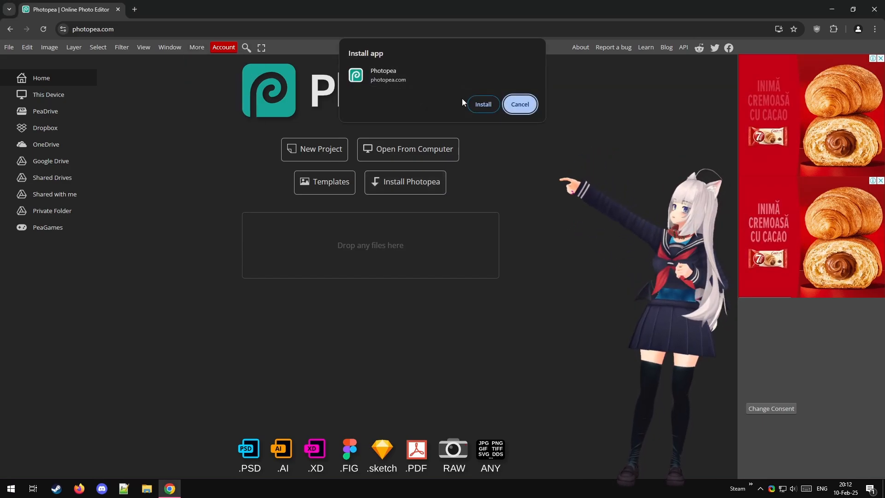
pyautogui.click(483, 106)
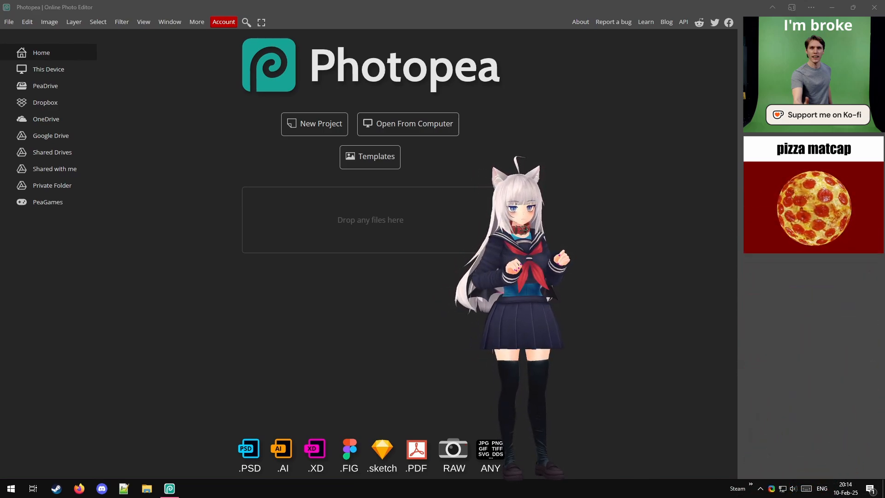
# - Open Screenshot_1024x1024_2.png from the desktop's icons folder in Photopea
pyautogui.moveTo(884, 131); pyautogui.dragTo(714, 128)
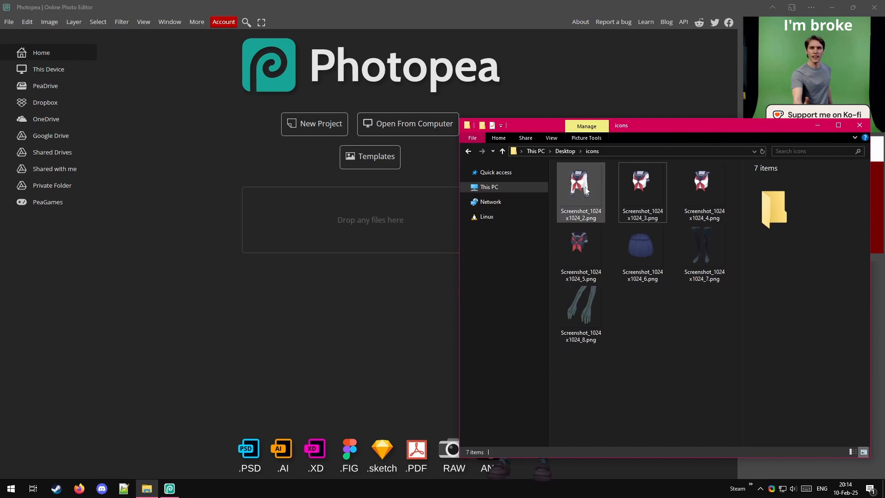
pyautogui.moveTo(586, 188); pyautogui.dragTo(348, 224)
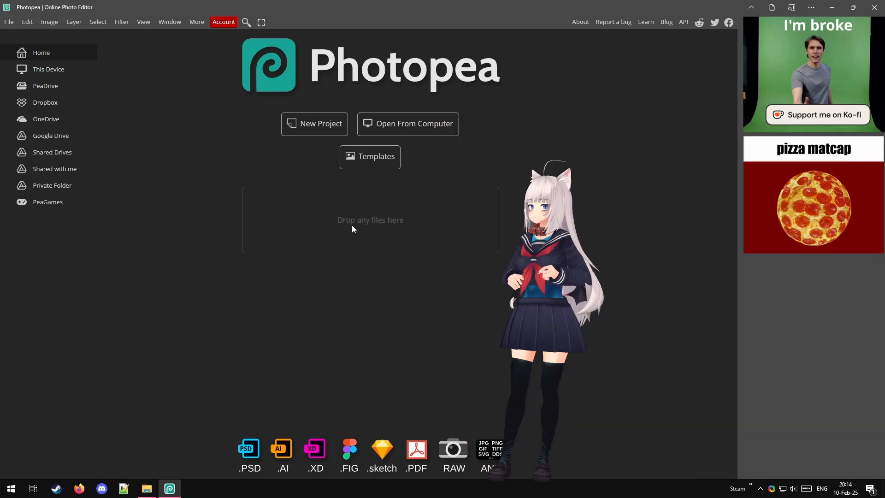
# - Place Screenshot_1024x1024_3.png through Screenshot_1024x1024_8.png from the icons folder into the open document as separate layers
pyautogui.click(146, 489)
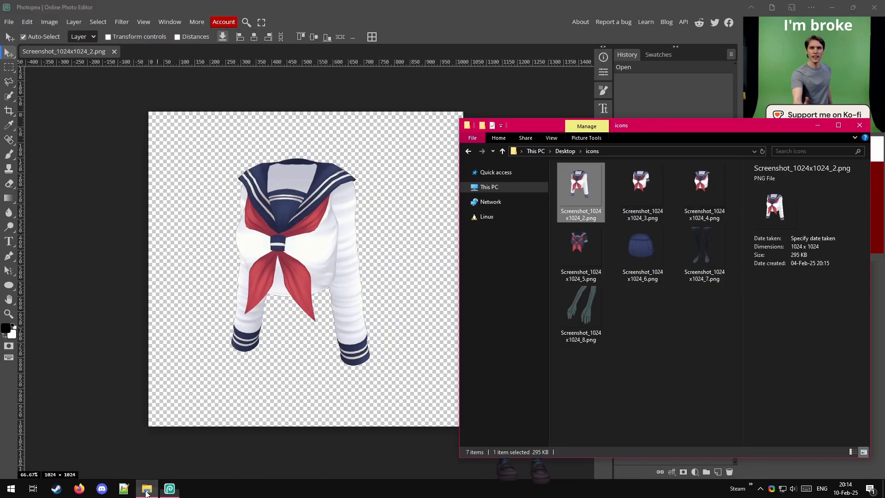
pyautogui.click(649, 187)
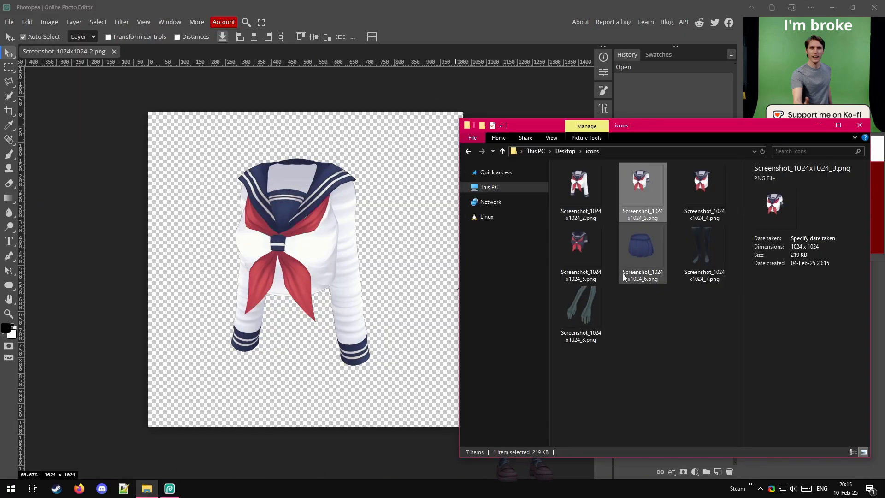
pyautogui.keyDown('shift'); pyautogui.click(591, 301); pyautogui.keyUp('shift')
pyautogui.moveTo(649, 178); pyautogui.dragTo(307, 260)
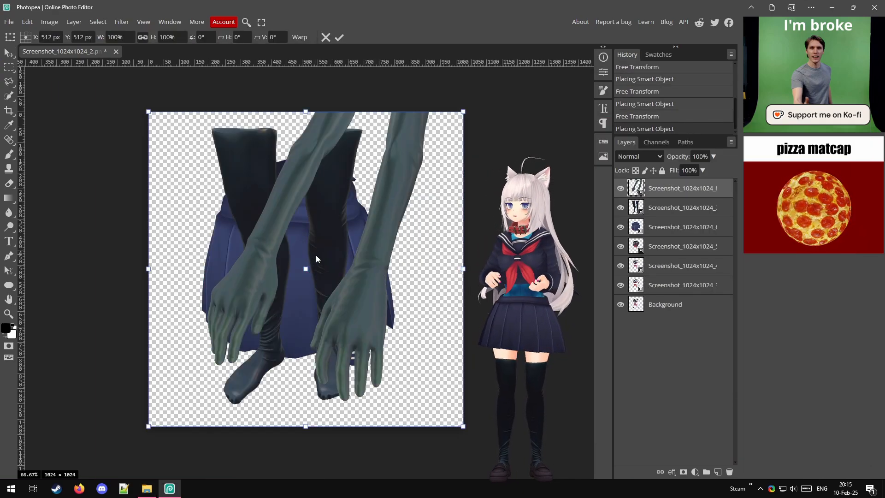
pyautogui.click(339, 39)
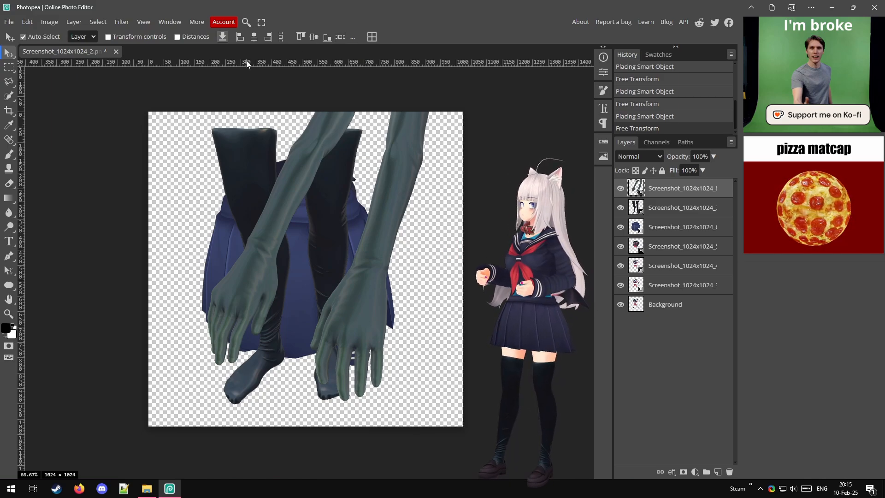
# - Add one horizontal and one vertical guide crossing at the canvas centre, and check where rulers are switched on
pyautogui.moveTo(333, 61); pyautogui.dragTo(316, 268)
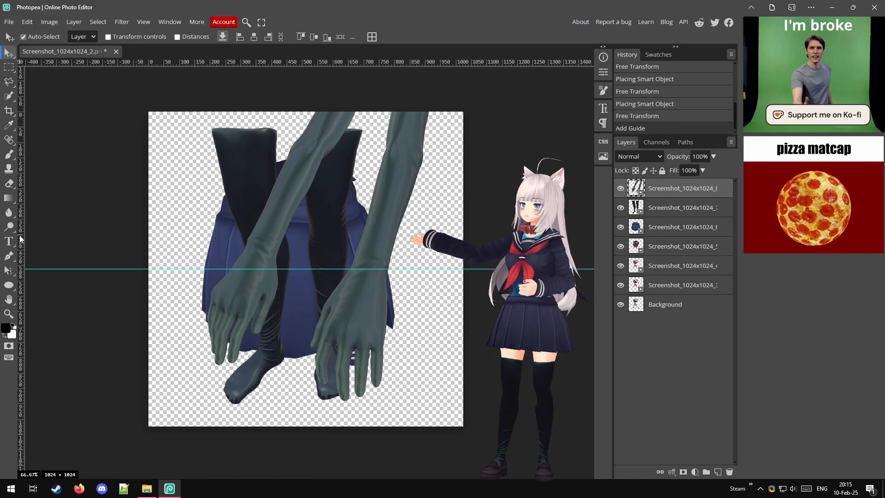
pyautogui.moveTo(21, 226); pyautogui.dragTo(304, 234)
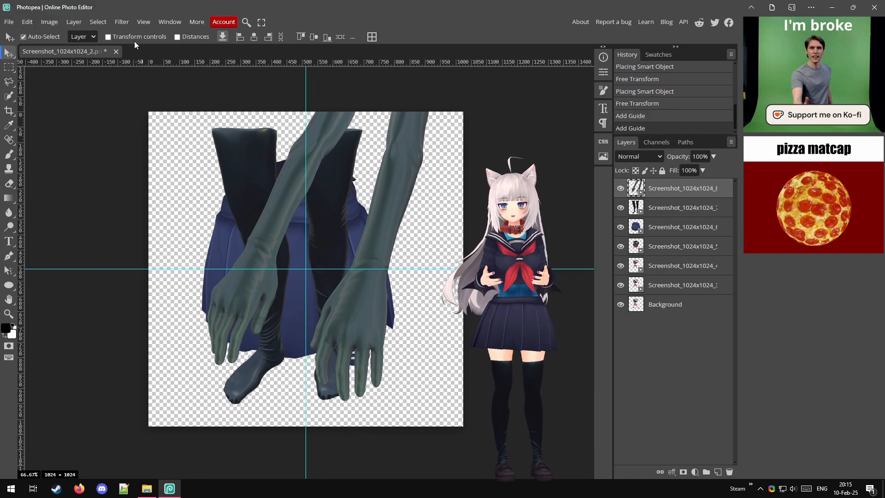
pyautogui.click(143, 22)
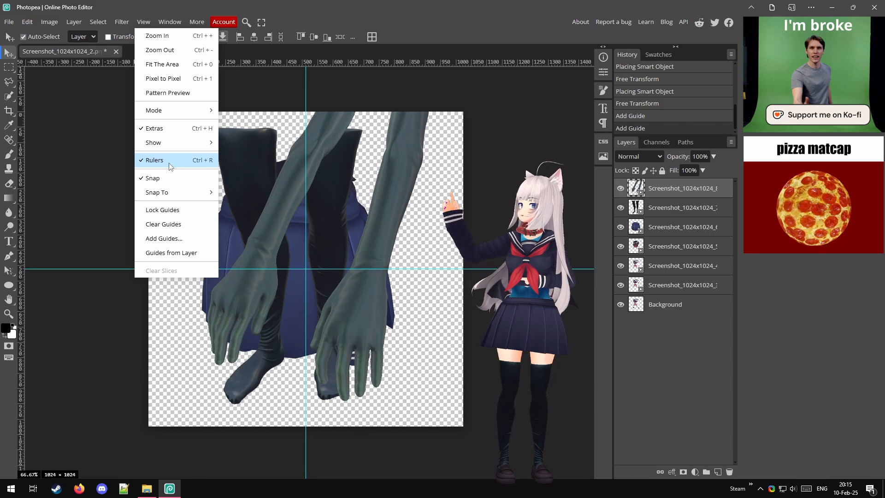
pyautogui.click(405, 53)
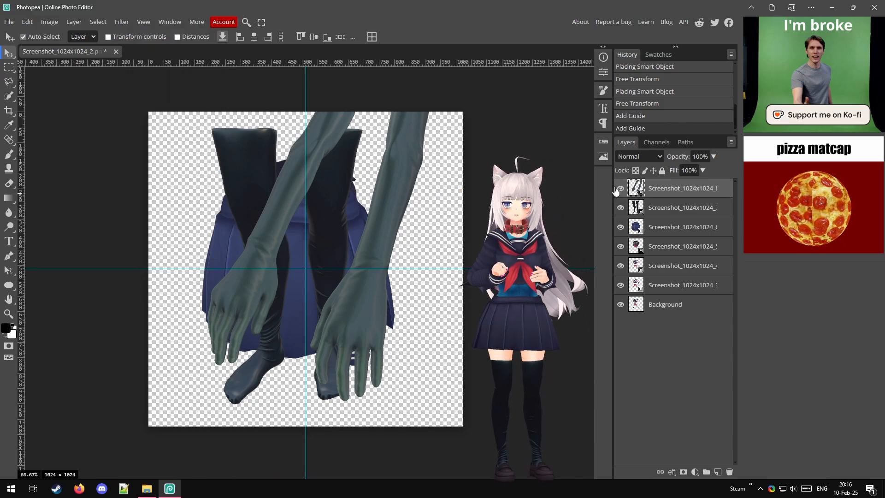
# - Hide every layer except Background and move the long-sleeved white top so it is centred on the guides
pyautogui.moveTo(616, 189); pyautogui.dragTo(618, 273)
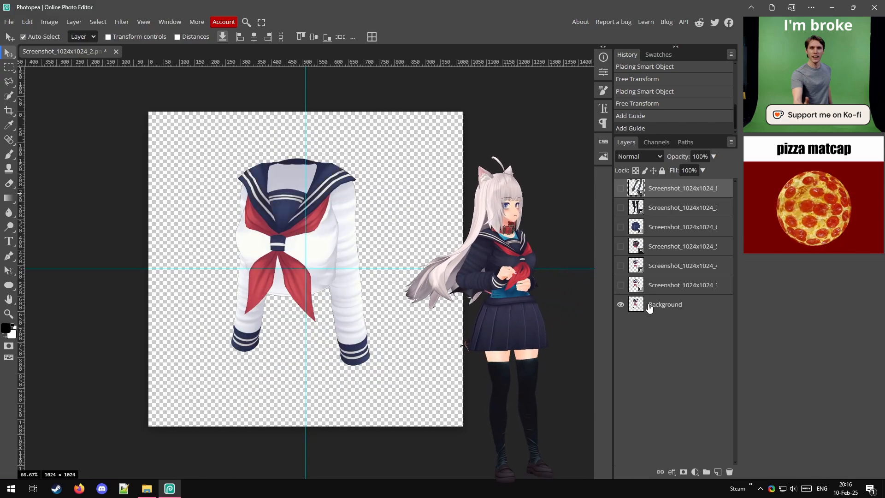
pyautogui.click(630, 308)
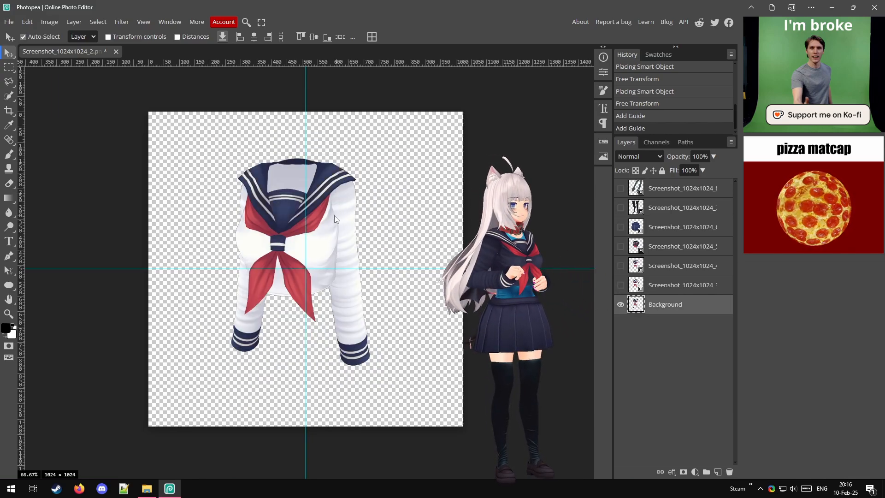
pyautogui.moveTo(330, 215); pyautogui.dragTo(346, 248)
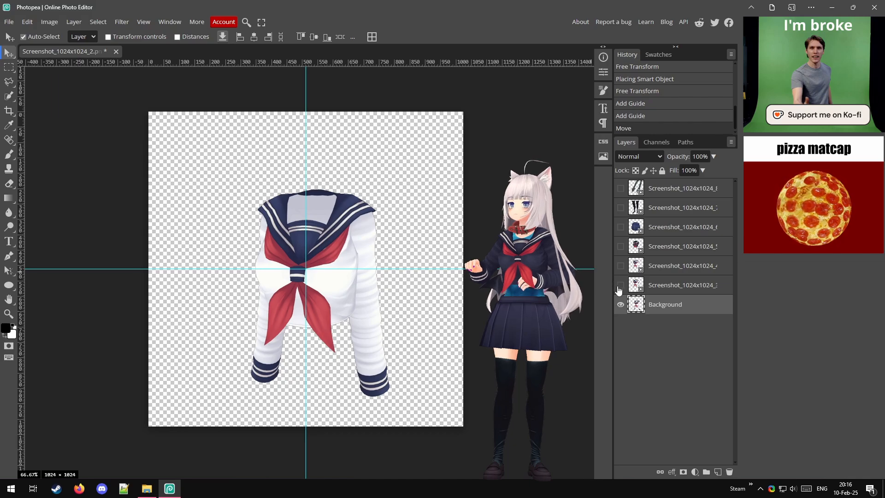
# - Show the Screenshot 3, 4 and 5 layers and move them together to line up with the long-sleeved top
pyautogui.moveTo(618, 286); pyautogui.dragTo(621, 247)
pyautogui.click(645, 247)
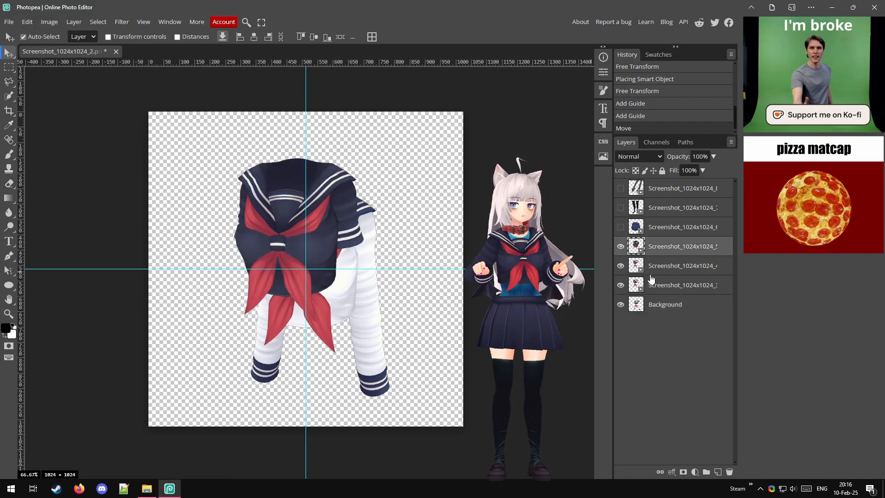
pyautogui.keyDown('shift'); pyautogui.click(650, 279); pyautogui.keyUp('shift')
pyautogui.moveTo(330, 236); pyautogui.dragTo(343, 260)
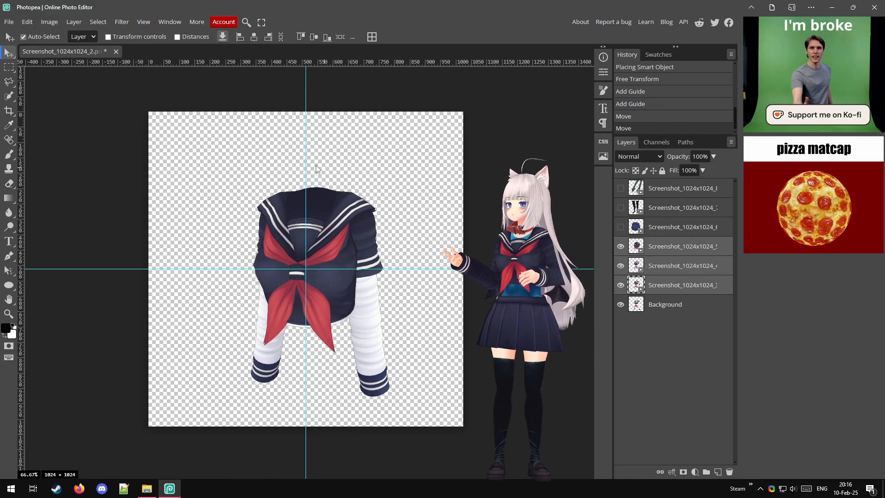
# - Crop the canvas evenly around its centre to a square of about 673 × 673 px, keeping the cropped pixels
pyautogui.click(8, 111)
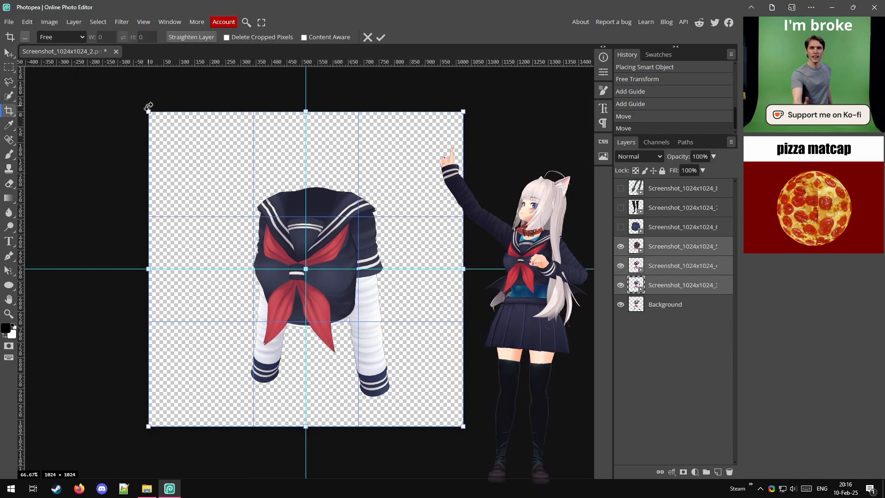
pyautogui.moveTo(146, 111)
pyautogui.mouseDown()
pyautogui.moveTo(174, 137)
pyautogui.moveTo(218, 154)
pyautogui.mouseUp()
pyautogui.click(379, 39)
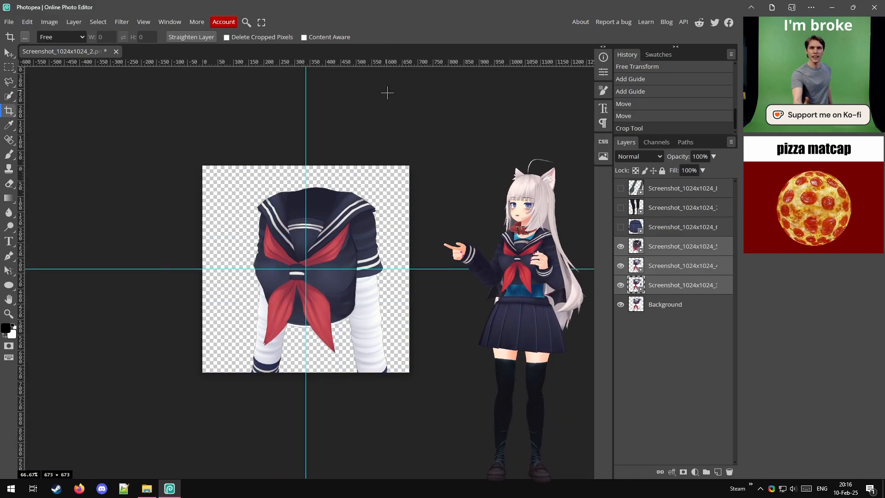
# - Move all four top layers together slightly to re-centre them, and hide the Screenshot 3, 4 and 5 layers again
pyautogui.press('v')
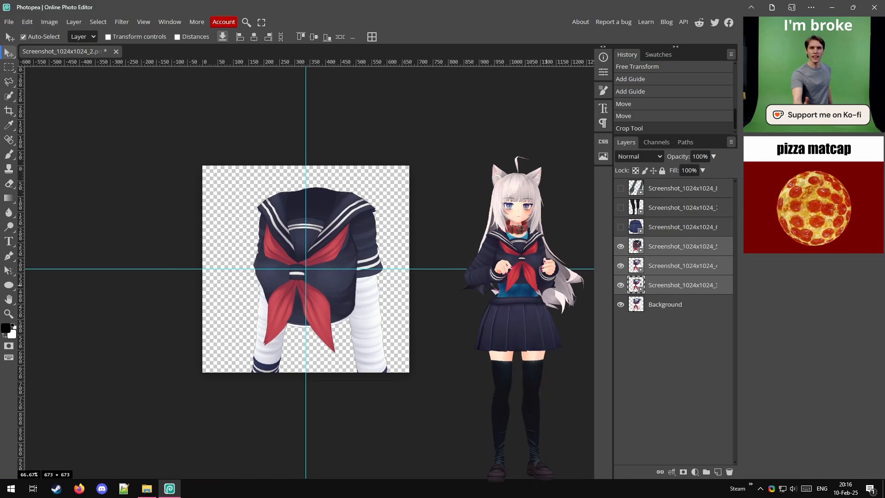
pyautogui.keyDown('shift'); pyautogui.click(640, 310); pyautogui.keyUp('shift')
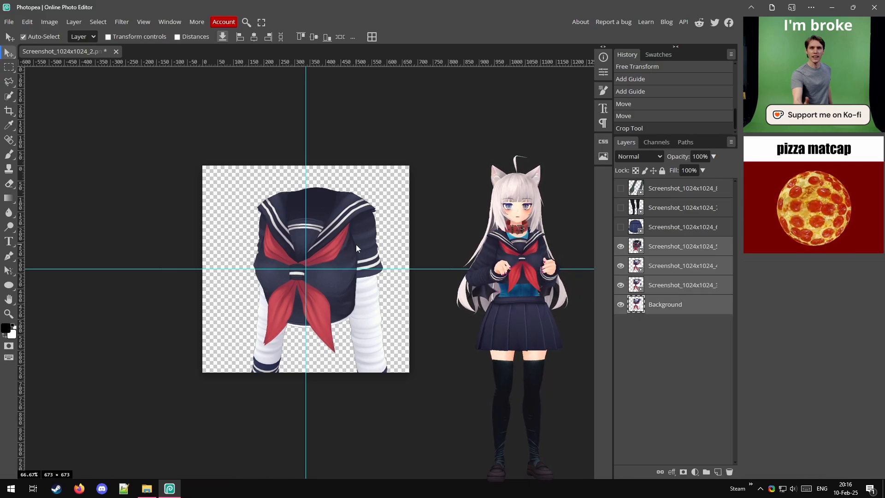
pyautogui.moveTo(356, 247); pyautogui.dragTo(350, 249)
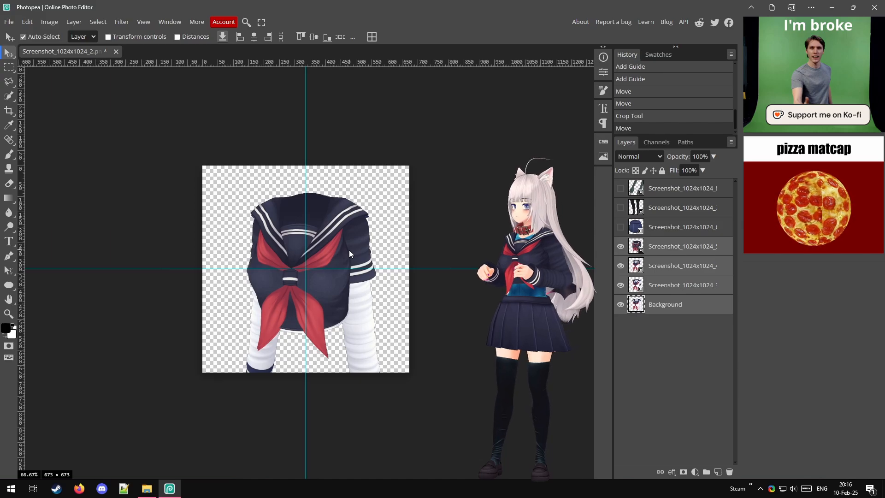
pyautogui.moveTo(620, 246); pyautogui.dragTo(620, 288)
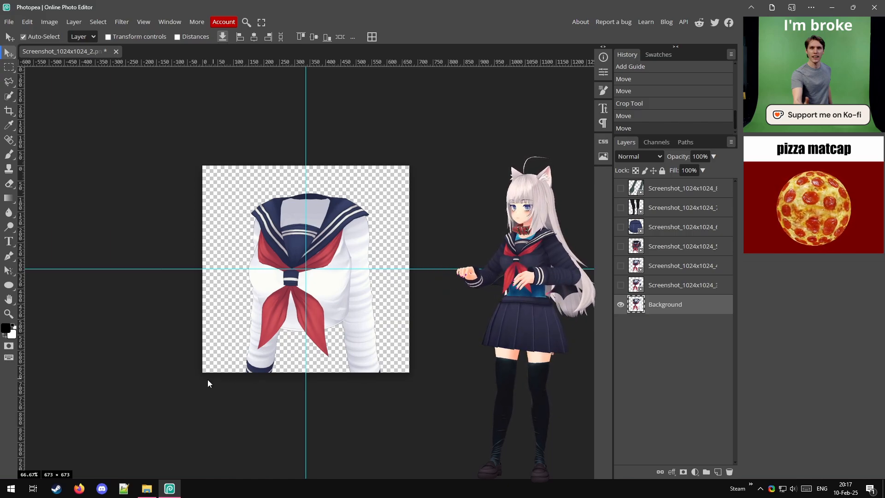
# - Try to delete the sleeve ends within a rectangular selection along the canvas's lower edge, undo the deletion and deselect
pyautogui.press('m')
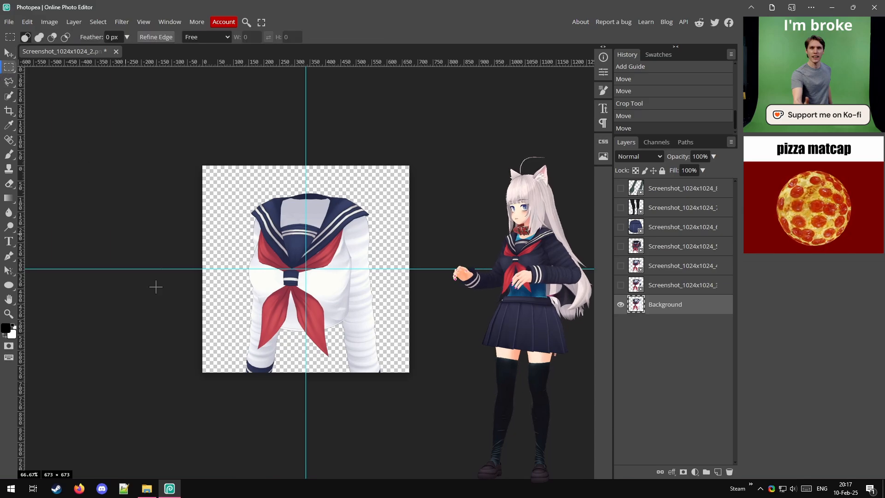
pyautogui.moveTo(188, 398); pyautogui.dragTo(419, 353)
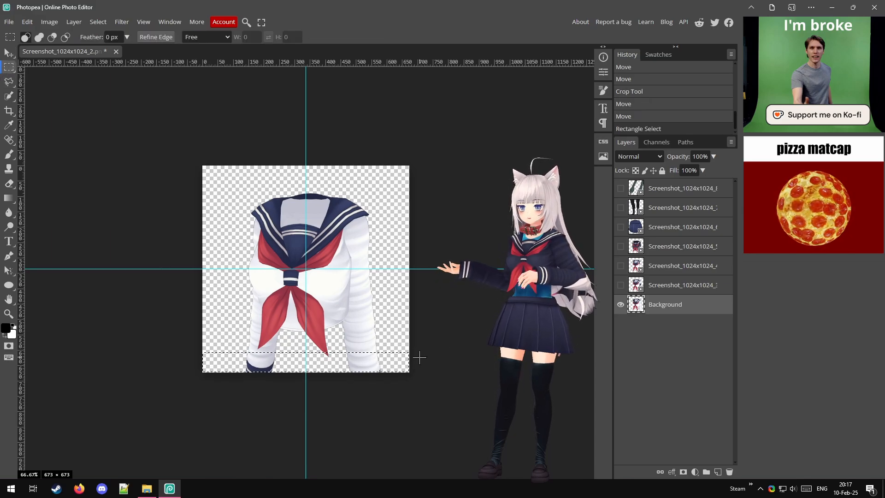
pyautogui.press('Delete')
pyautogui.hotkey('ctrl', 'd')
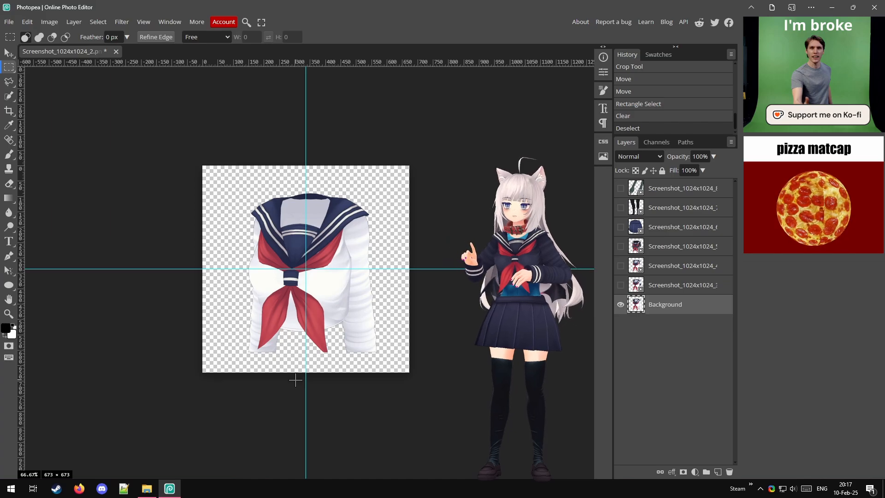
pyautogui.hotkey('ctrl', 'z')
pyautogui.hotkey('ctrl', 'z')
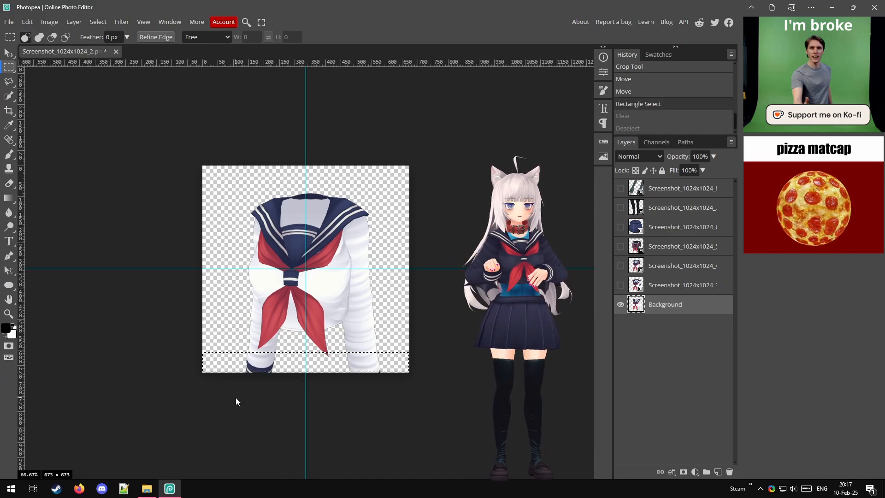
pyautogui.hotkey('ctrl', 'd')
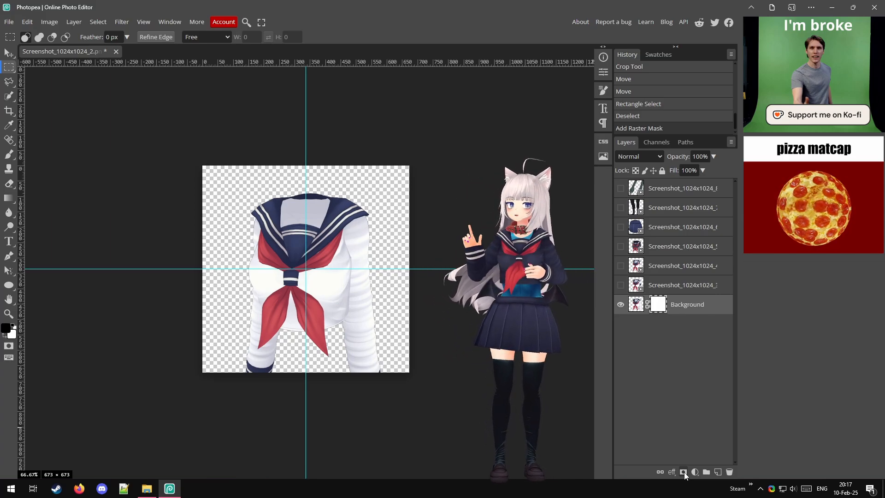
# - Add a raster mask to the Background layer and fade out the lower sleeve ends with a large soft brush, restoring excess with white
pyautogui.click(9, 155)
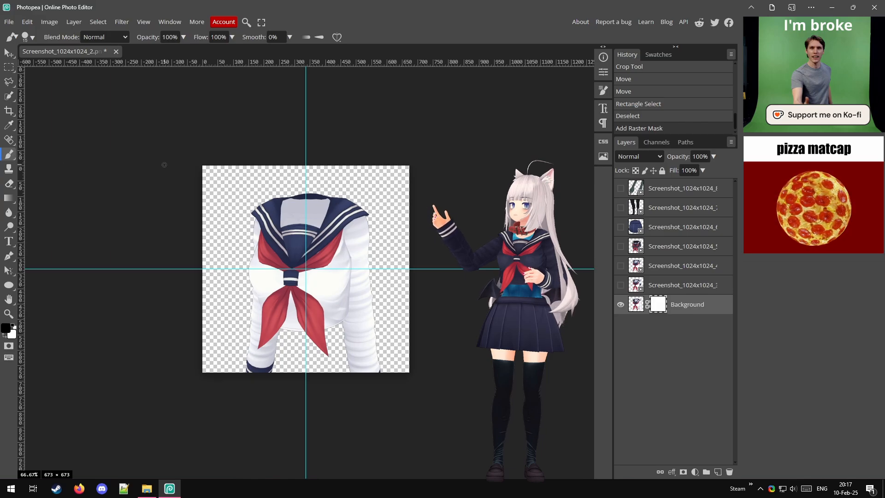
pyautogui.rightClick(278, 264)
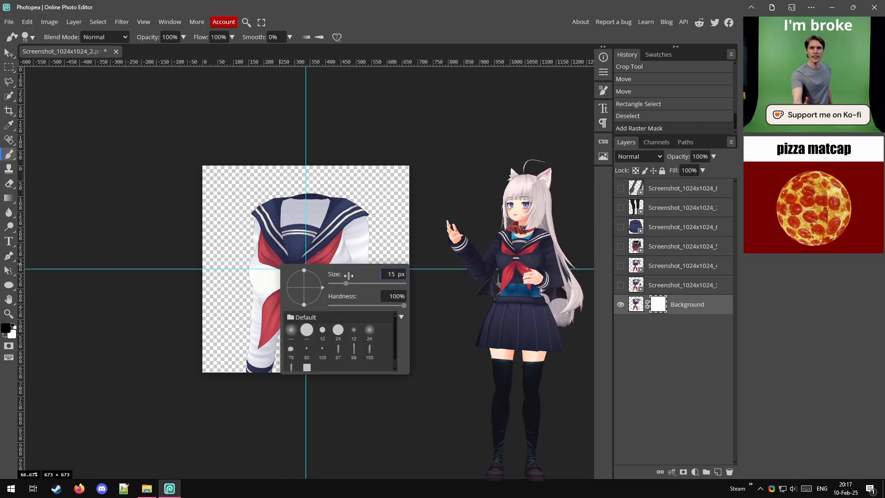
pyautogui.moveTo(364, 286); pyautogui.dragTo(370, 286)
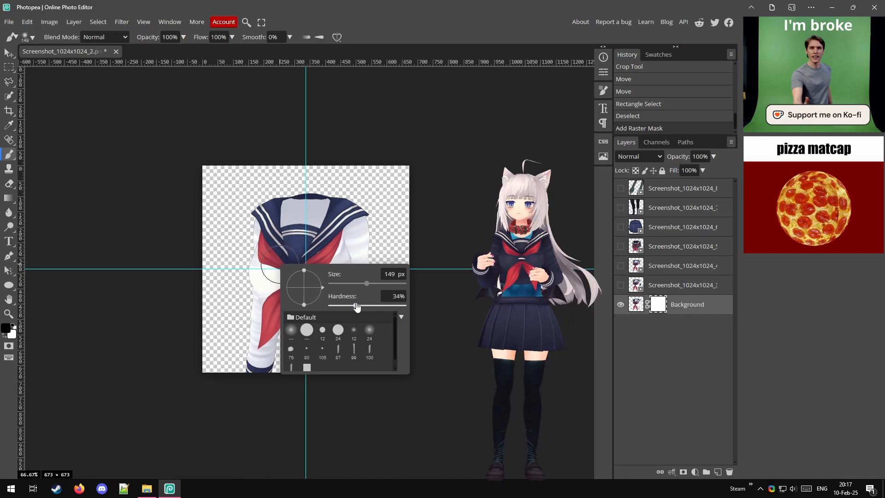
pyautogui.click(390, 41)
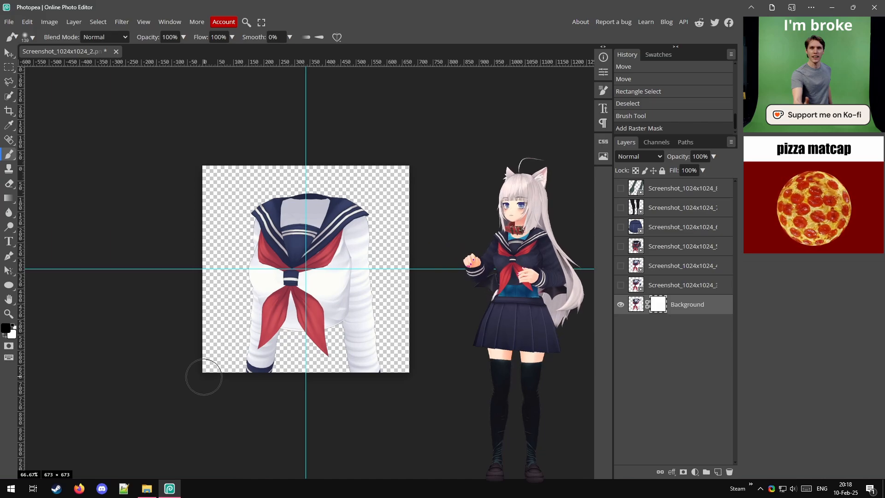
pyautogui.moveTo(212, 376)
pyautogui.mouseDown()
pyautogui.moveTo(268, 381)
pyautogui.moveTo(405, 367)
pyautogui.moveTo(306, 375)
pyautogui.moveTo(237, 325)
pyautogui.mouseUp()
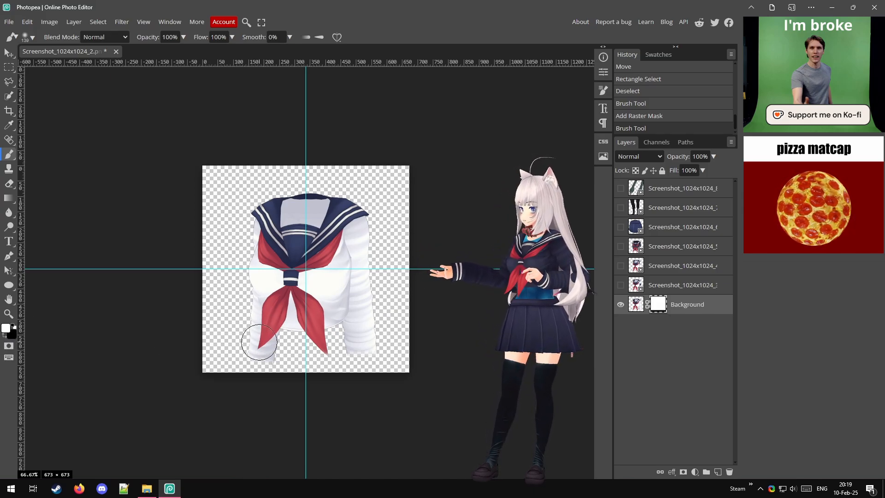
pyautogui.moveTo(258, 342); pyautogui.dragTo(285, 338)
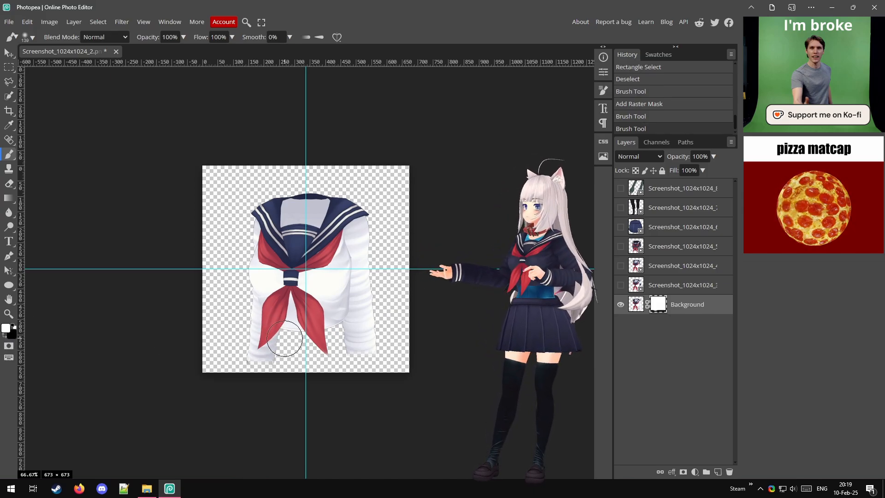
pyautogui.click(372, 343)
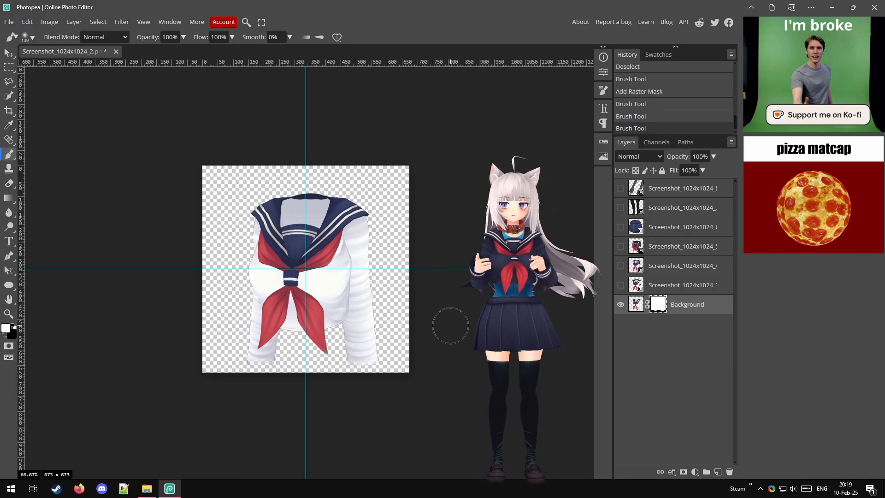
# - Show the Screenshot 3, 4 and 5 layers one at a time, and isolate and select the skirt layer
pyautogui.keyDown('alt'); pyautogui.click(620, 286); pyautogui.keyUp('alt')
pyautogui.keyDown('alt'); pyautogui.click(620, 266); pyautogui.keyUp('alt')
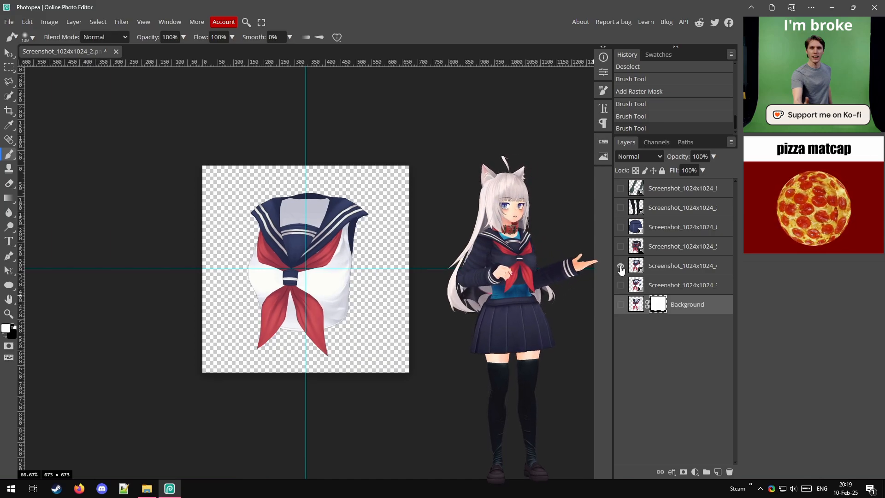
pyautogui.keyDown('alt'); pyautogui.click(621, 247); pyautogui.keyUp('alt')
pyautogui.keyDown('alt'); pyautogui.click(620, 227); pyautogui.keyUp('alt')
pyautogui.click(636, 228)
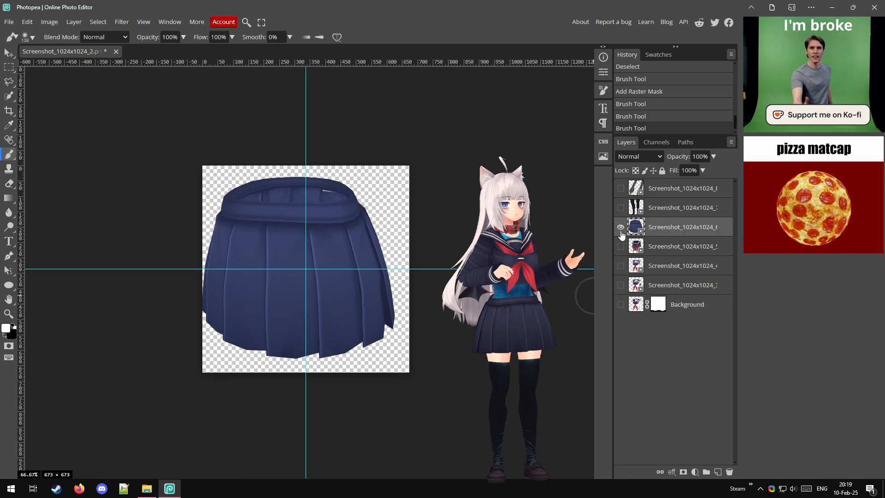
# - Scale the skirt layer down to about 82% with Free Transform and reposition it near the centre of the canvas
pyautogui.press('v')
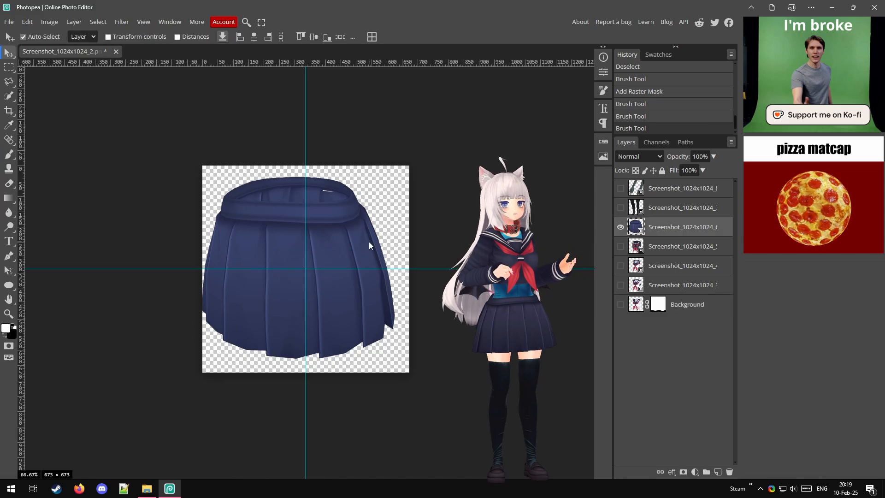
pyautogui.click(10, 70)
pyautogui.rightClick(286, 236)
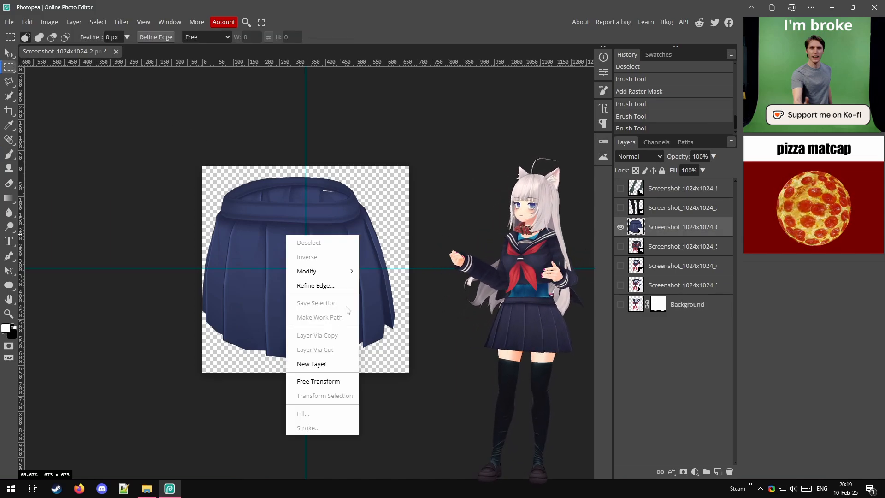
pyautogui.click(335, 382)
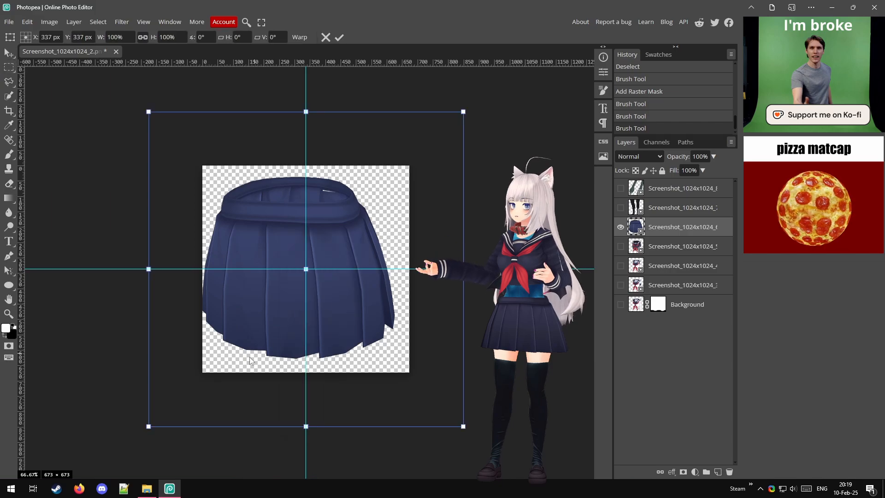
pyautogui.moveTo(149, 427); pyautogui.dragTo(176, 398)
pyautogui.moveTo(357, 300); pyautogui.dragTo(363, 297)
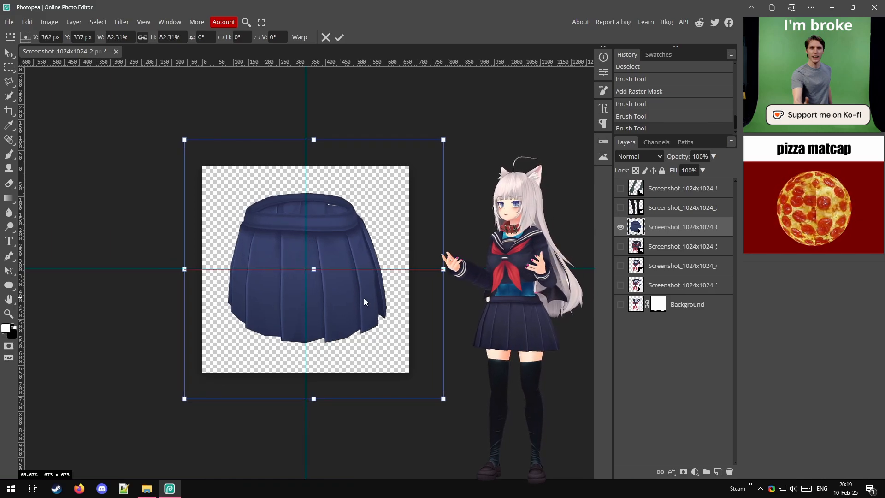
pyautogui.click(341, 36)
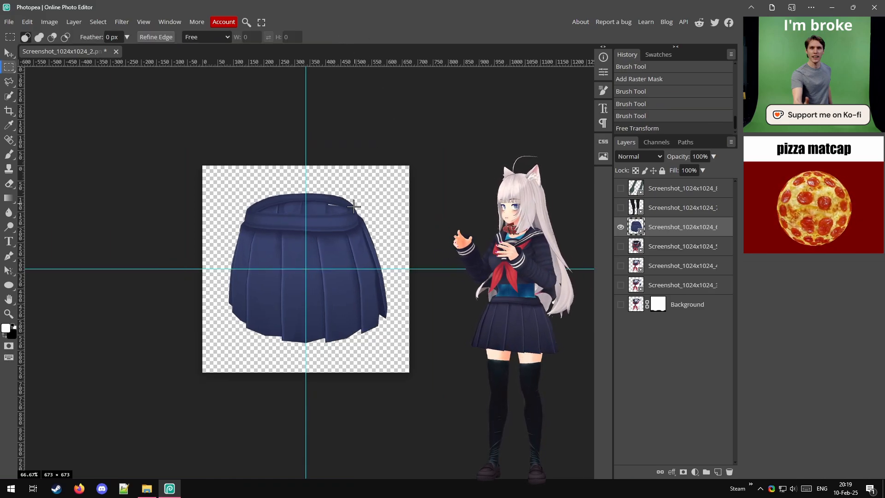
# - Hide the skirt layer, show and select the stockings layer, and move it up until both feet fit on the canvas
pyautogui.click(619, 227)
pyautogui.click(620, 208)
pyautogui.click(645, 208)
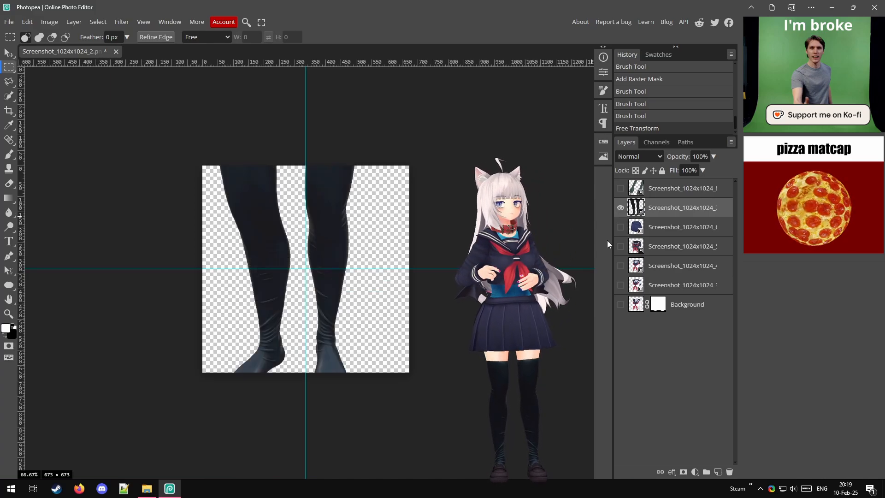
pyautogui.press('v')
pyautogui.moveTo(344, 318); pyautogui.dragTo(336, 257)
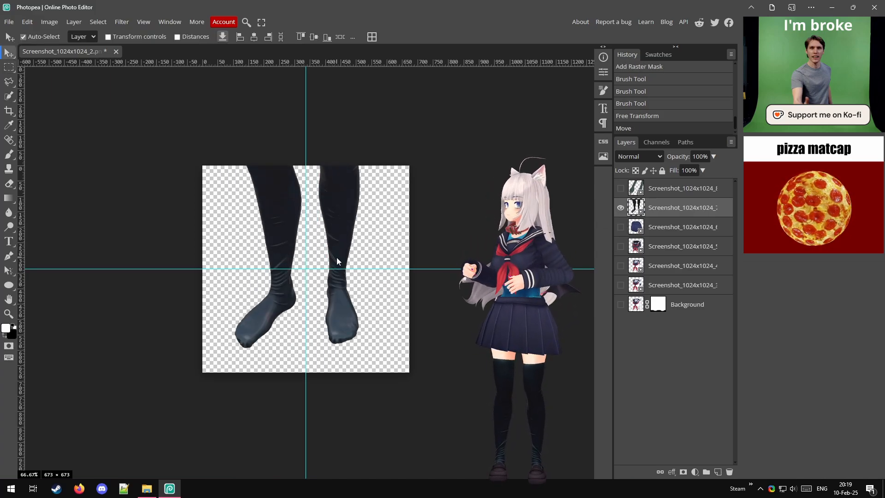
# - Scale the stockings layer to about 78.5% with Free Transform and shift it so the legs still meet the canvas's upper edge
pyautogui.hotkey('ctrl', 't')
pyautogui.scroll(-1, 409, 180)
pyautogui.moveTo(336, 82); pyautogui.dragTo(336, 108)
pyautogui.moveTo(343, 185); pyautogui.dragTo(340, 205)
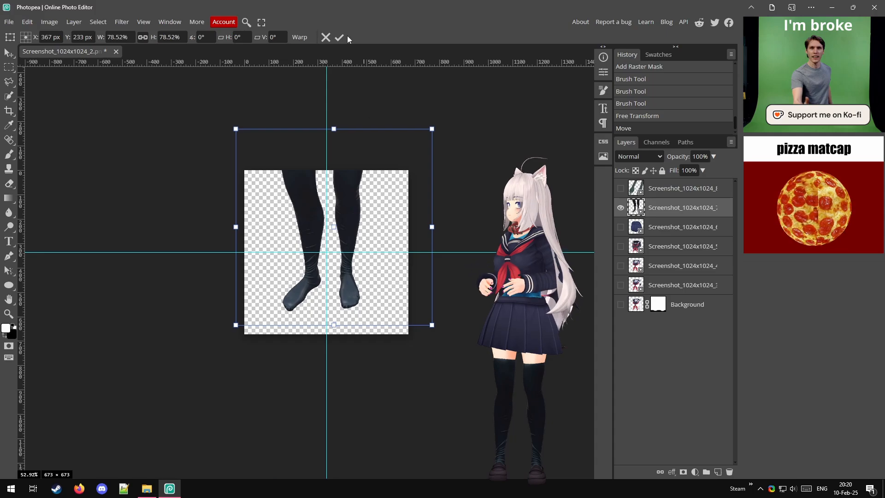
pyautogui.click(340, 38)
# - Add a raster mask to the stockings layer and fade out the upper ends of the legs with a large soft black brush
pyautogui.scroll(2, 384, 201)
pyautogui.scroll(2, 384, 201)
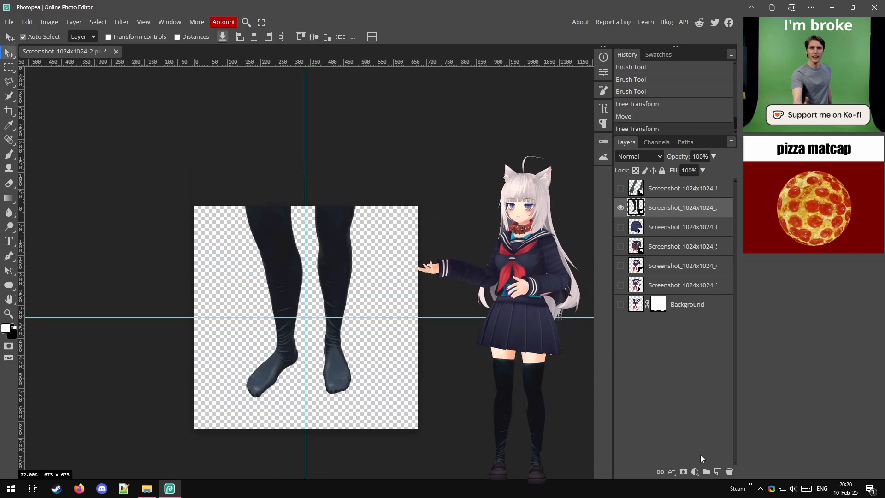
pyautogui.click(682, 472)
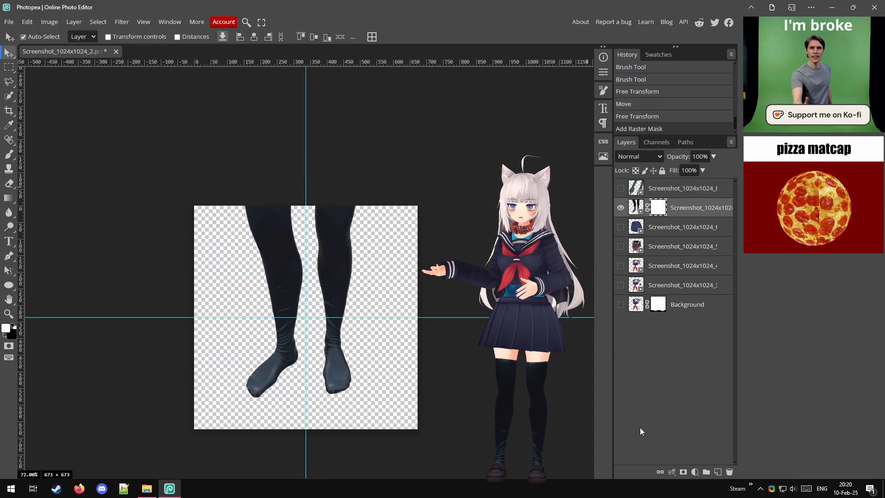
pyautogui.click(12, 157)
pyautogui.press('x')
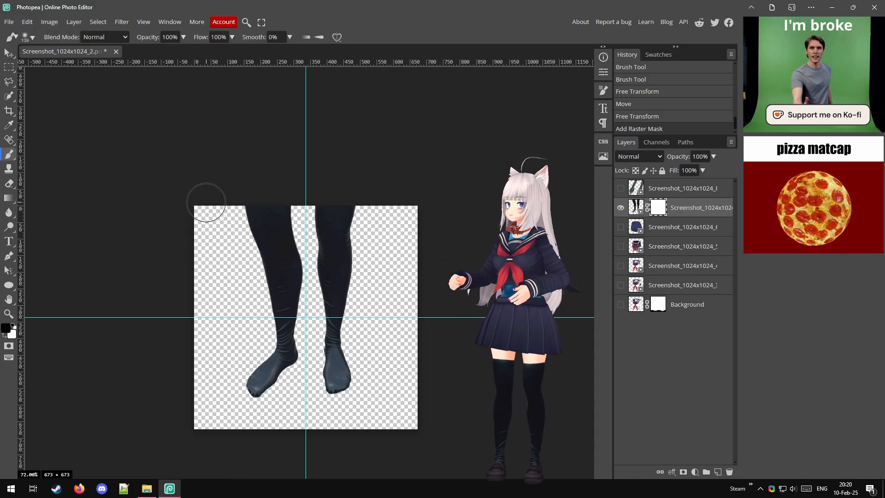
pyautogui.moveTo(203, 191); pyautogui.dragTo(451, 201)
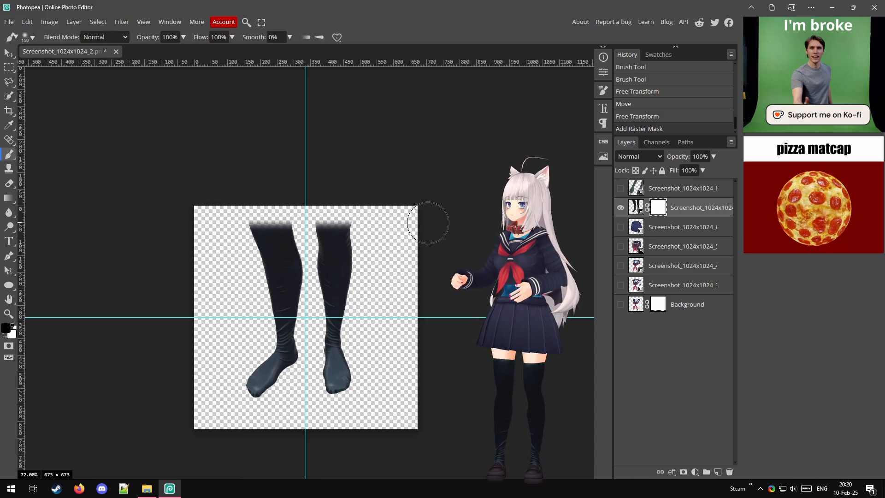
pyautogui.moveTo(239, 190); pyautogui.dragTo(276, 185)
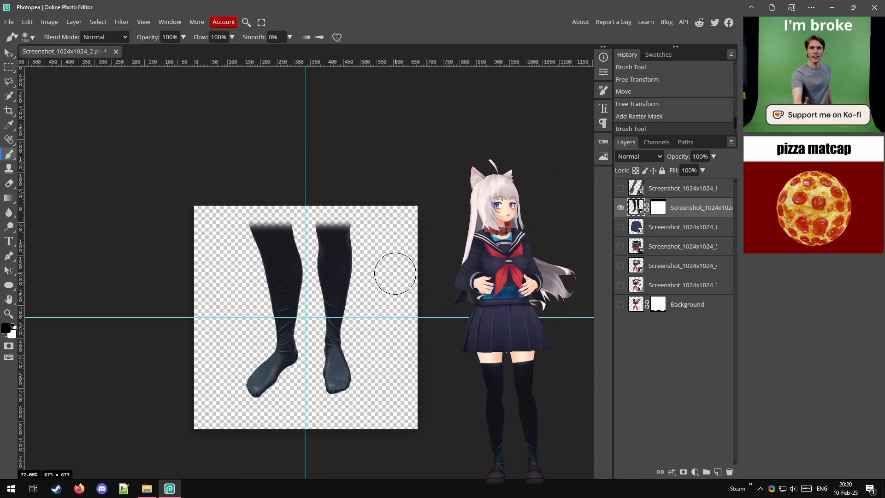
# - Try to move the stockings layer down together with its linked mask, and undo the move
pyautogui.press('v')
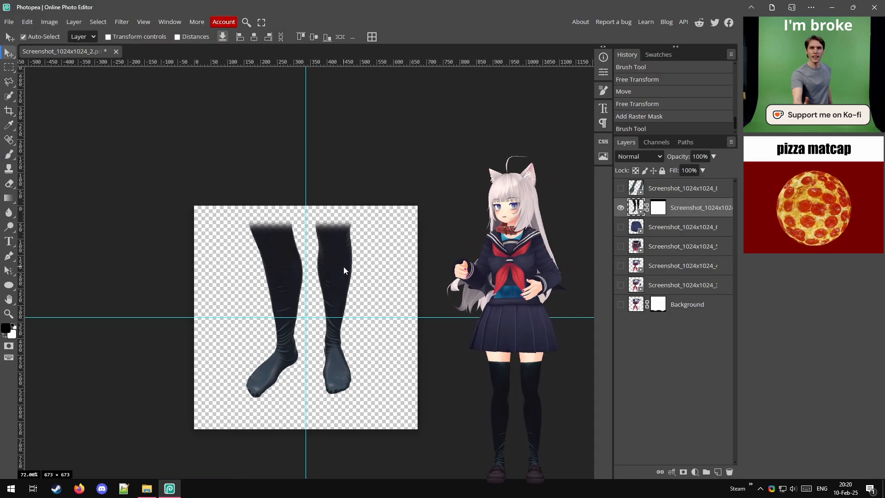
pyautogui.moveTo(343, 259)
pyautogui.mouseDown()
pyautogui.moveTo(343, 266)
pyautogui.moveTo(340, 257)
pyautogui.mouseUp()
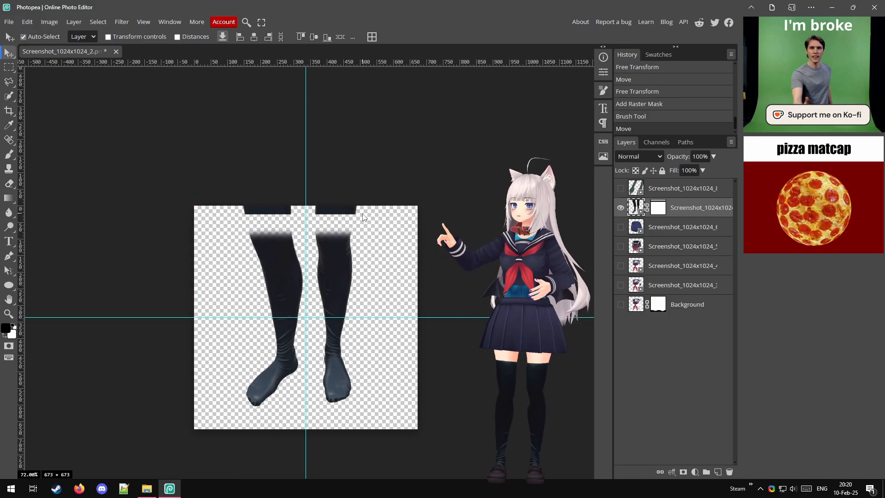
pyautogui.hotkey('ctrl', 'z')
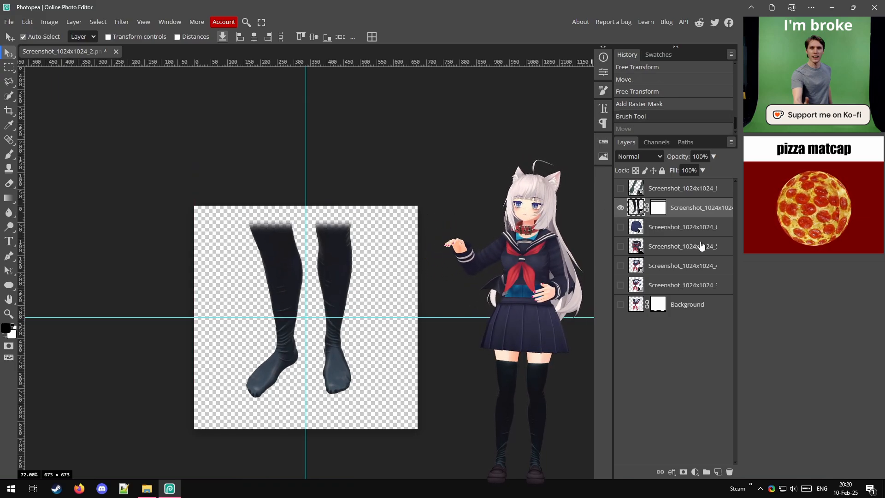
# - Unlink the raster mask from the stockings layer and move only the stockings down to centre them on the canvas
pyautogui.click(647, 208)
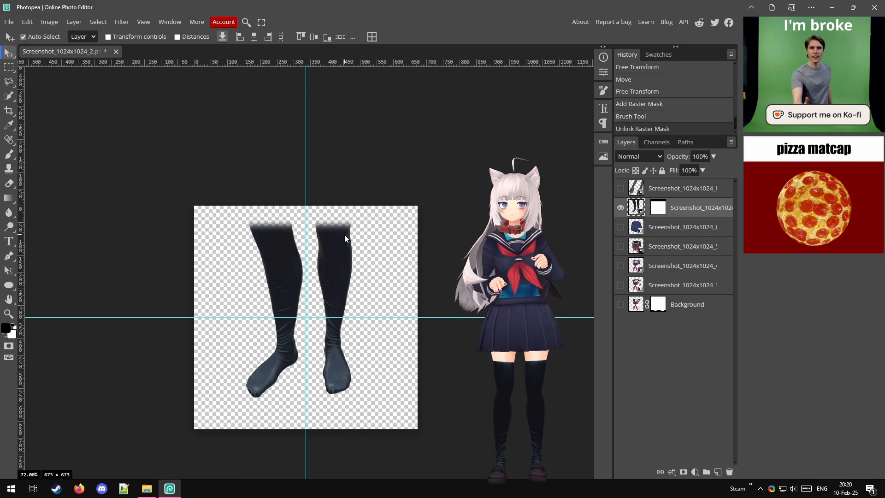
pyautogui.moveTo(344, 234); pyautogui.dragTo(341, 255)
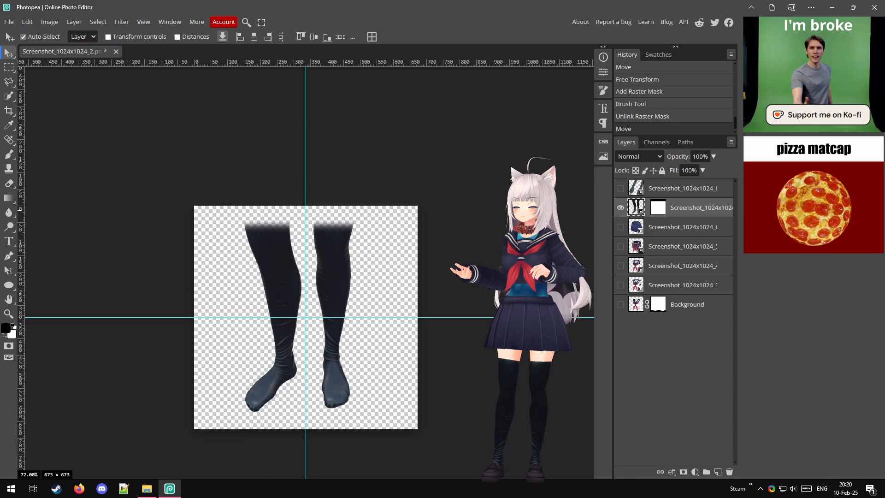
# - Hide the stockings layer, select and show the gloves layer, and scale it to about 66% so both hands fit on the canvas
pyautogui.click(621, 207)
pyautogui.click(620, 189)
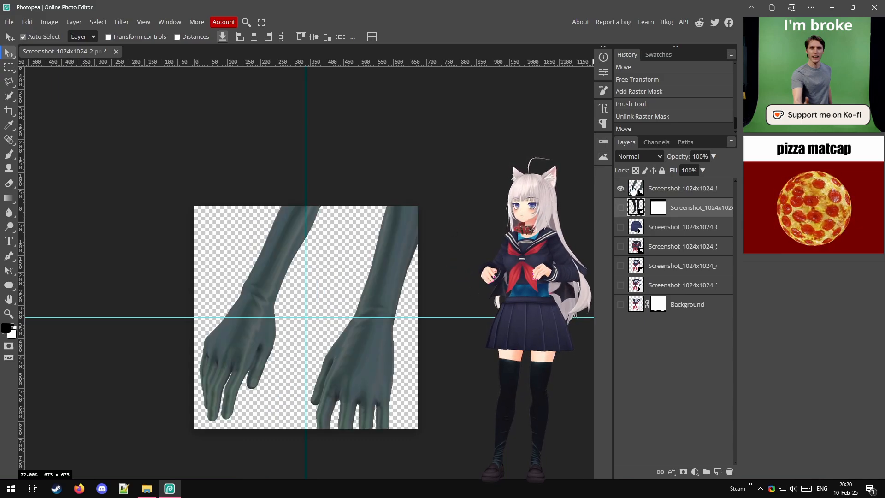
pyautogui.click(633, 189)
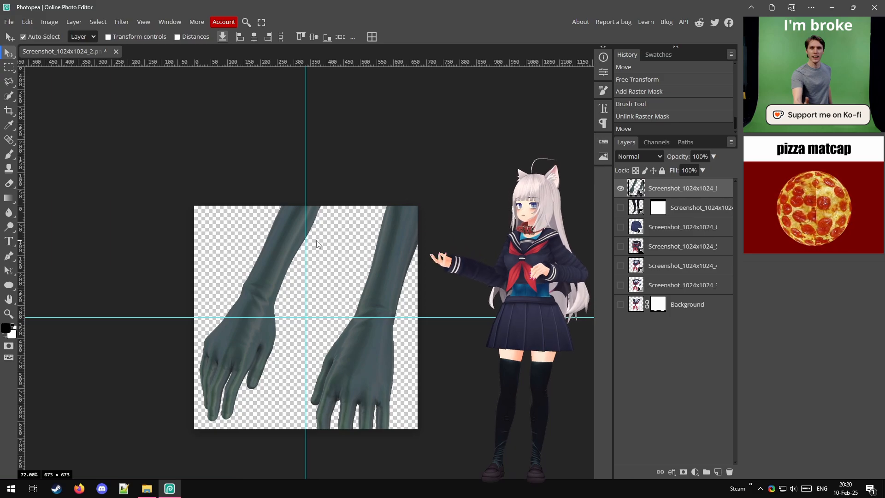
pyautogui.hotkey('ctrl', 't')
pyautogui.moveTo(297, 148); pyautogui.dragTo(299, 206)
pyautogui.moveTo(396, 259); pyautogui.dragTo(397, 248)
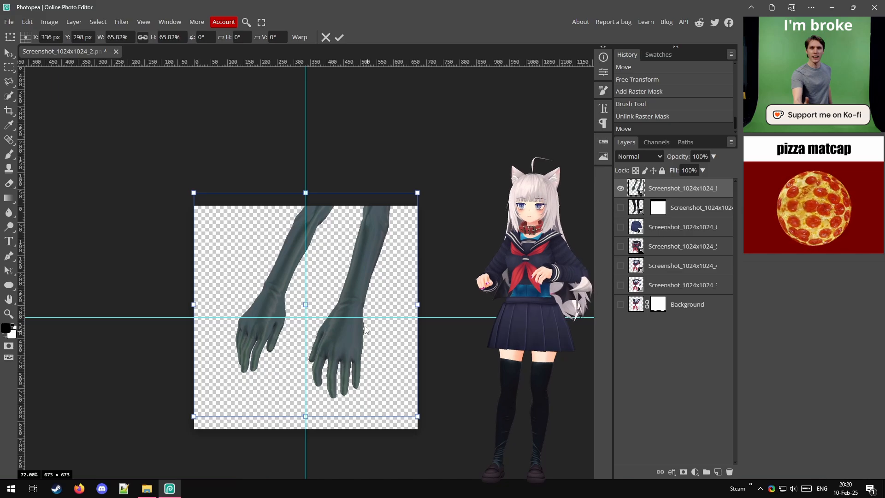
pyautogui.click(339, 37)
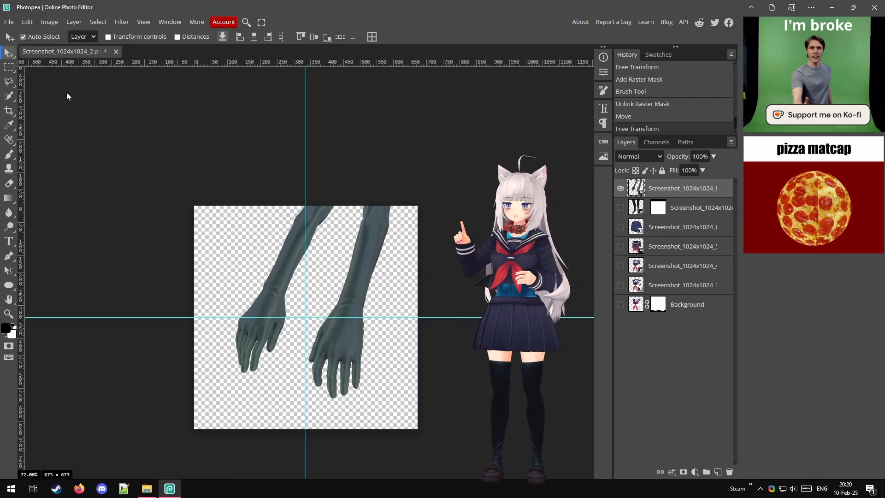
# - Draw a freehand Lasso selection around the right-hand glove and its whole arm
pyautogui.rightClick(5, 86)
pyautogui.click(41, 82)
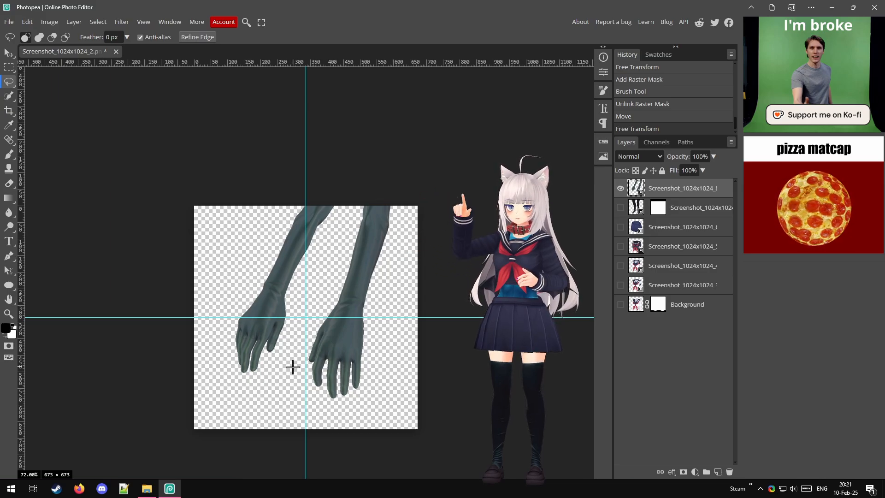
pyautogui.moveTo(293, 384)
pyautogui.mouseDown()
pyautogui.moveTo(361, 169)
pyautogui.moveTo(447, 181)
pyautogui.mouseUp()
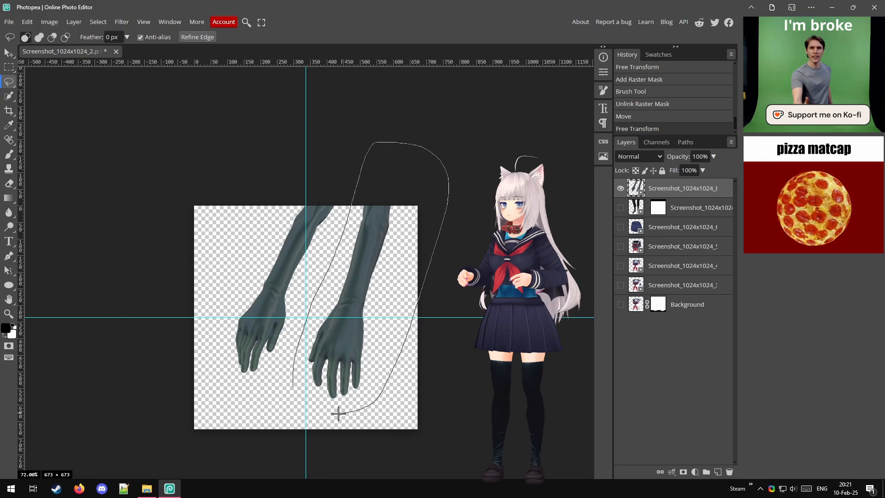
pyautogui.moveTo(293, 386); pyautogui.dragTo(293, 387)
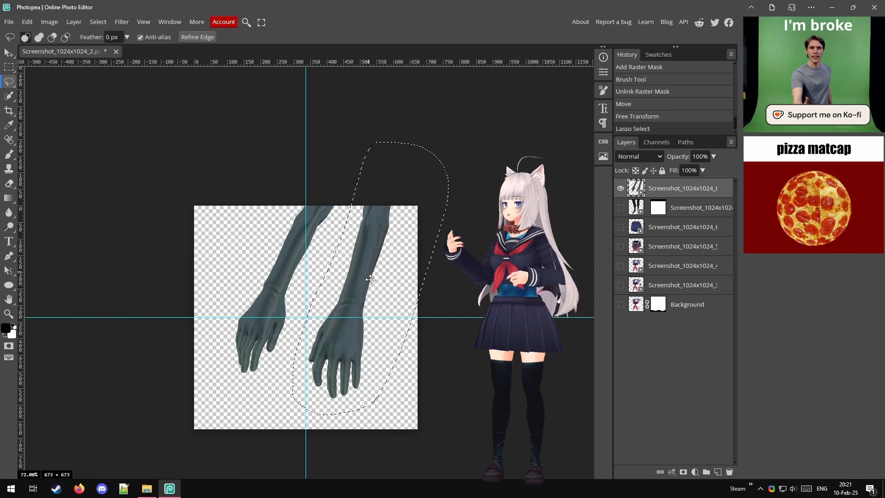
# - Try to move the selected glove towards the other one, and undo the move
pyautogui.click(8, 53)
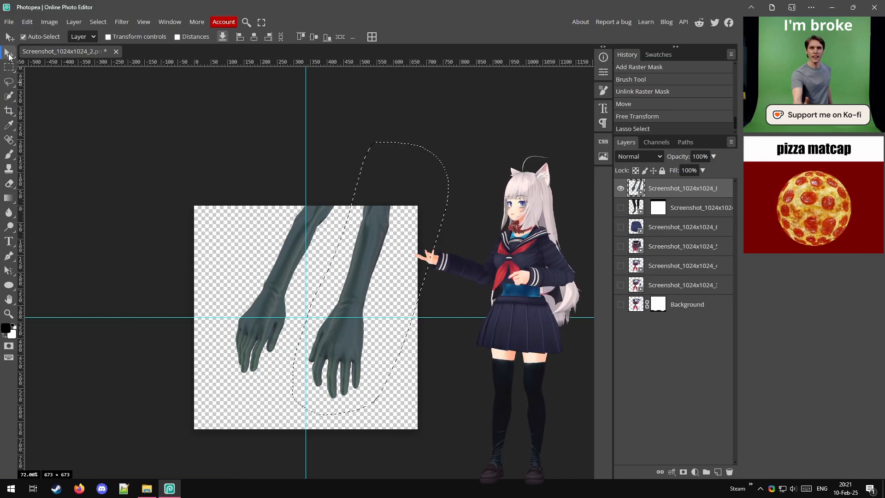
pyautogui.moveTo(358, 285); pyautogui.dragTo(346, 285)
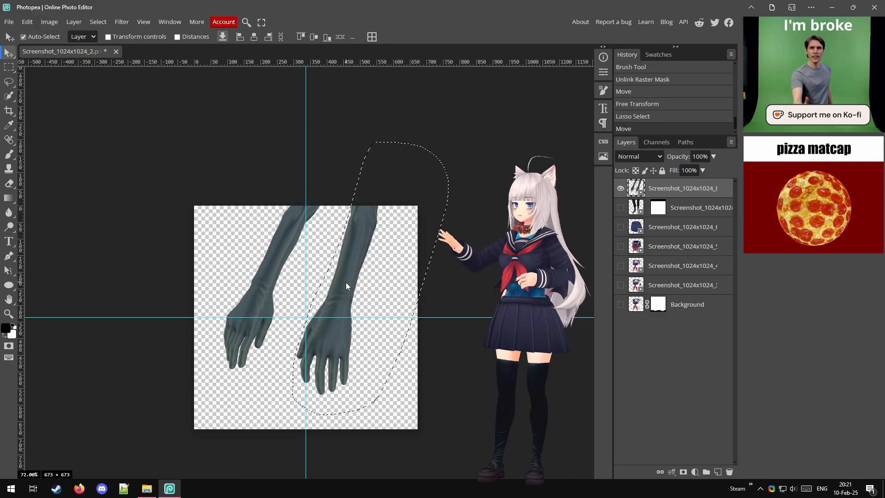
pyautogui.hotkey('ctrl', 'z')
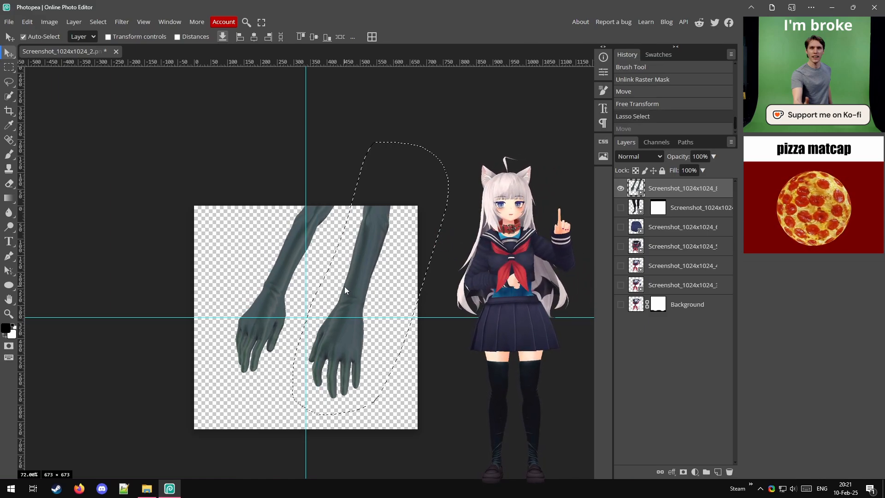
# - Rasterize the gloves layer, move the selected glove slightly closer to the other one, and deselect
pyautogui.rightClick(657, 192)
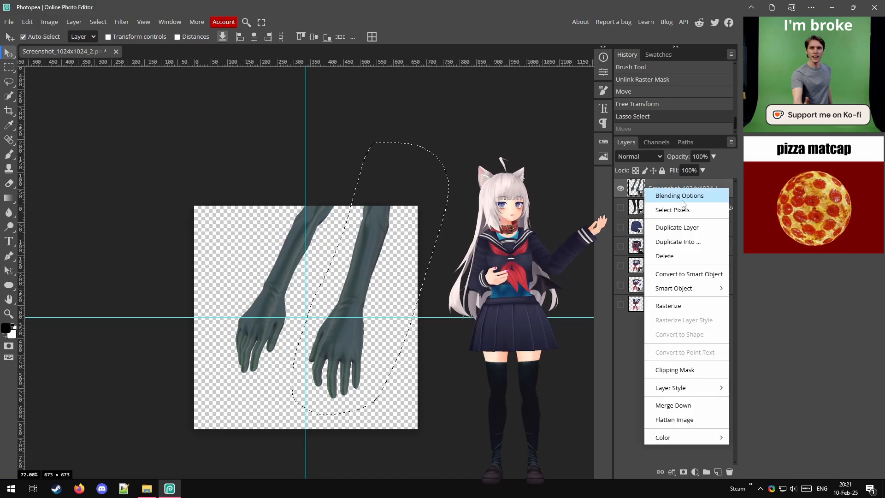
pyautogui.click(686, 308)
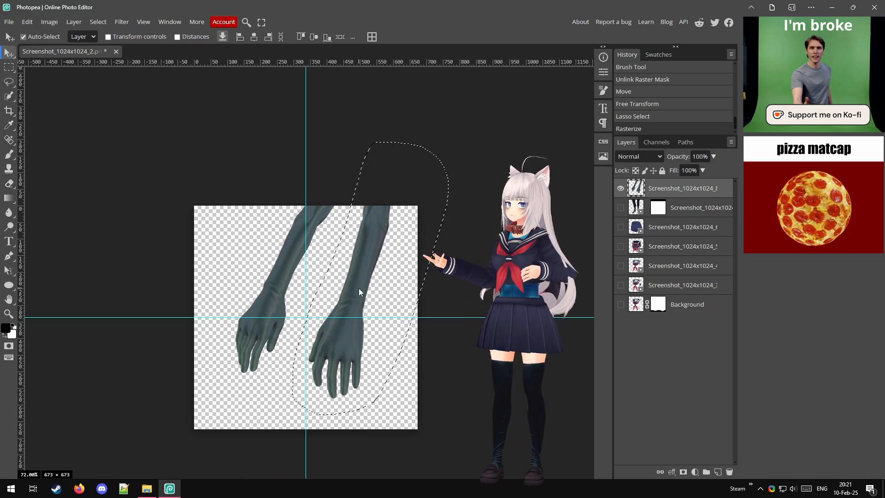
pyautogui.moveTo(359, 289)
pyautogui.mouseDown()
pyautogui.moveTo(348, 286)
pyautogui.moveTo(359, 299)
pyautogui.mouseUp()
pyautogui.hotkey('ctrl', 'd')
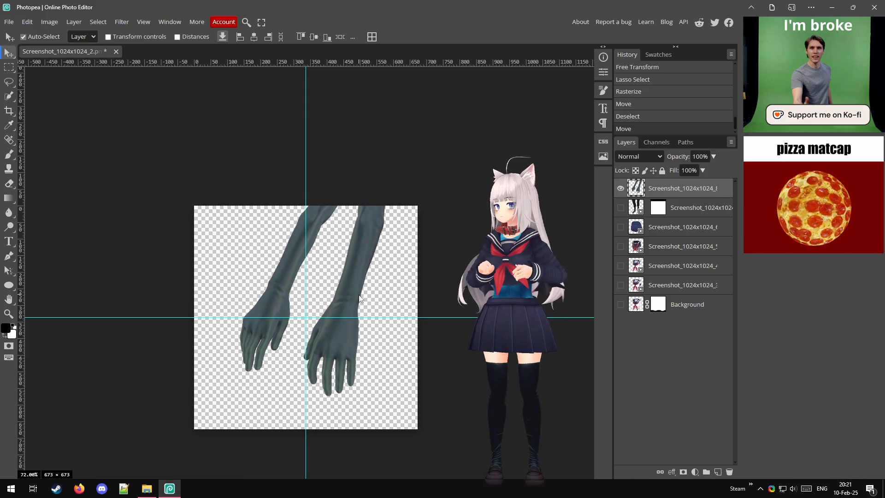
# - Add a raster mask to the gloves layer and fade out the upper ends of both arms with the soft black brush
pyautogui.click(683, 471)
pyautogui.click(8, 154)
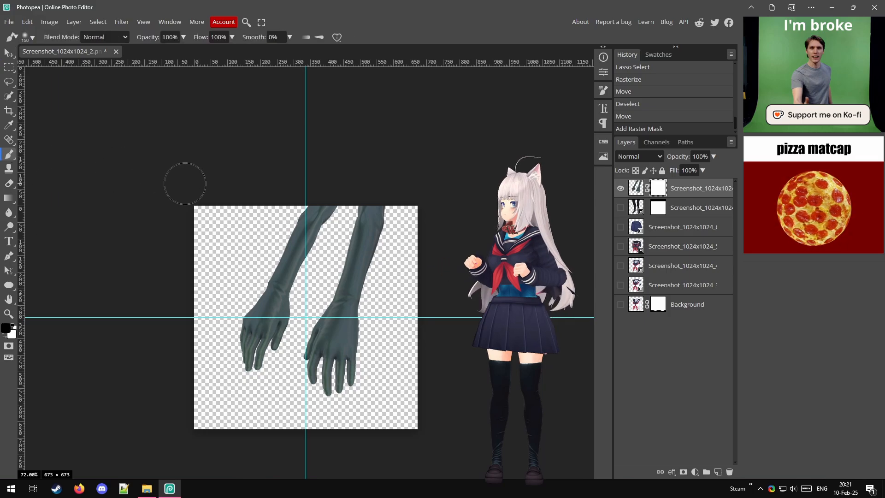
pyautogui.moveTo(304, 203)
pyautogui.mouseDown()
pyautogui.moveTo(336, 193)
pyautogui.moveTo(396, 203)
pyautogui.moveTo(342, 202)
pyautogui.mouseUp()
pyautogui.click(341, 201)
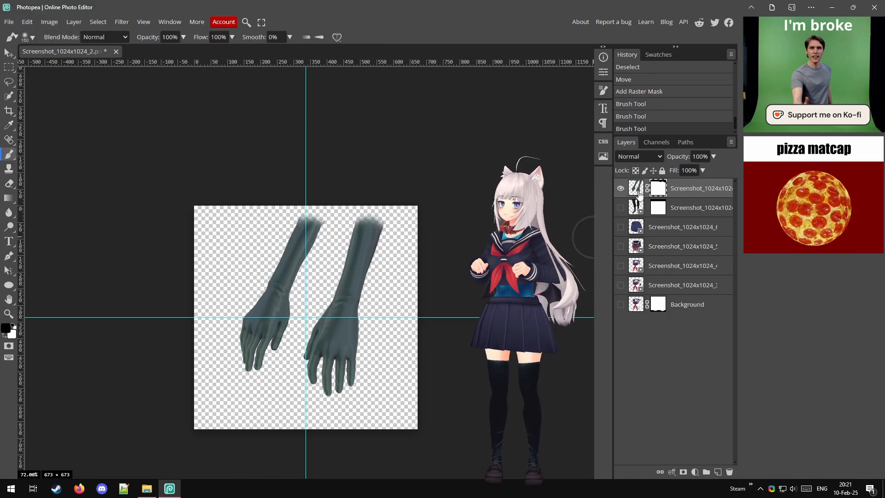
# - Unlink the raster mask from the gloves layer, nudge the gloves slightly to re-centre them, and undo the last nudge
pyautogui.click(646, 189)
pyautogui.click(636, 188)
pyautogui.press('v')
pyautogui.moveTo(363, 270); pyautogui.dragTo(361, 273)
pyautogui.hotkey('ctrl', 'z')
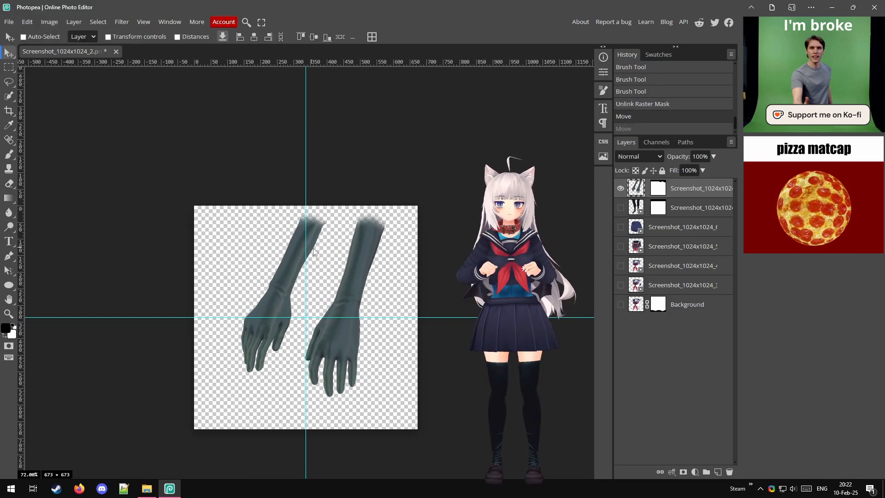
# - Rename the Background layer as icon_sera_long and the layer directly above it as icon_sera_short
pyautogui.doubleClick(686, 305)
pyautogui.write('icon_')
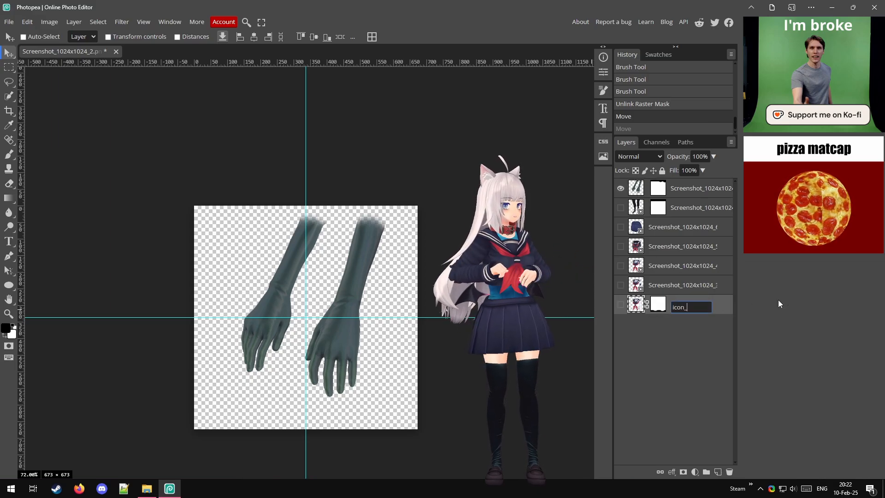
pyautogui.write('sera_long')
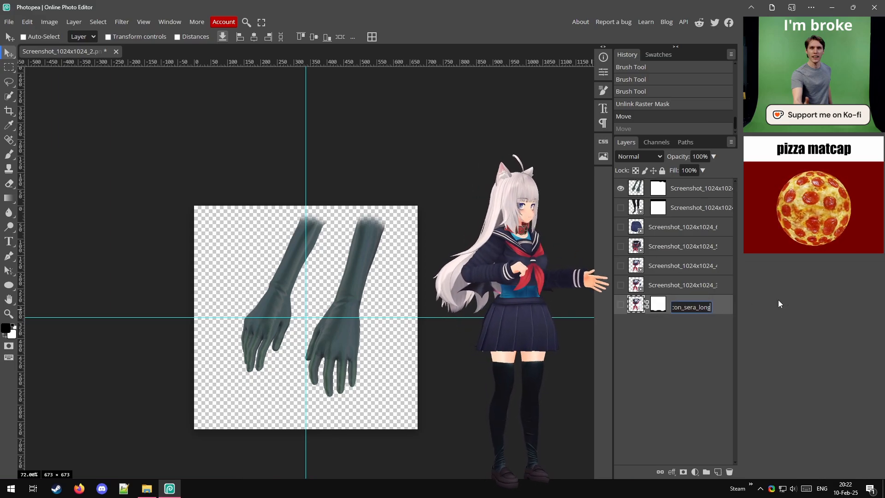
pyautogui.press('Return')
pyautogui.doubleClick(699, 285)
pyautogui.write('icon_sera_short')
pyautogui.press('Return')
# - Rename the layer above icon_sera_short as icon_sera_no and the one above that as icon_sera_dark
pyautogui.doubleClick(685, 265)
pyautogui.write('icon_sera_no')
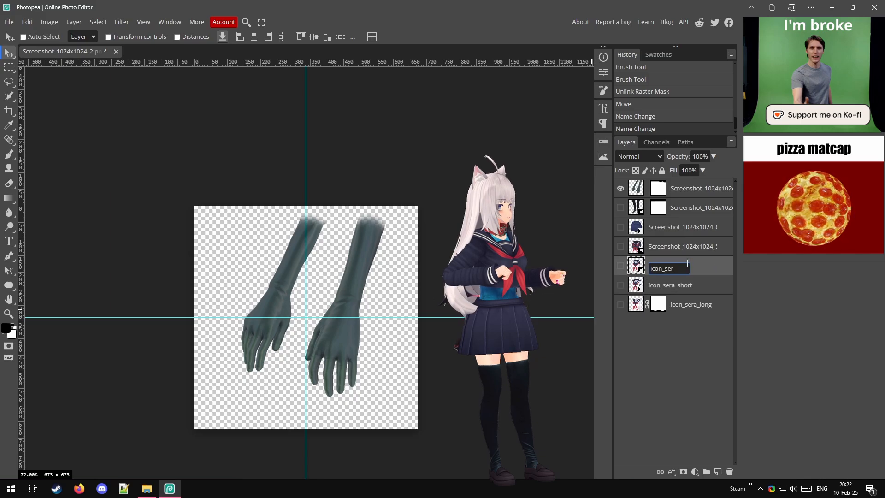
pyautogui.press('Return')
pyautogui.doubleClick(671, 248)
pyautogui.write('icon_sera_dark')
pyautogui.press('Return')
# - Rename the skirt layer as icon_skirt, the socks layer as icon_socks and the gloves layer as icon_gloves
pyautogui.doubleClick(677, 227)
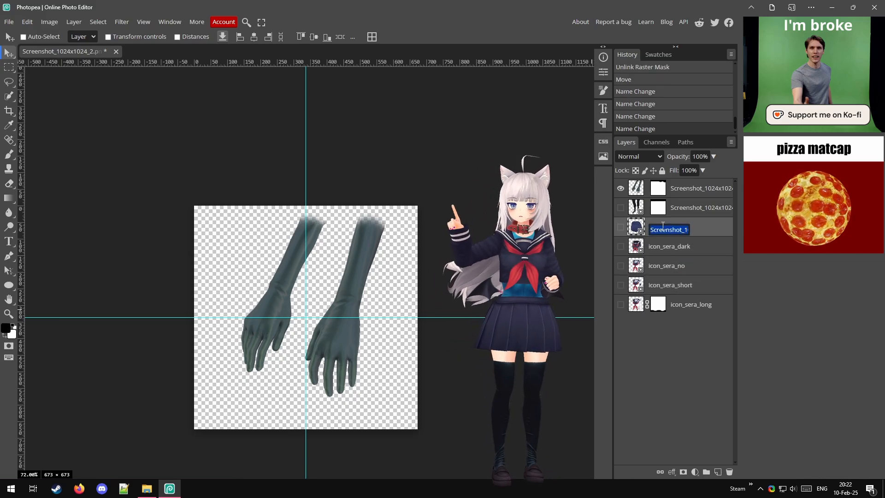
pyautogui.write('icon_skirt')
pyautogui.press('Return')
pyautogui.doubleClick(686, 208)
pyautogui.write('icon_socks')
pyautogui.press('Return')
pyautogui.doubleClick(687, 188)
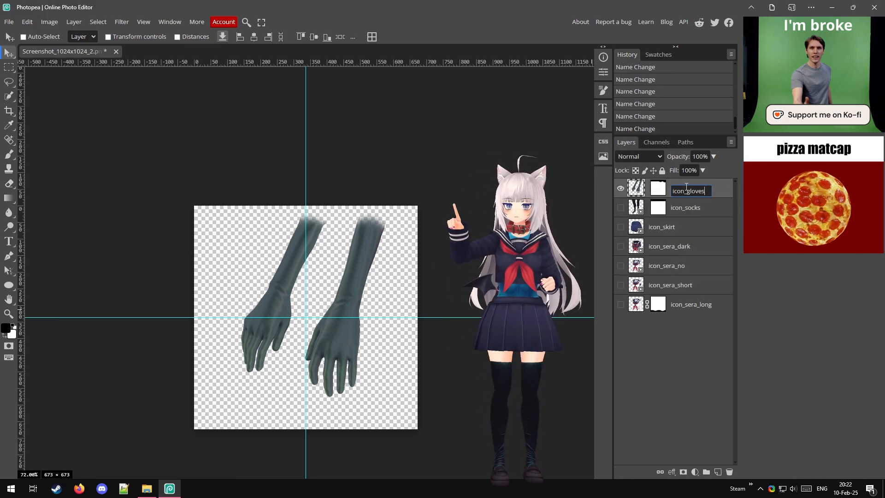
pyautogui.write('icon_gloves')
pyautogui.press('Return')
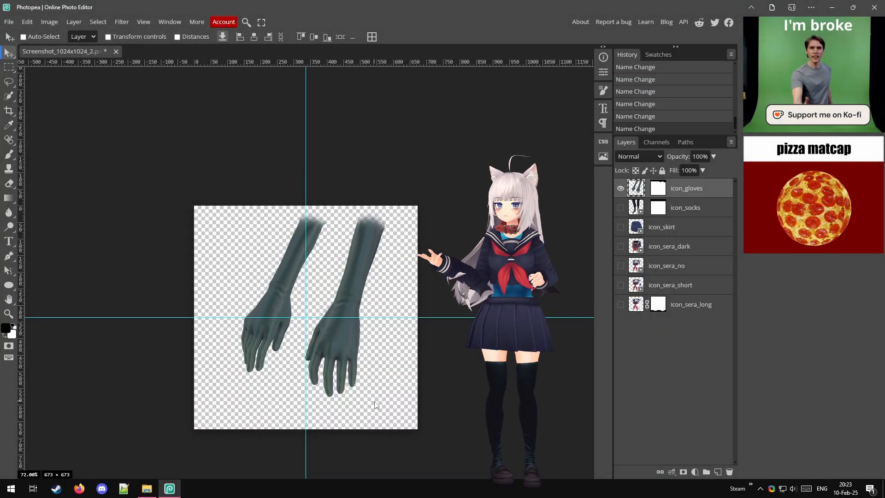
# - Add a drop shadow to icon_gloves with 52% opacity, 127° angle, 12 px distance and 3 px size
pyautogui.doubleClick(719, 191)
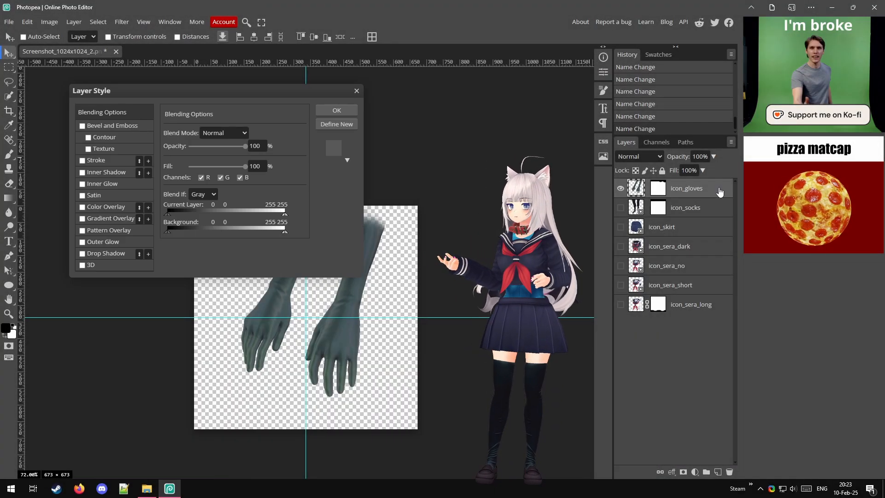
pyautogui.click(104, 254)
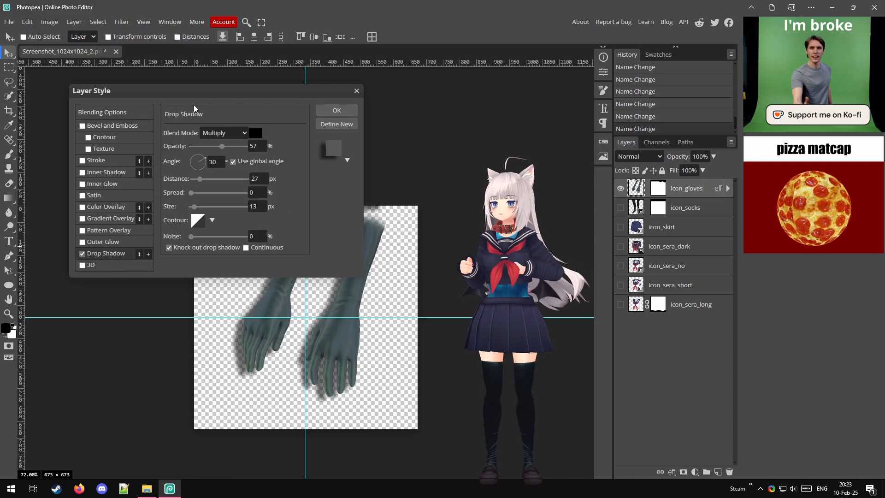
pyautogui.moveTo(254, 118); pyautogui.dragTo(680, 187)
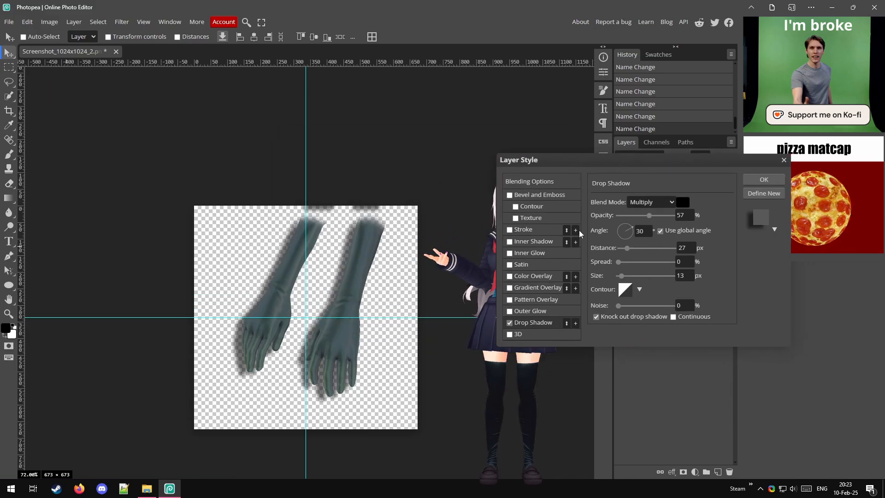
pyautogui.moveTo(630, 233); pyautogui.dragTo(619, 276)
pyautogui.moveTo(649, 215); pyautogui.dragTo(645, 215)
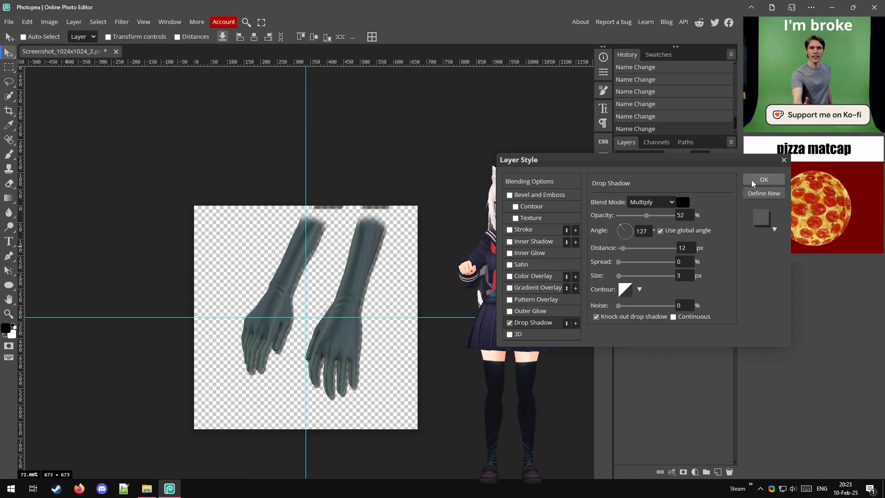
pyautogui.click(752, 182)
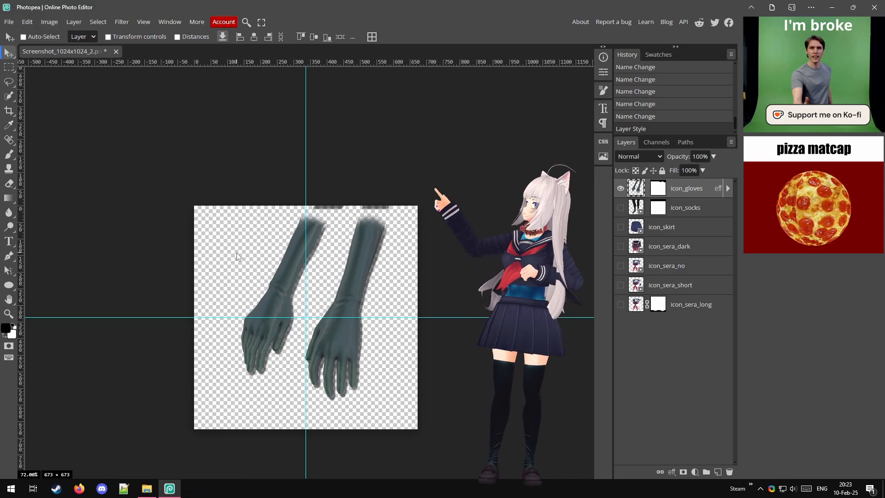
# - Crop the document to its current canvas bounds with Delete Cropped Pixels enabled, removing stray shadows from outside the canvas
pyautogui.click(9, 111)
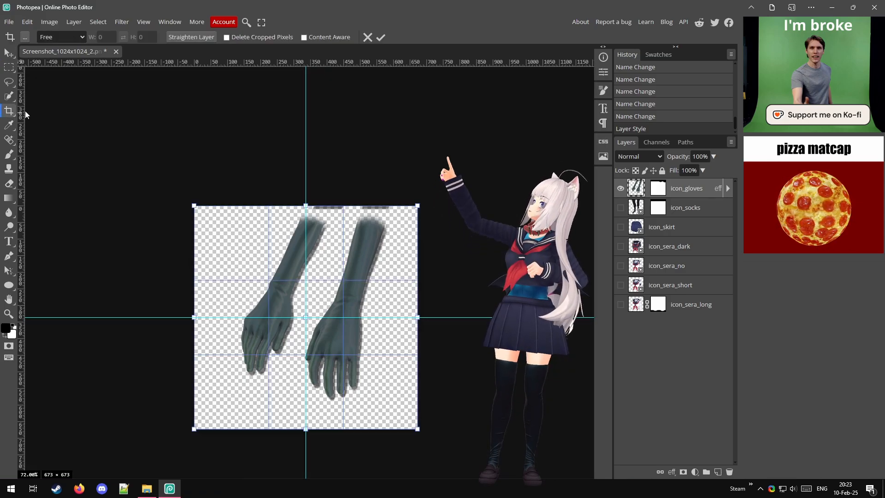
pyautogui.click(226, 37)
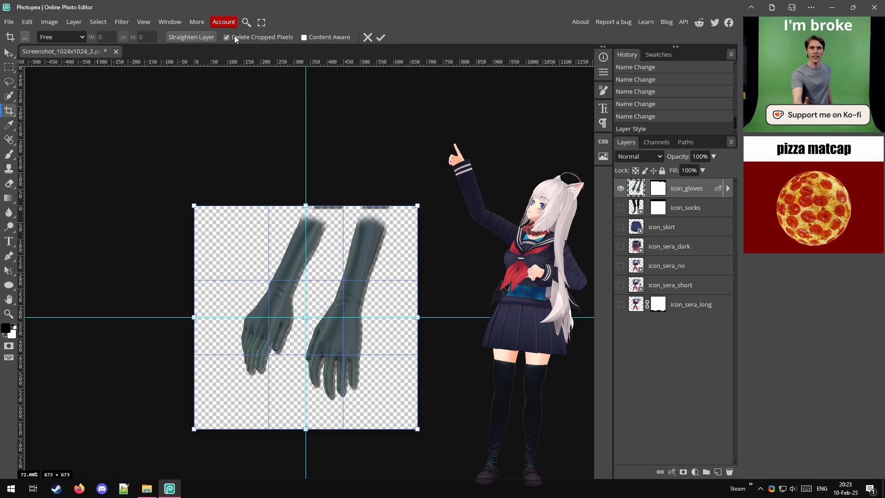
pyautogui.click(381, 37)
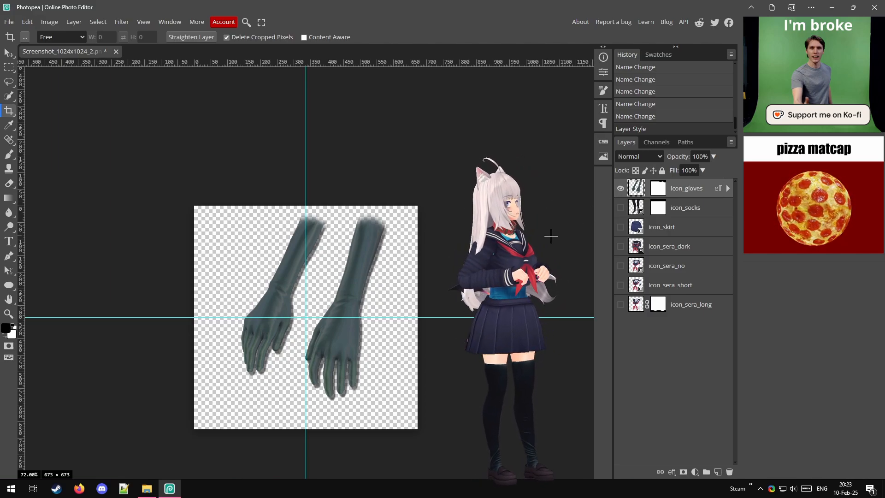
# - Hide the gloves and socks layers, and group all seven icon layers into one folder
pyautogui.press('v')
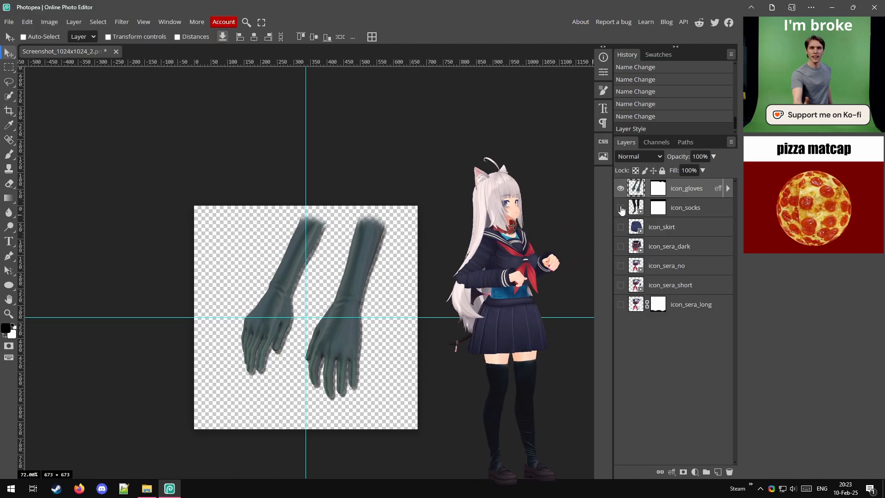
pyautogui.click(620, 208)
pyautogui.click(620, 188)
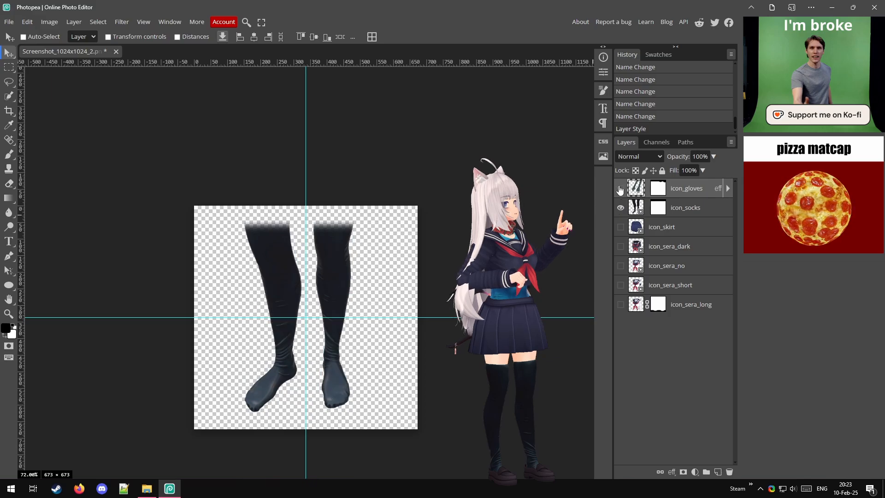
pyautogui.click(621, 208)
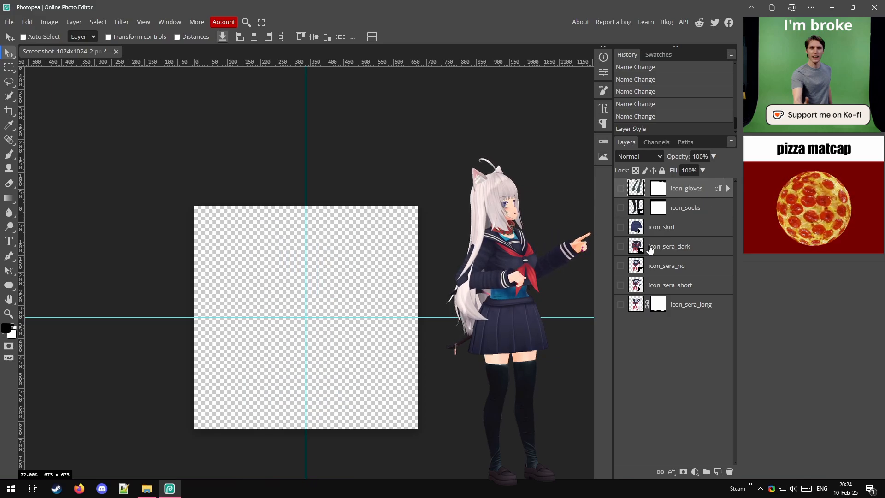
pyautogui.keyDown('shift'); pyautogui.click(635, 307); pyautogui.keyUp('shift')
pyautogui.moveTo(634, 191); pyautogui.dragTo(708, 474)
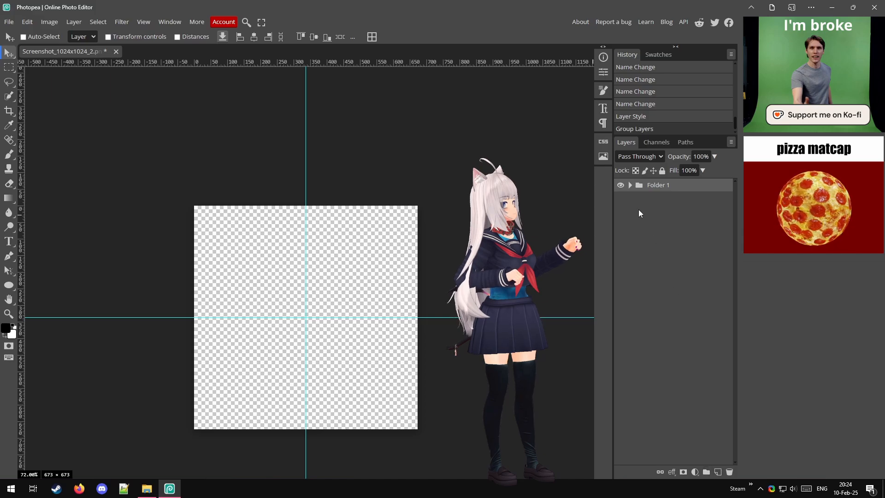
# - Show icon_gloves, copy its drop shadow effect onto the folder, and delete the effect from the gloves layer itself
pyautogui.click(629, 185)
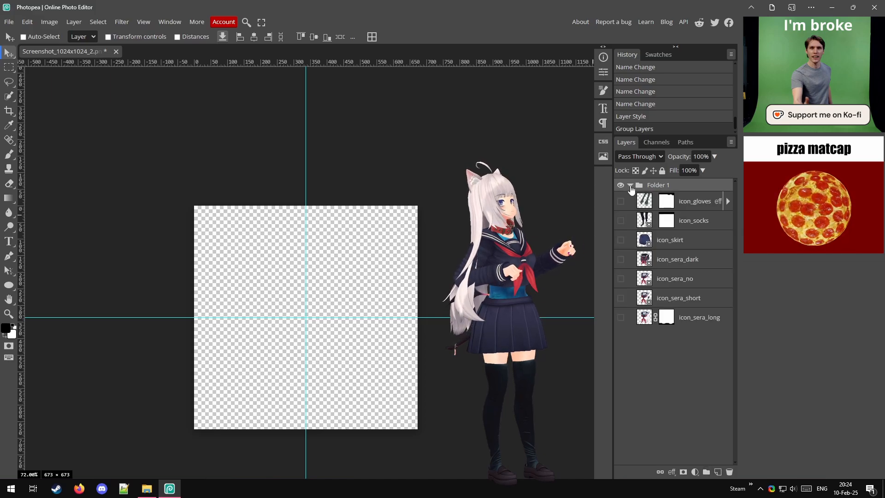
pyautogui.click(728, 203)
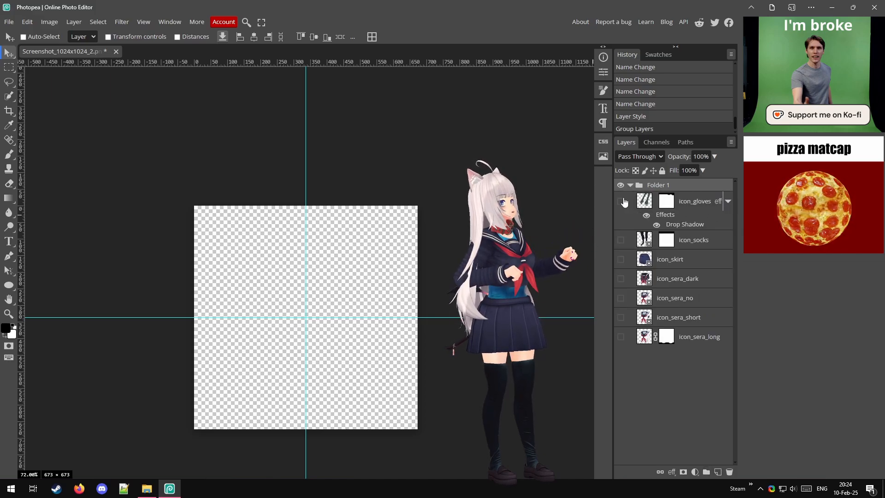
pyautogui.click(620, 201)
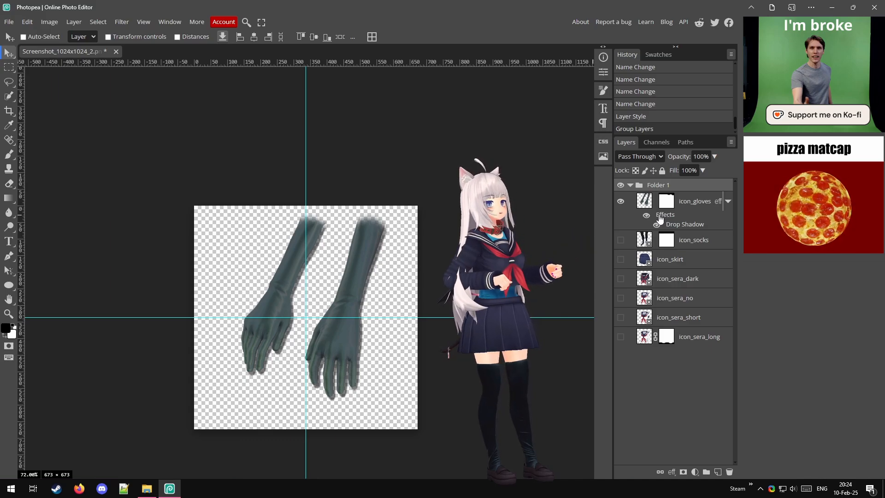
pyautogui.moveTo(660, 218); pyautogui.dragTo(667, 186)
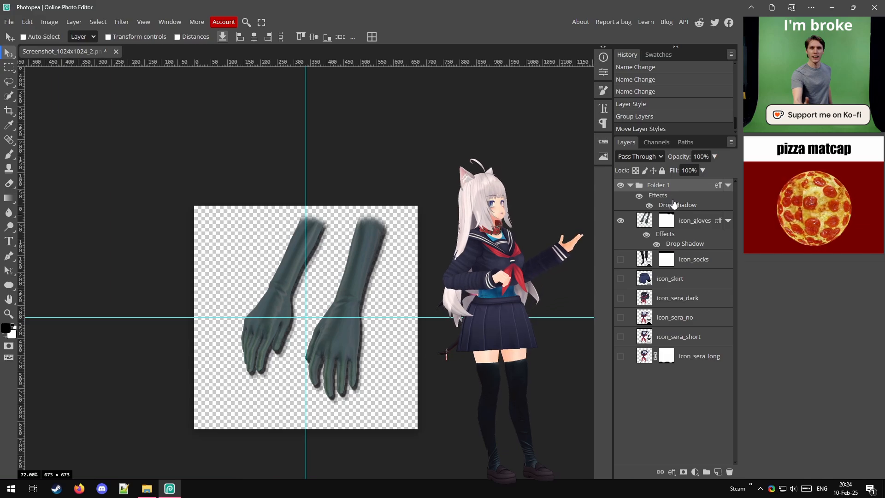
pyautogui.moveTo(658, 237); pyautogui.dragTo(714, 366)
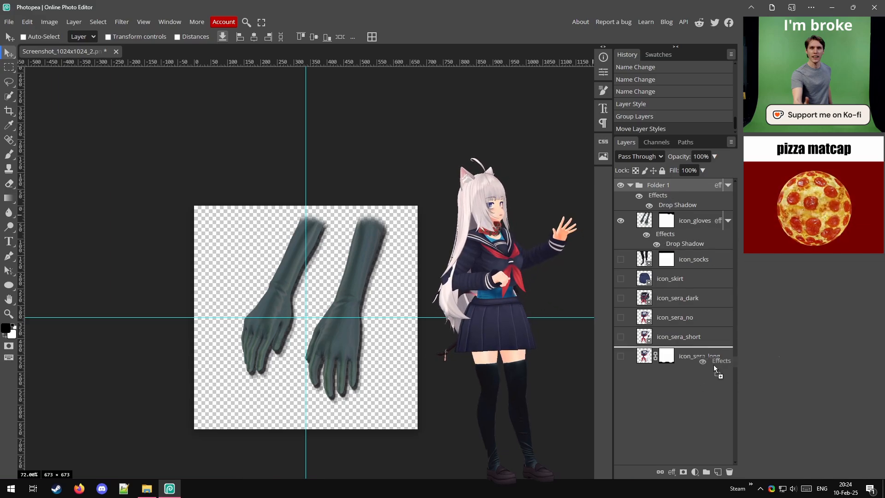
pyautogui.moveTo(729, 474); pyautogui.dragTo(730, 473)
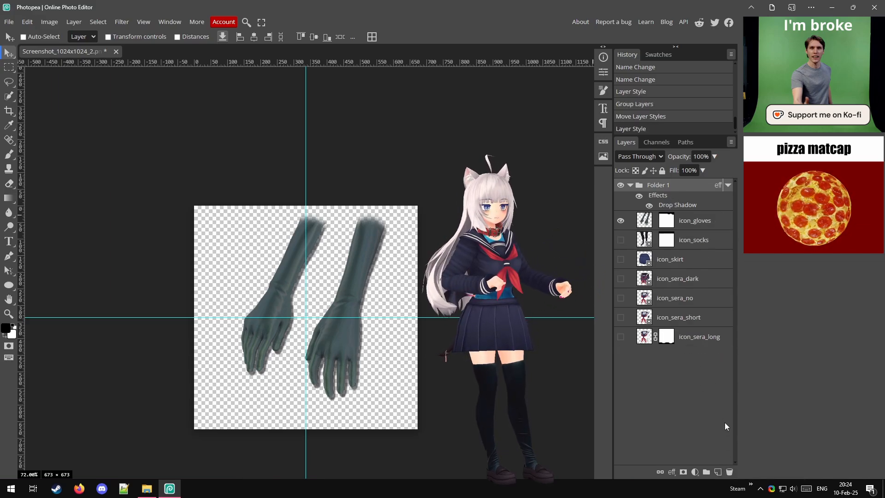
# - Show each icon layer in the folder alone in turn to check the shared drop shadow, ending on icon_gloves
pyautogui.keyDown('alt'); pyautogui.click(621, 240); pyautogui.keyUp('alt')
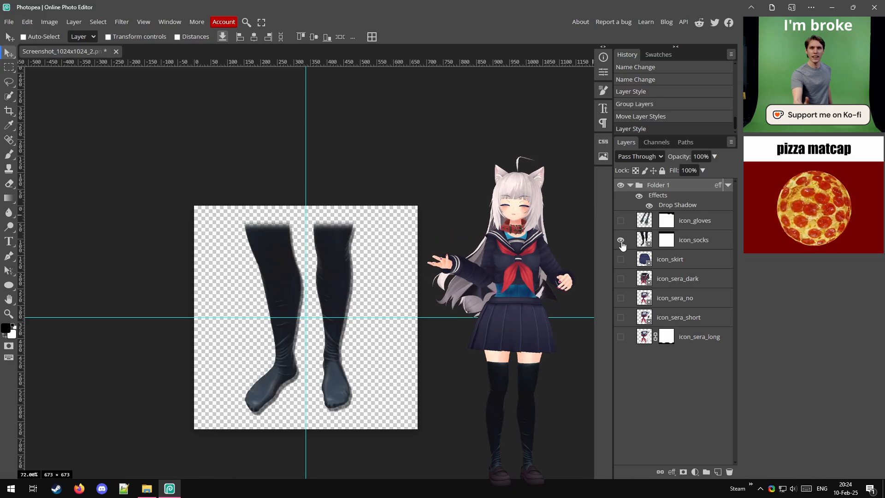
pyautogui.keyDown('alt'); pyautogui.click(621, 259); pyautogui.keyUp('alt')
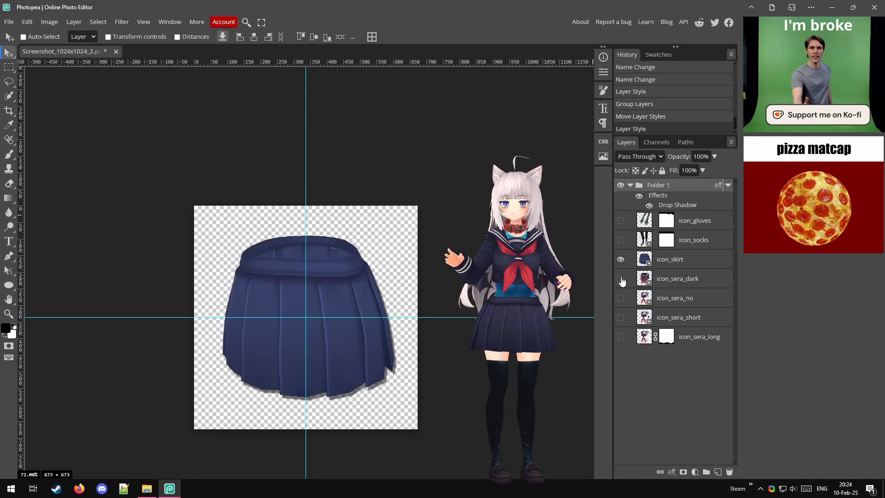
pyautogui.keyDown('alt'); pyautogui.click(620, 278); pyautogui.keyUp('alt')
pyautogui.keyDown('alt'); pyautogui.click(620, 298); pyautogui.keyUp('alt')
pyautogui.keyDown('alt'); pyautogui.click(621, 318); pyautogui.keyUp('alt')
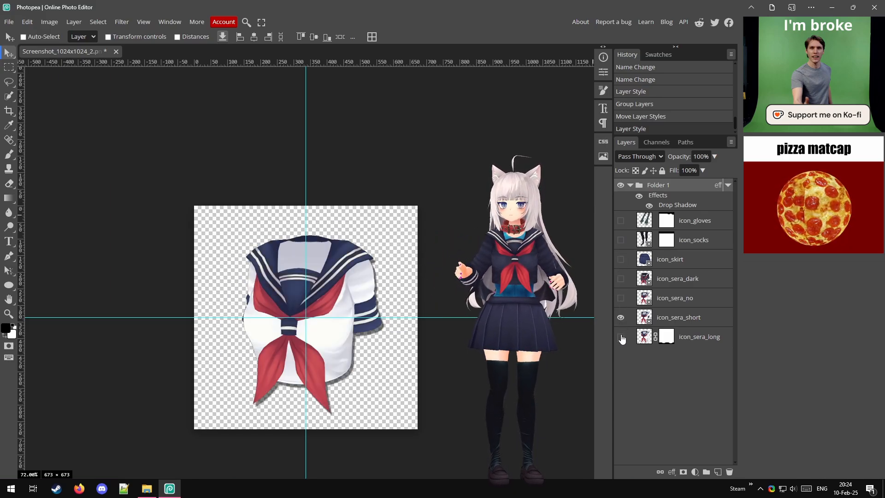
pyautogui.keyDown('alt'); pyautogui.click(621, 337); pyautogui.keyUp('alt')
pyautogui.keyDown('alt'); pyautogui.click(621, 220); pyautogui.keyUp('alt')
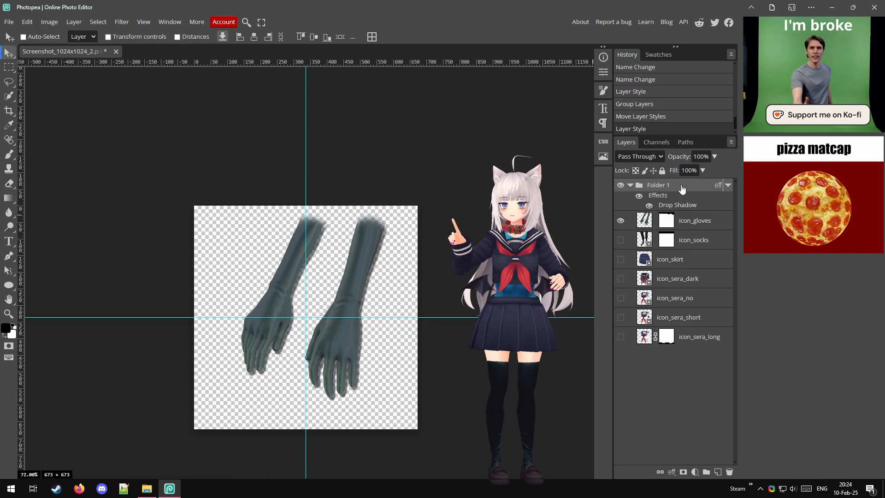
# - Try a raster mask with a freehand black brush stroke on the folder, check it on other icon layers, and delete the mask
pyautogui.click(683, 472)
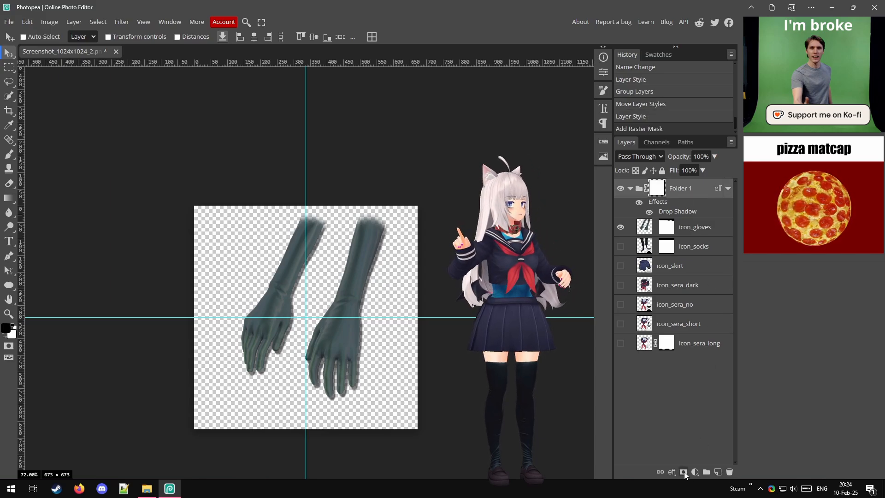
pyautogui.click(8, 154)
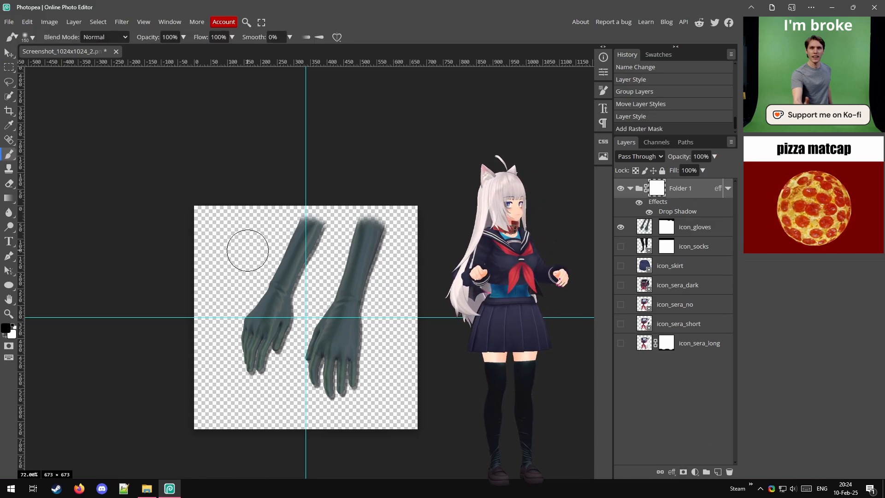
pyautogui.moveTo(247, 250)
pyautogui.mouseDown()
pyautogui.moveTo(272, 235)
pyautogui.moveTo(369, 278)
pyautogui.moveTo(238, 325)
pyautogui.moveTo(374, 375)
pyautogui.mouseUp()
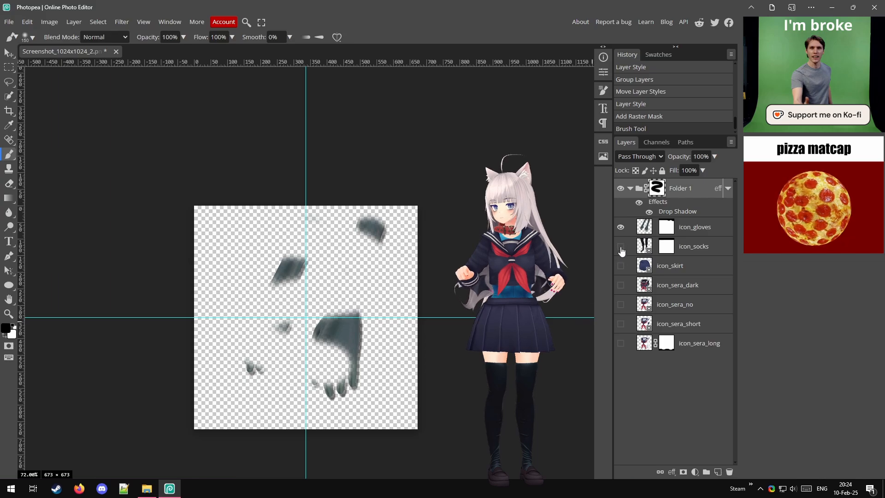
pyautogui.keyDown('alt'); pyautogui.click(620, 246); pyautogui.keyUp('alt')
pyautogui.keyDown('alt'); pyautogui.click(621, 265); pyautogui.keyUp('alt')
pyautogui.keyDown('alt'); pyautogui.click(620, 285); pyautogui.keyUp('alt')
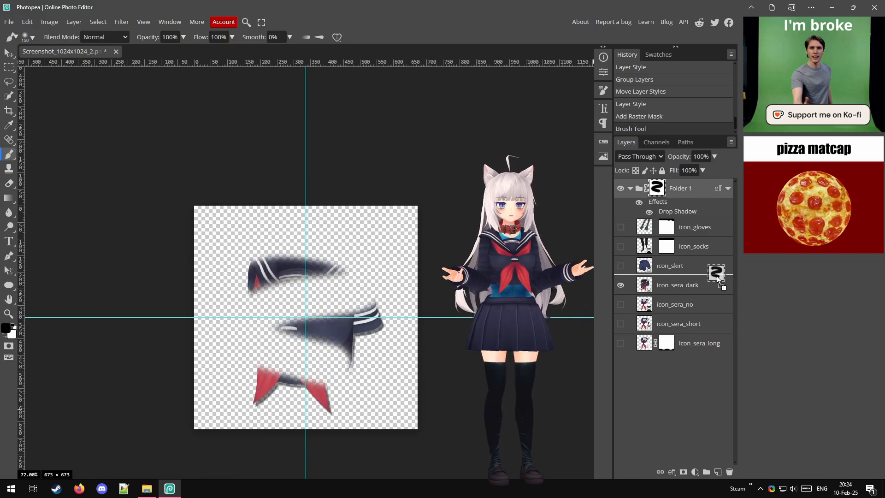
pyautogui.moveTo(733, 457); pyautogui.dragTo(732, 471)
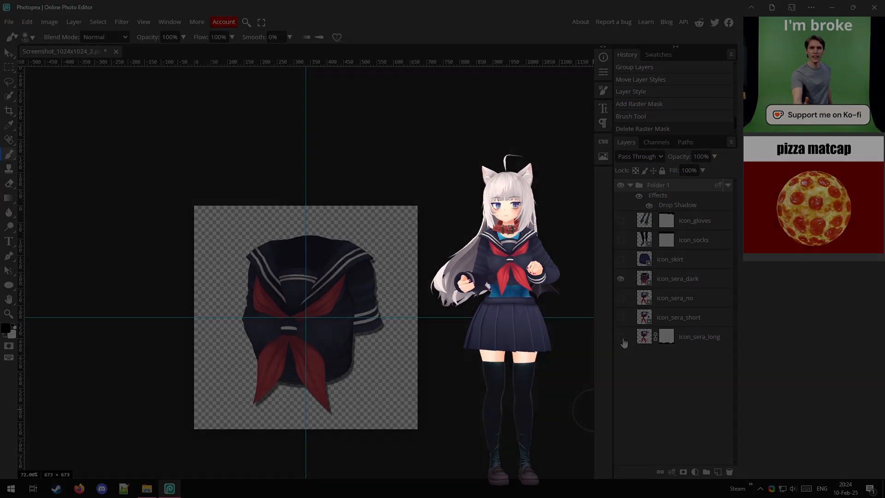
# - Show only icon_sera_long and export all layers as 1x PNG, without the "-e-" name filter or trimming of transparent parts
pyautogui.keyDown('alt'); pyautogui.click(621, 336); pyautogui.keyUp('alt')
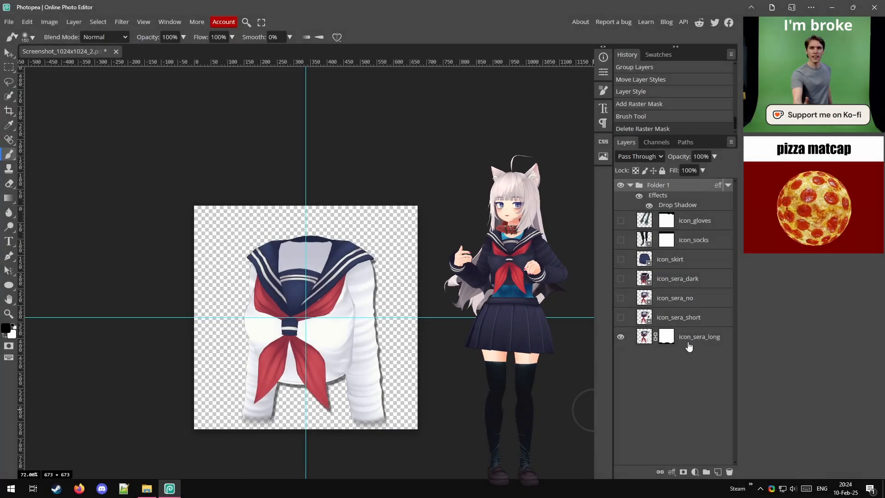
pyautogui.click(8, 21)
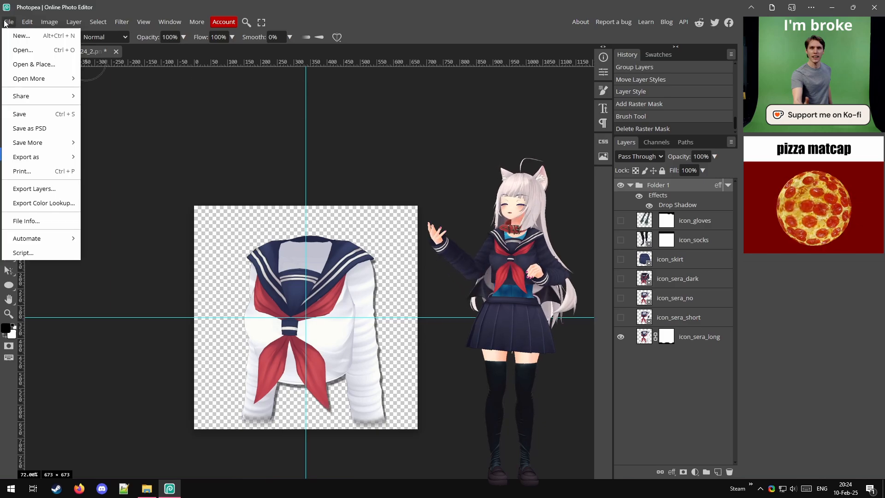
pyautogui.click(62, 193)
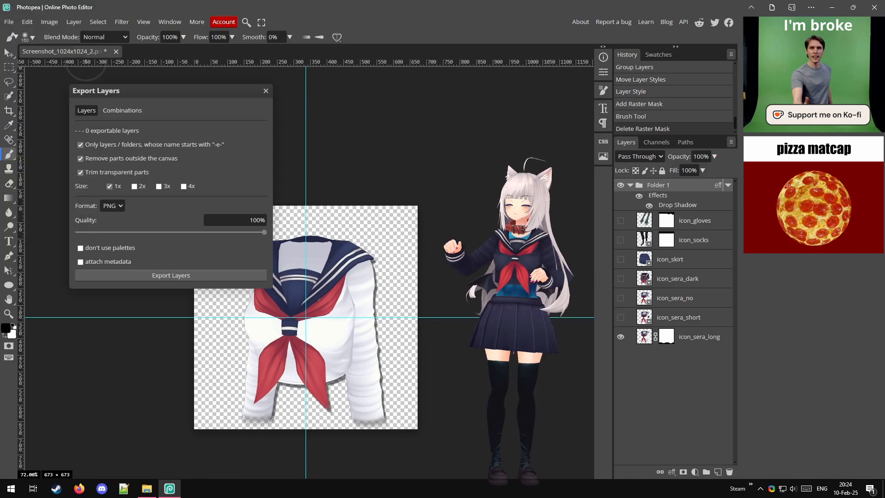
pyautogui.click(80, 145)
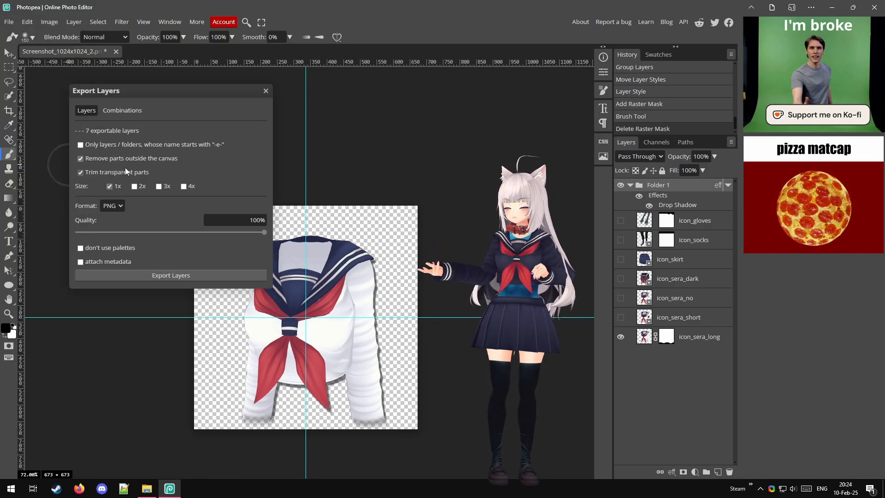
pyautogui.click(80, 172)
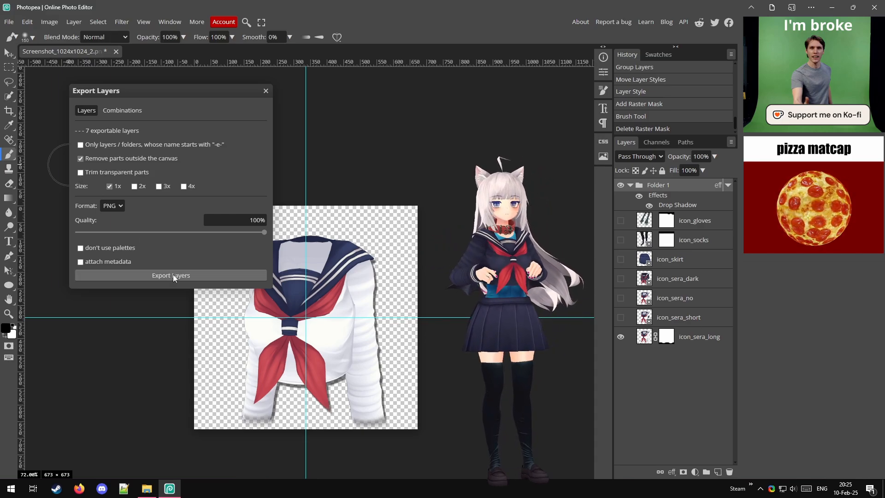
pyautogui.click(182, 275)
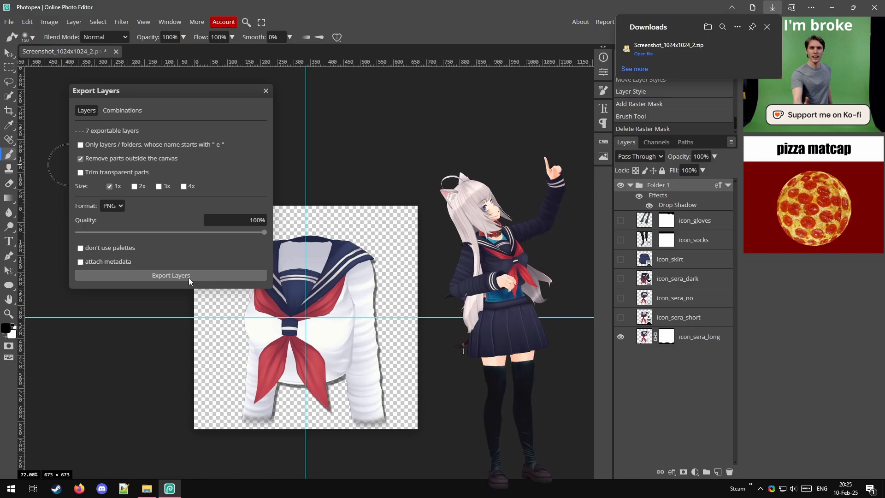
# - Open the exported Screenshot_1024x1024_2.zip archive and save the layered icon document
pyautogui.click(682, 55)
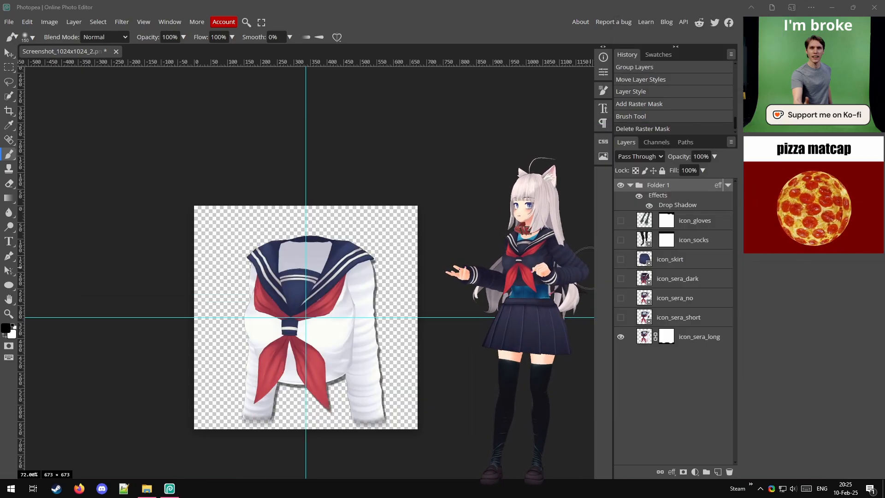
pyautogui.click(9, 21)
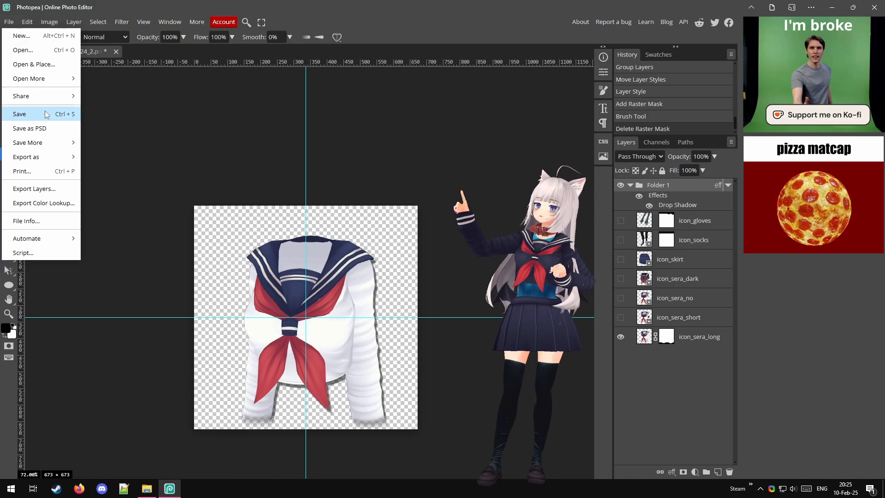
pyautogui.click(24, 110)
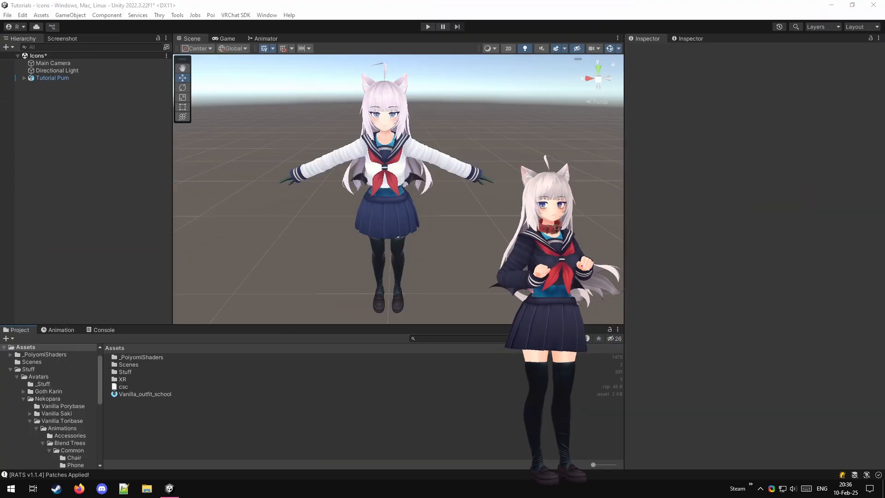
# - In Unity, import every exported icon PNG except icon_socks from the Screenshot_1024x1024_2 folder into the project's Assets folder
pyautogui.moveTo(884, 83); pyautogui.dragTo(607, 83)
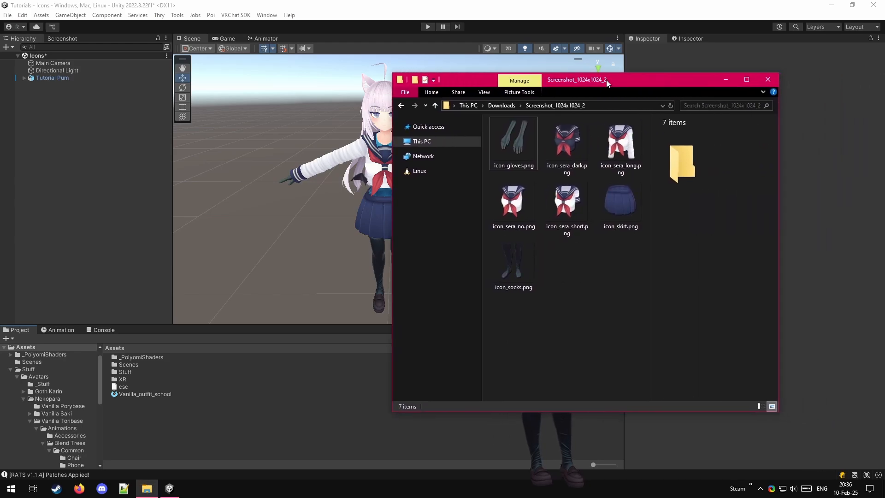
pyautogui.moveTo(648, 201); pyautogui.dragTo(200, 435)
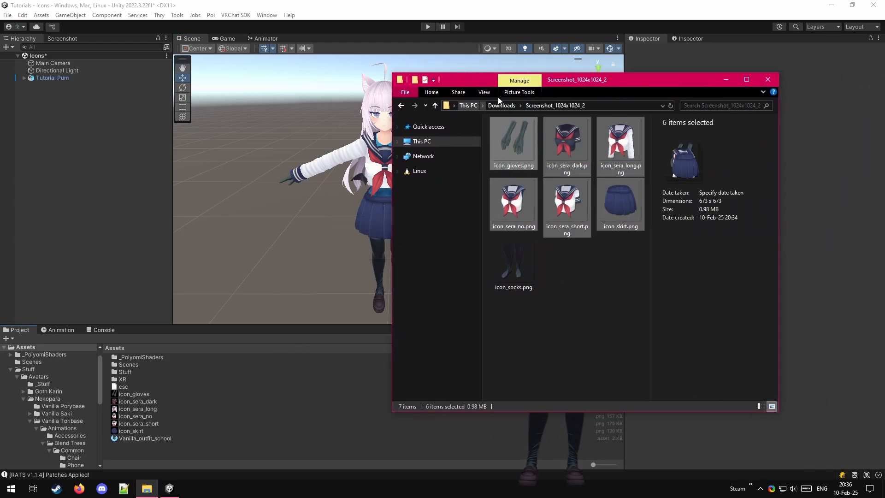
pyautogui.moveTo(592, 84); pyautogui.dragTo(884, 83)
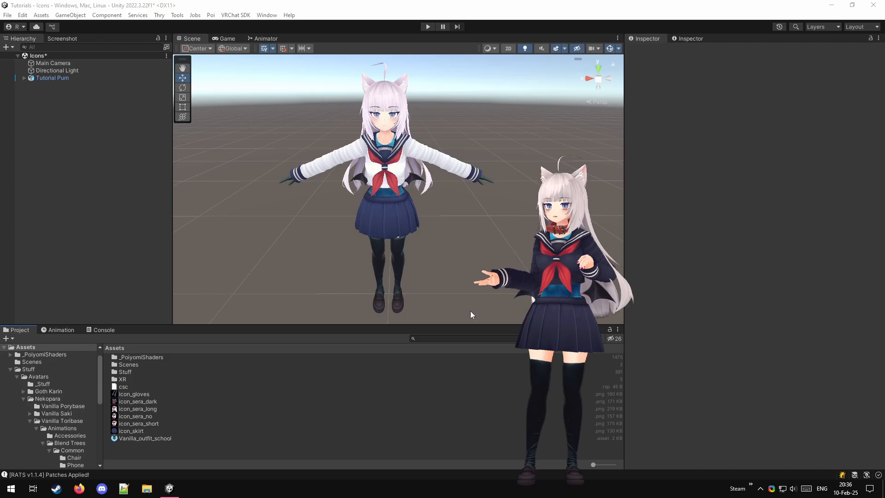
# - Set icon_gloves to texture type Sprite (2D and UI) with a max size of 256 and apply the import settings
pyautogui.click(134, 394)
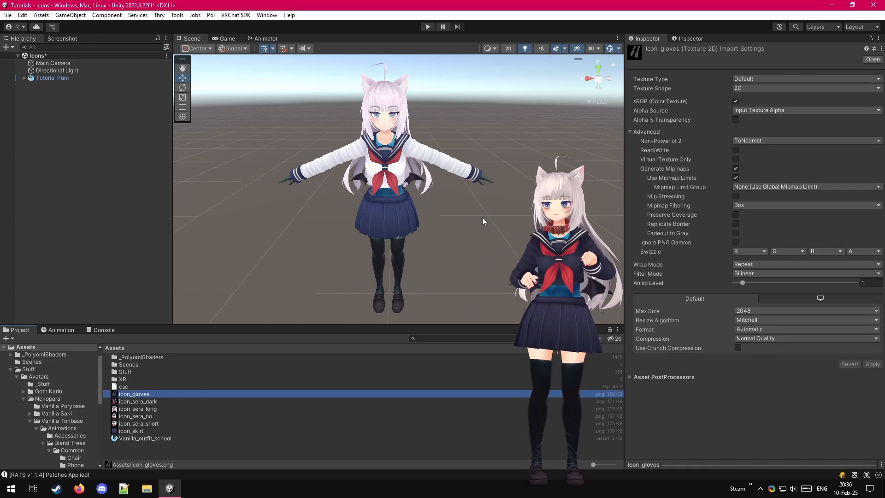
pyautogui.click(758, 79)
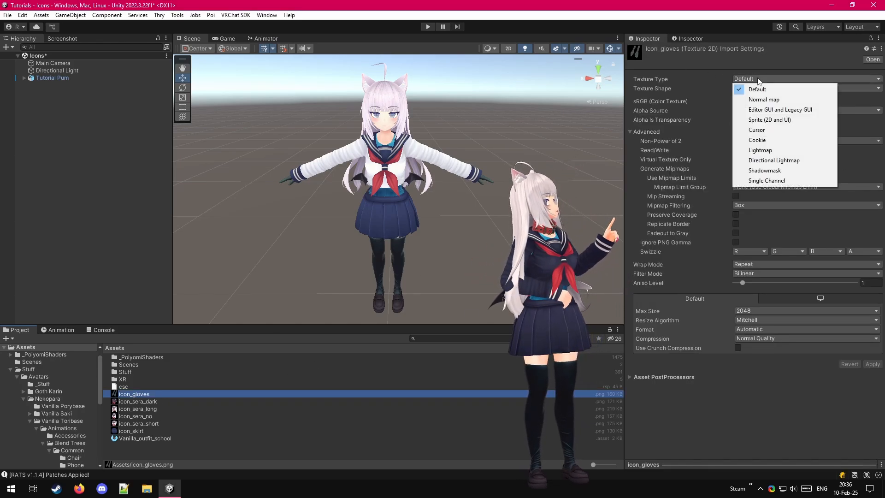
pyautogui.click(767, 119)
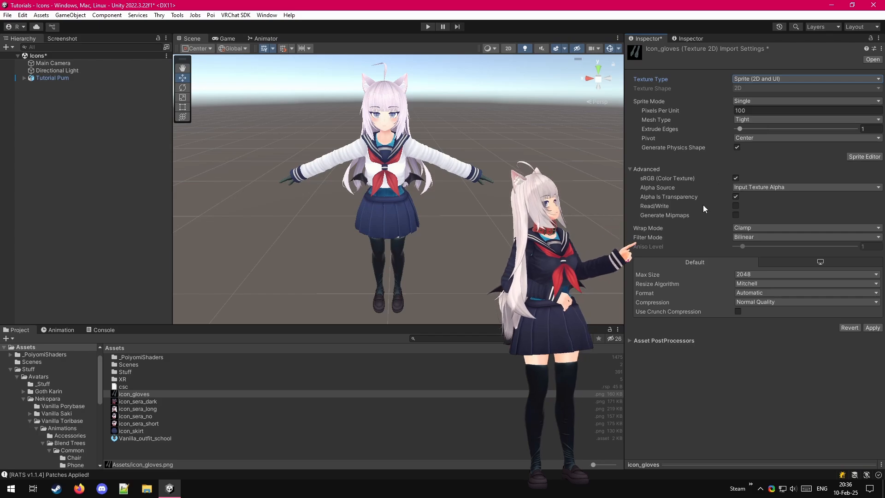
pyautogui.click(741, 275)
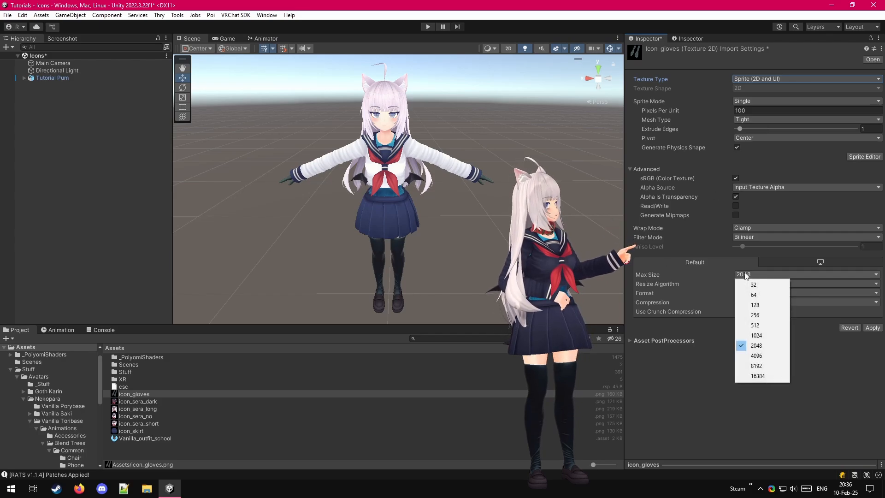
pyautogui.click(760, 315)
pyautogui.click(872, 327)
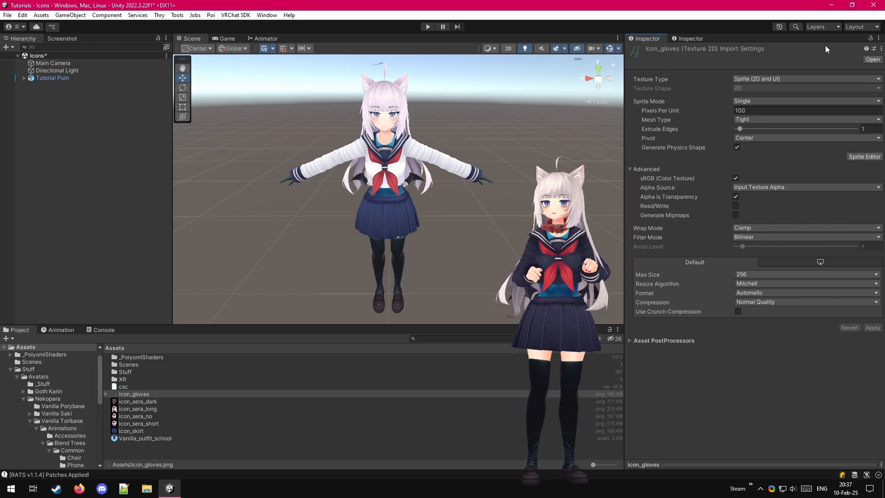
# - Save the import settings of icon_gloves as a new preset named "icon preset" in the Assets folder
pyautogui.click(874, 49)
pyautogui.click(766, 312)
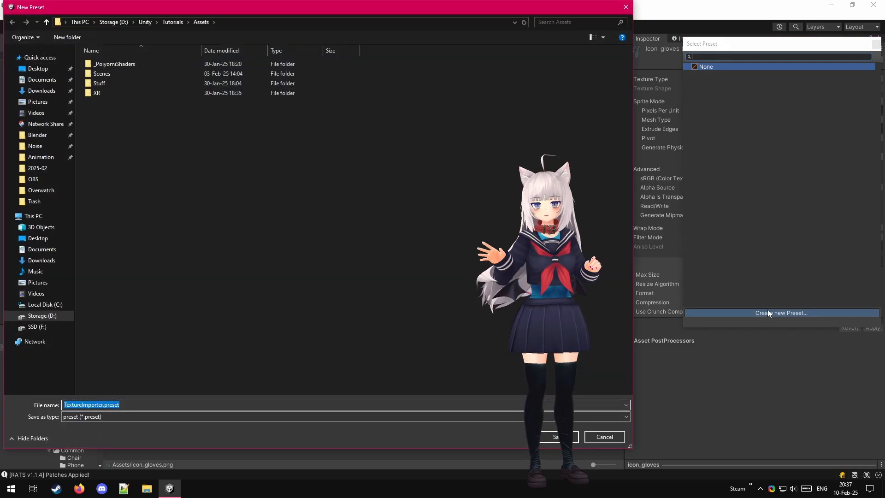
pyautogui.write('icon_preset')
pyautogui.press('Return')
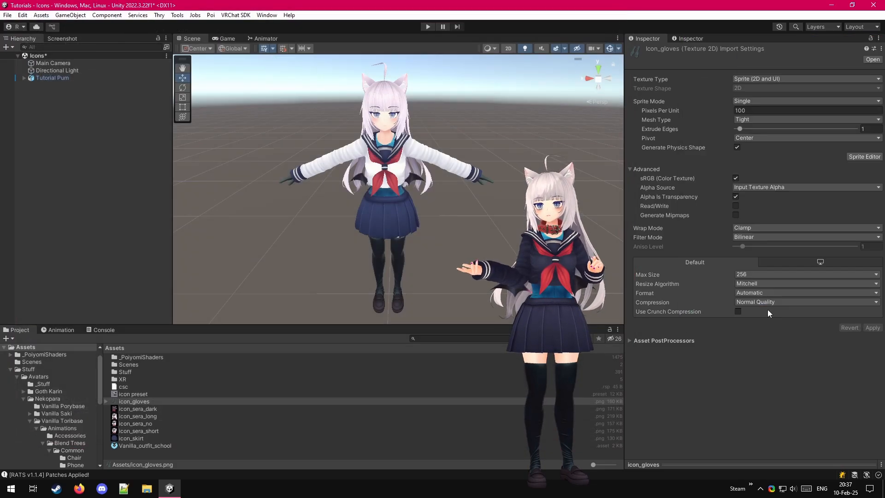
# - Load "icon preset" onto the five textures from icon_sera_dark to icon_skirt and apply the import settings
pyautogui.click(135, 409)
pyautogui.keyDown('shift'); pyautogui.click(132, 438); pyautogui.keyUp('shift')
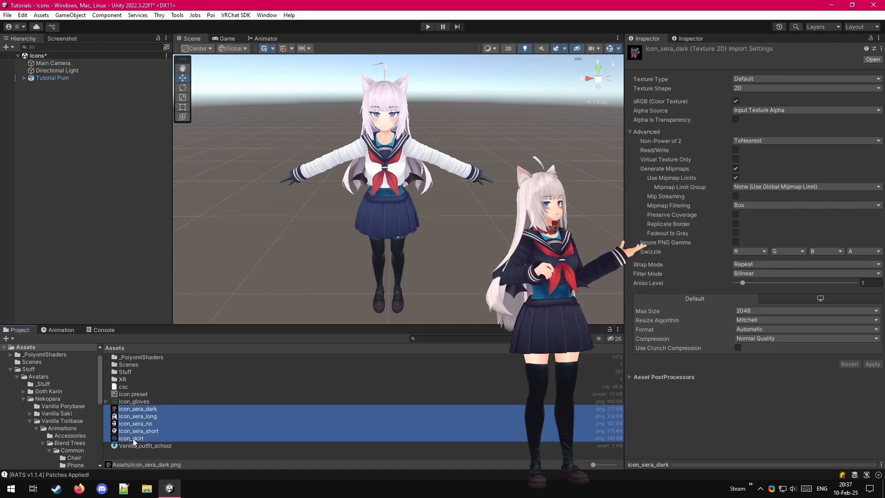
pyautogui.click(873, 49)
pyautogui.click(723, 72)
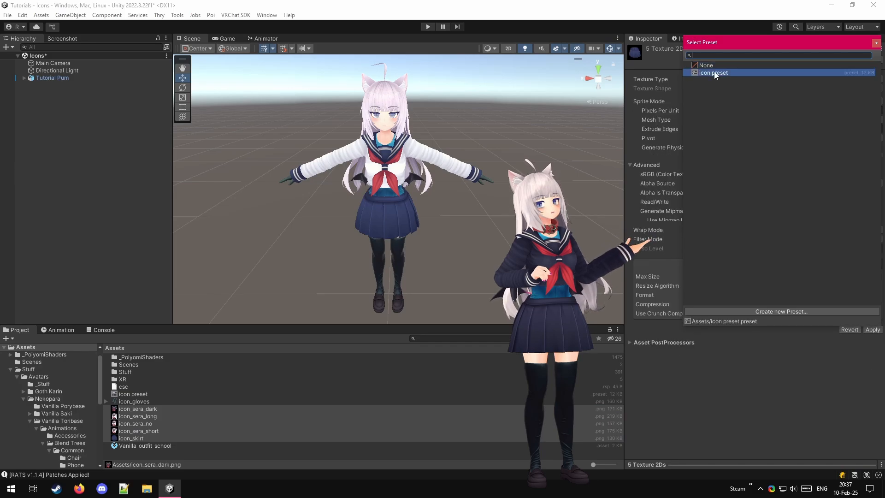
pyautogui.click(875, 44)
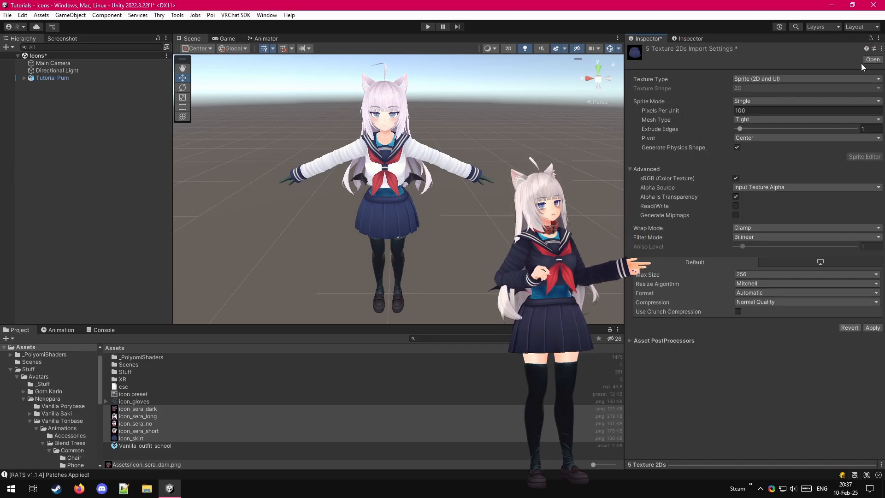
pyautogui.click(873, 328)
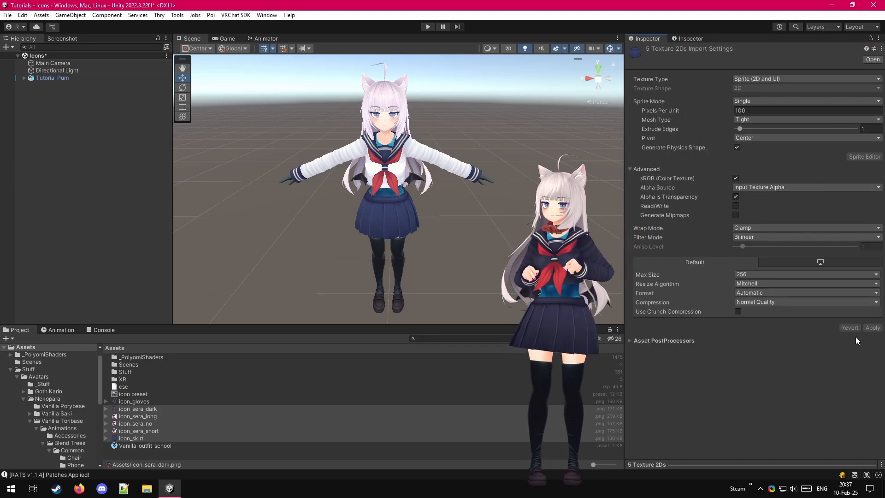
# - In the Vanilla_outfit_school menu, assign icon_sera_long to the Top Long Sleeves control and icon_sera_no to Top No Sleeves
pyautogui.click(132, 446)
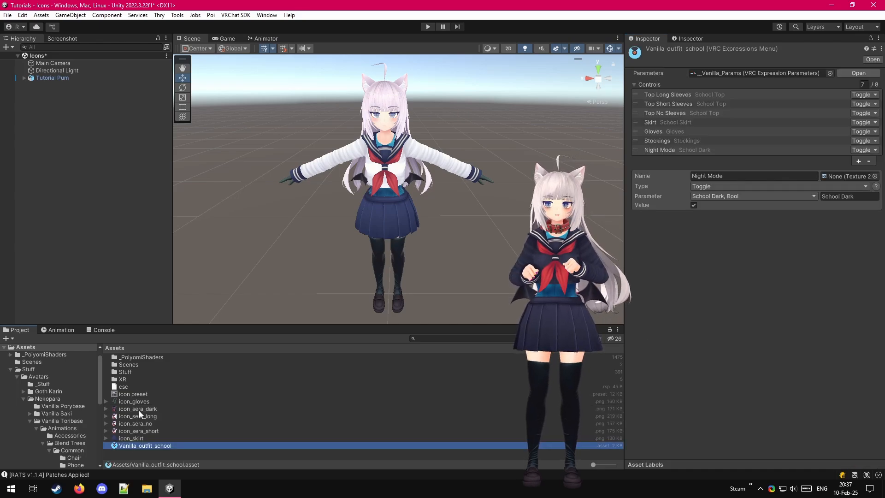
pyautogui.click(666, 95)
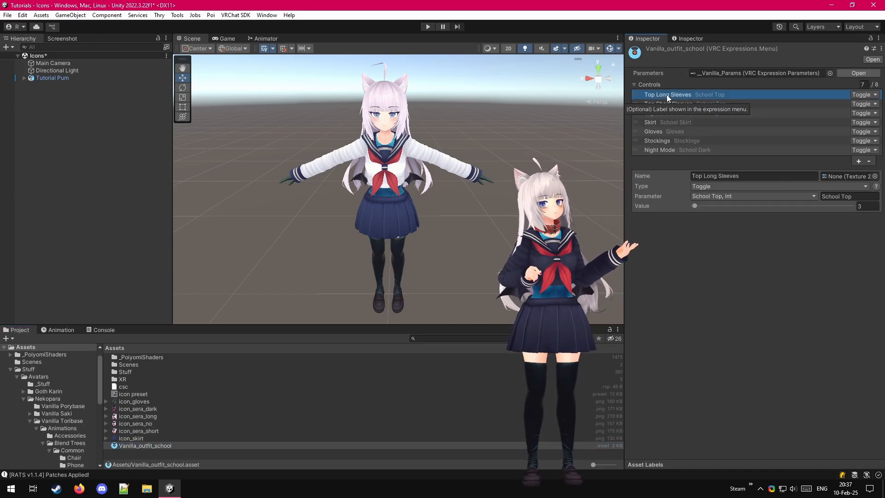
pyautogui.moveTo(148, 416); pyautogui.dragTo(846, 176)
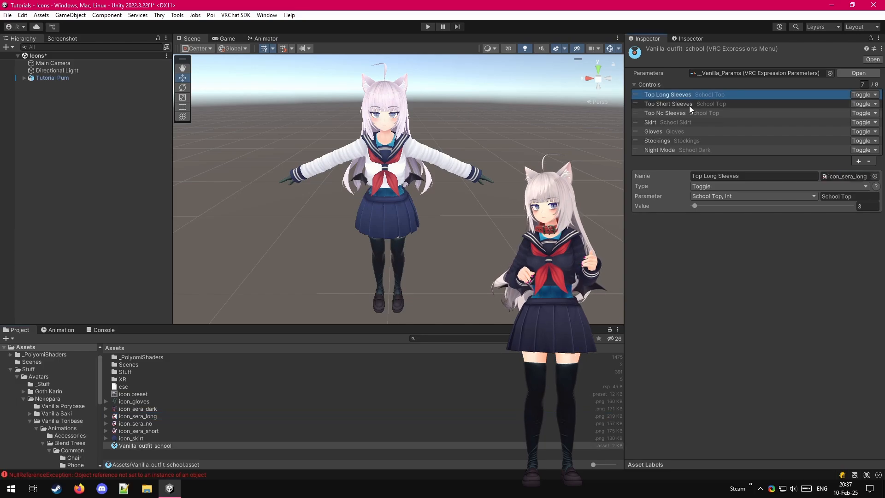
pyautogui.click(687, 106)
pyautogui.click(691, 114)
pyautogui.moveTo(147, 423); pyautogui.dragTo(838, 179)
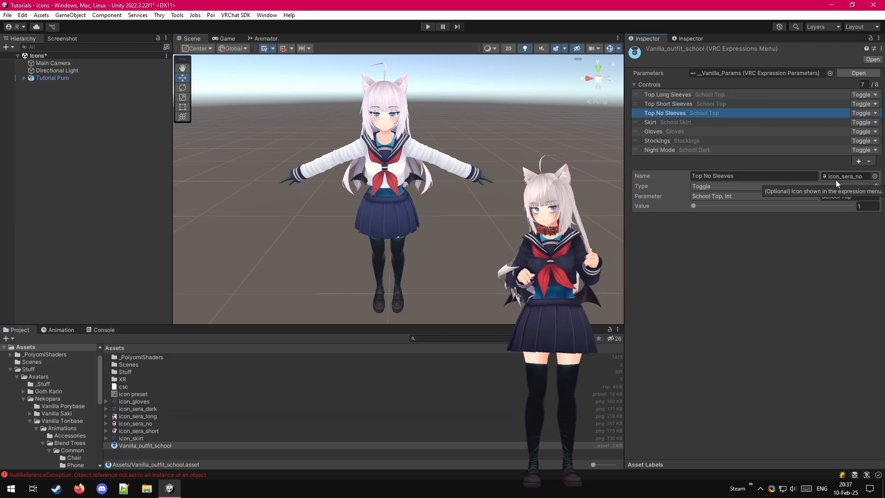
# - Assign icon_skirt as the icon of the Skirt control, and select the Gloves and Stockings controls
pyautogui.click(691, 123)
pyautogui.moveTo(131, 438); pyautogui.dragTo(845, 176)
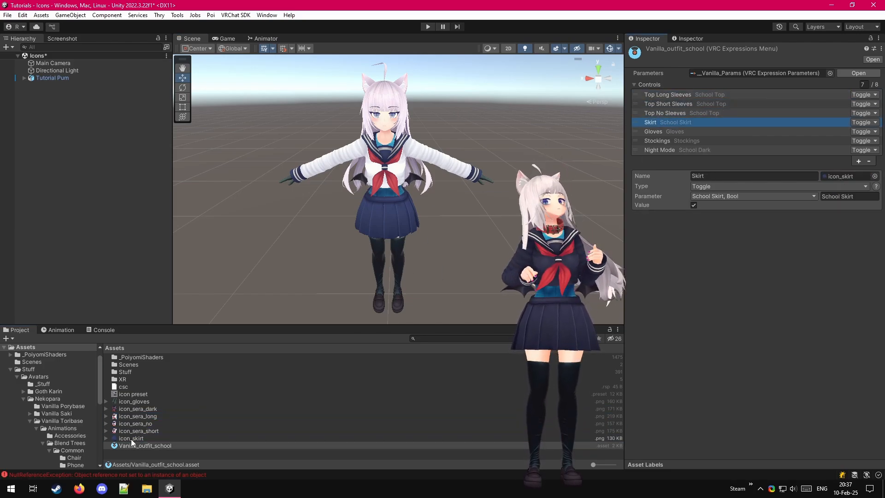
pyautogui.click(653, 132)
pyautogui.click(663, 142)
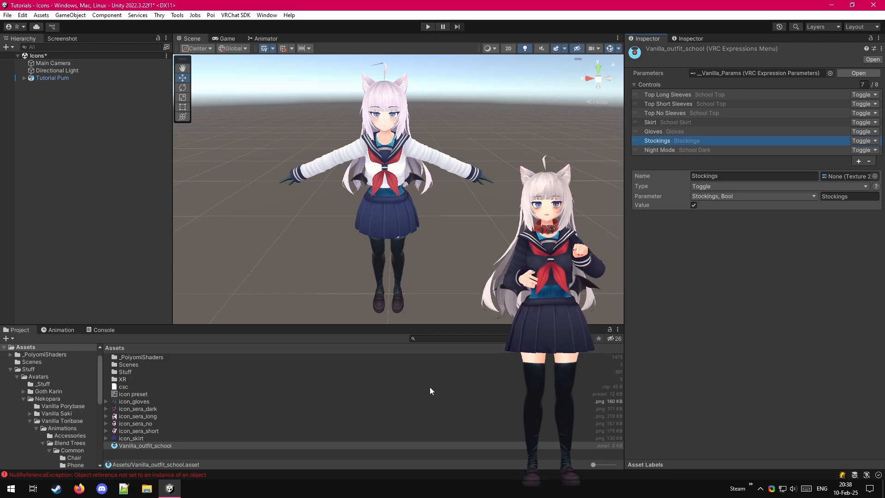
# - Add a TextureImporter default preset entry in the Preset Manager of the project settings
pyautogui.click(23, 16)
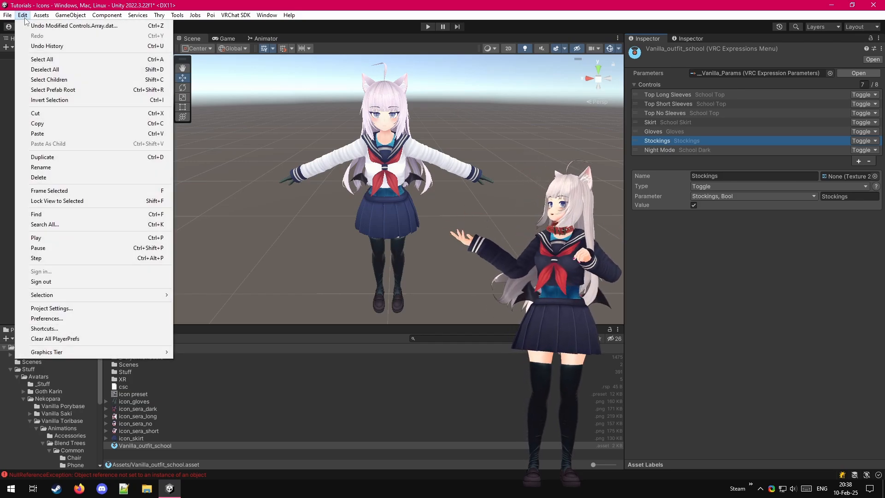
pyautogui.click(99, 308)
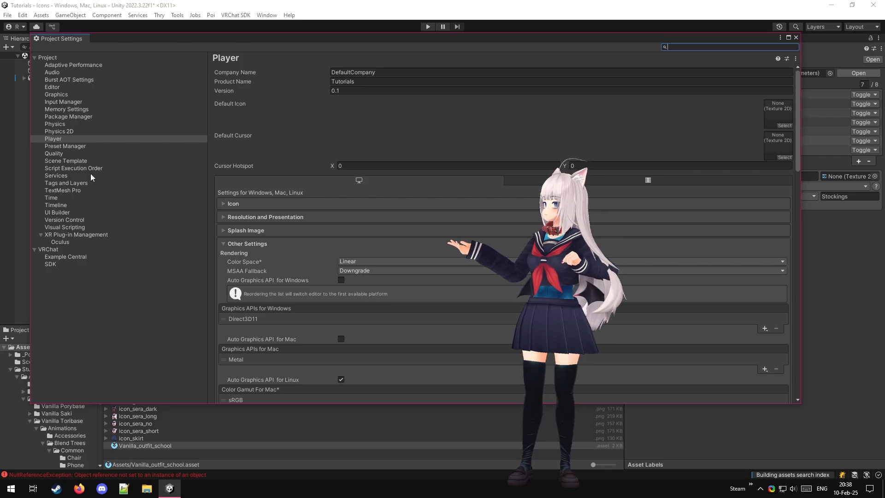
pyautogui.click(70, 145)
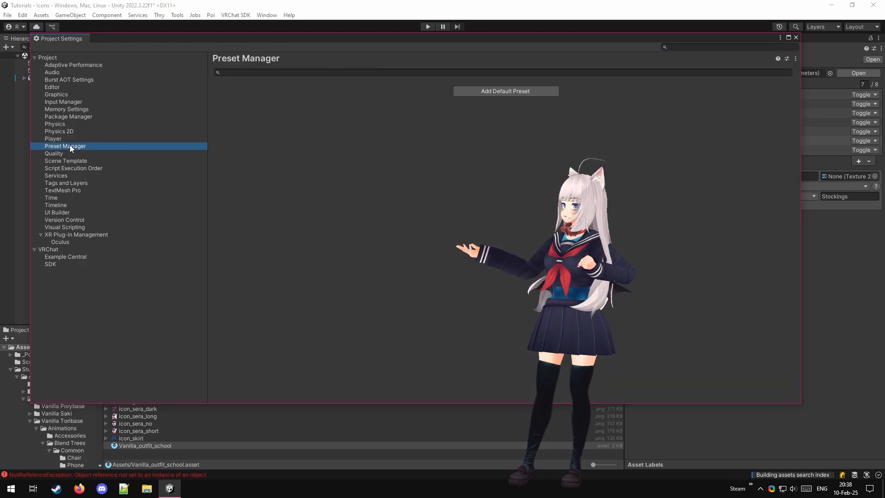
pyautogui.click(490, 90)
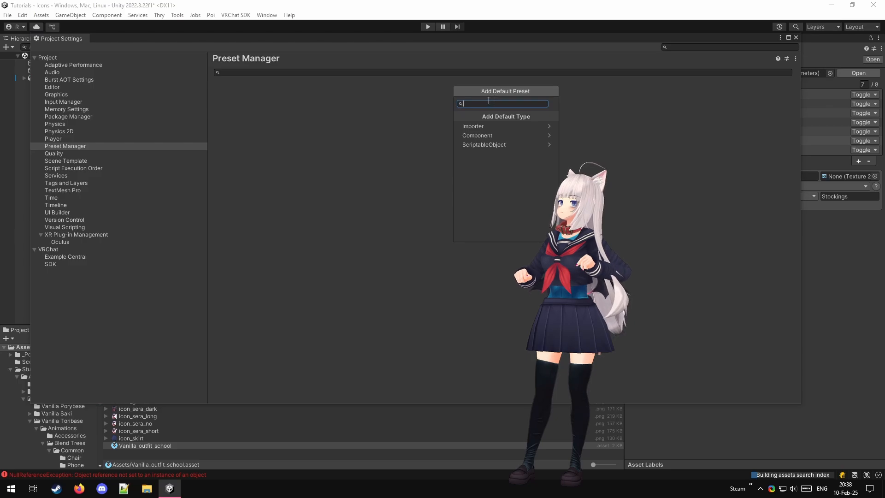
pyautogui.click(482, 125)
pyautogui.write('tex')
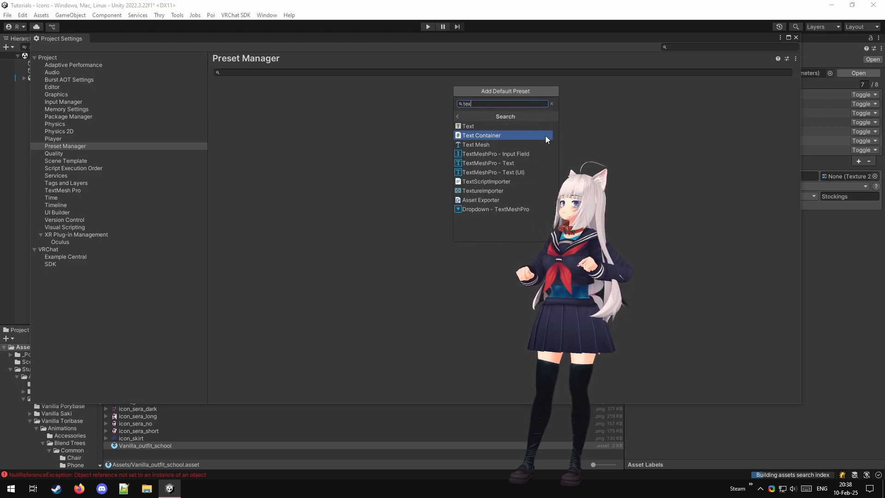
pyautogui.write('tu')
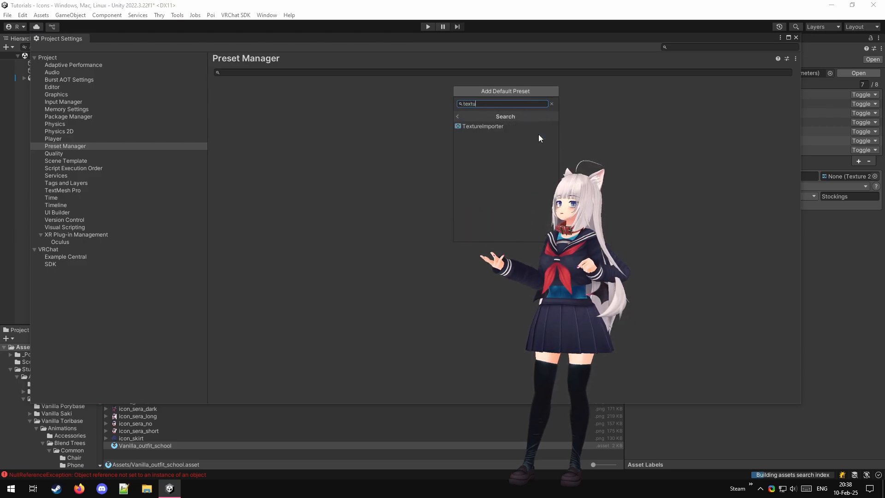
pyautogui.click(488, 126)
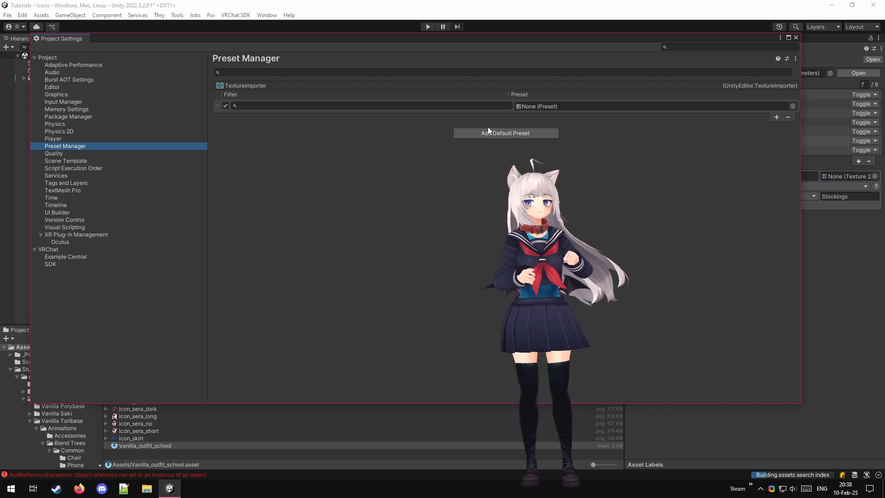
# - Assign "icon preset" to the TextureImporter default with the filter icon_* and close the project settings
pyautogui.click(792, 107)
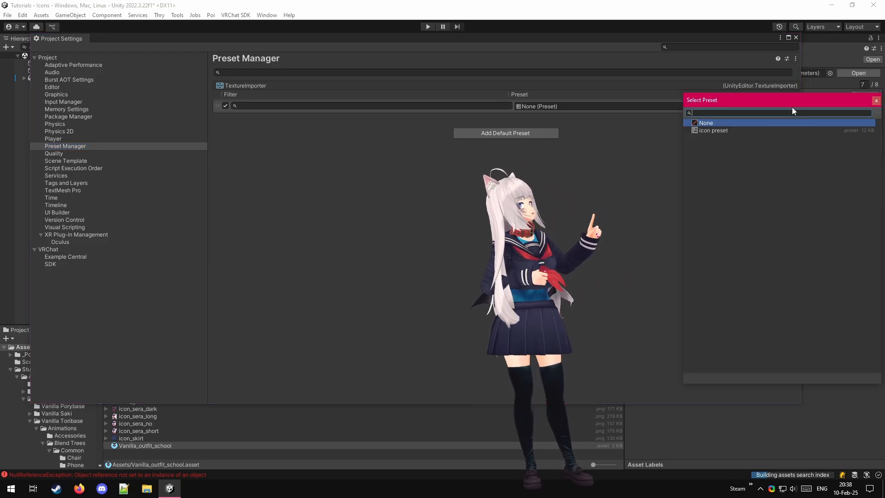
pyautogui.doubleClick(710, 131)
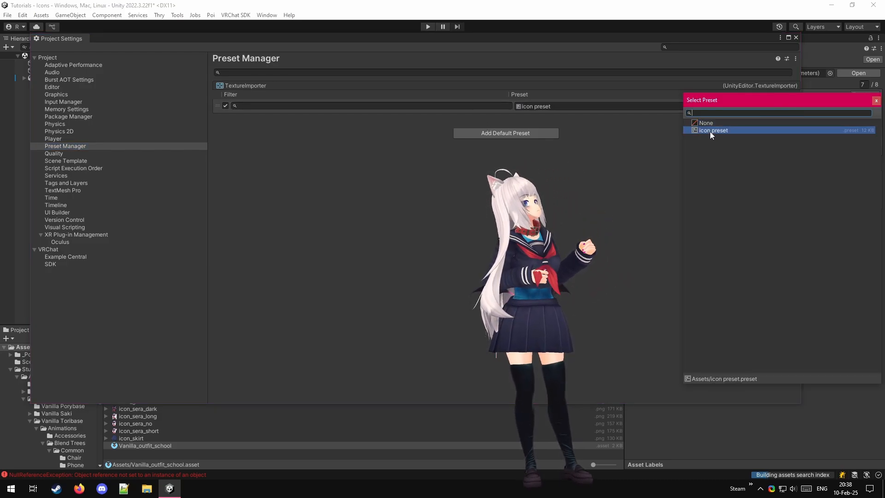
pyautogui.click(303, 106)
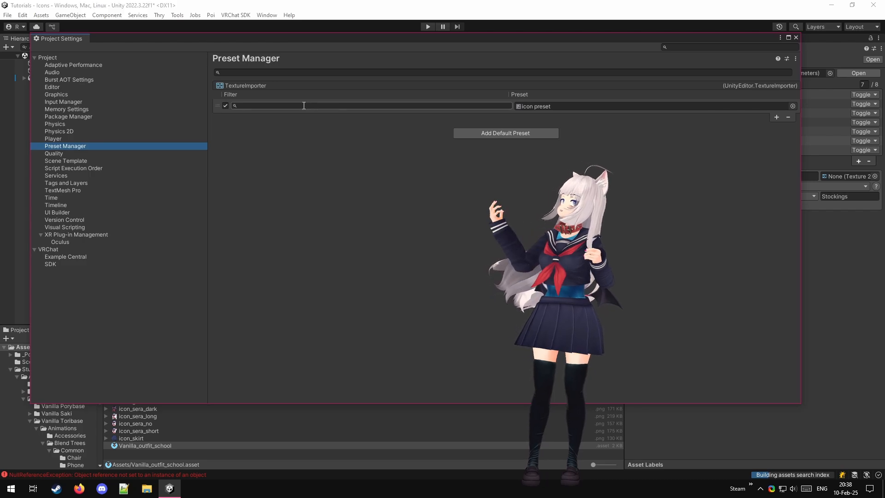
pyautogui.write('ico')
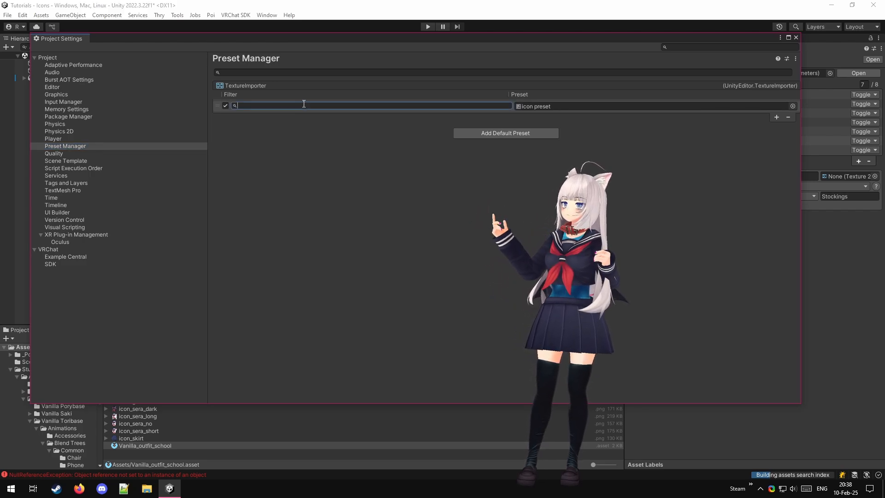
pyautogui.write('n_*')
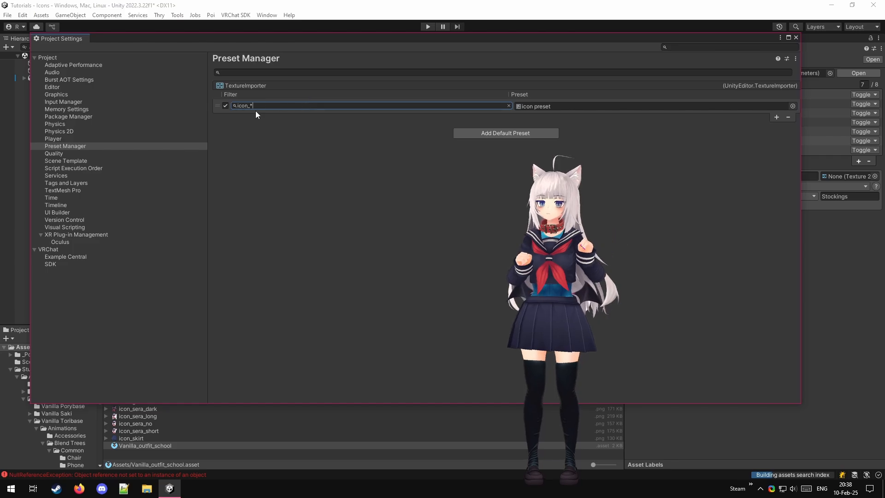
pyautogui.click(796, 38)
# - Import icon_socks.png from the Screenshot_1024x1024_2 folder into the project's Assets folder and view its import settings
pyautogui.hotkey('alt', 'Tab')
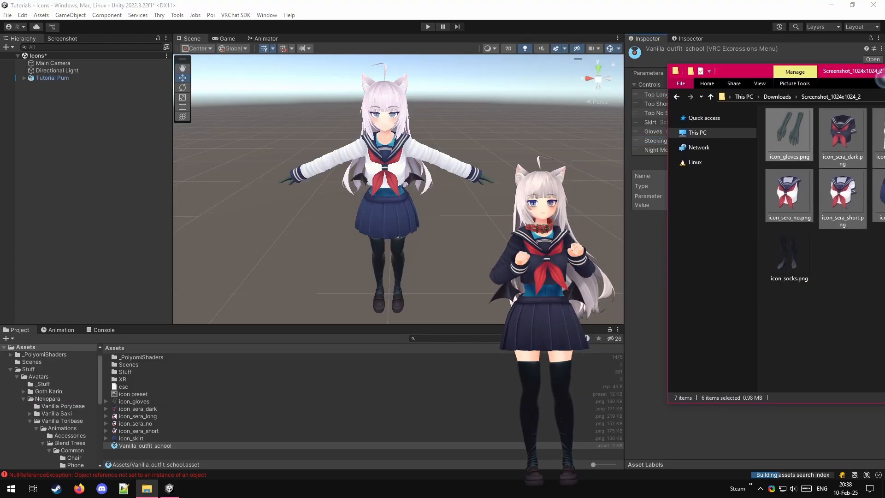
pyautogui.moveTo(877, 80); pyautogui.dragTo(593, 93)
pyautogui.click(527, 297)
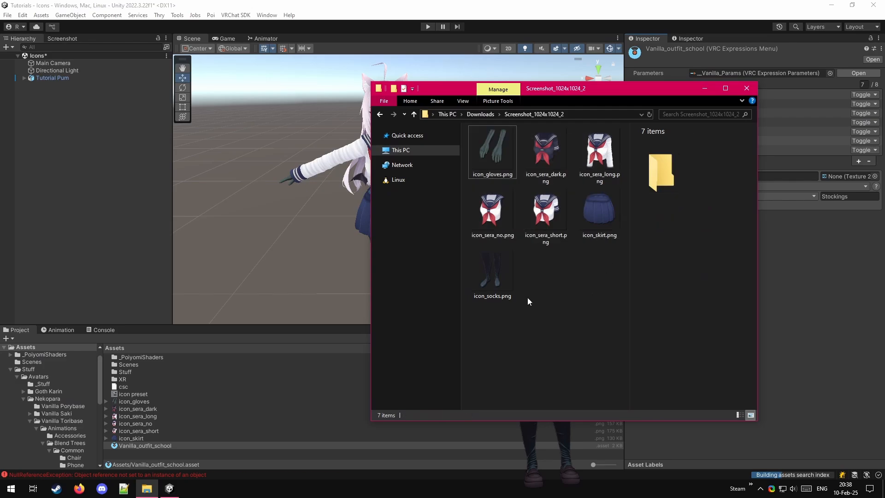
pyautogui.click(498, 272)
pyautogui.moveTo(498, 272); pyautogui.dragTo(236, 403)
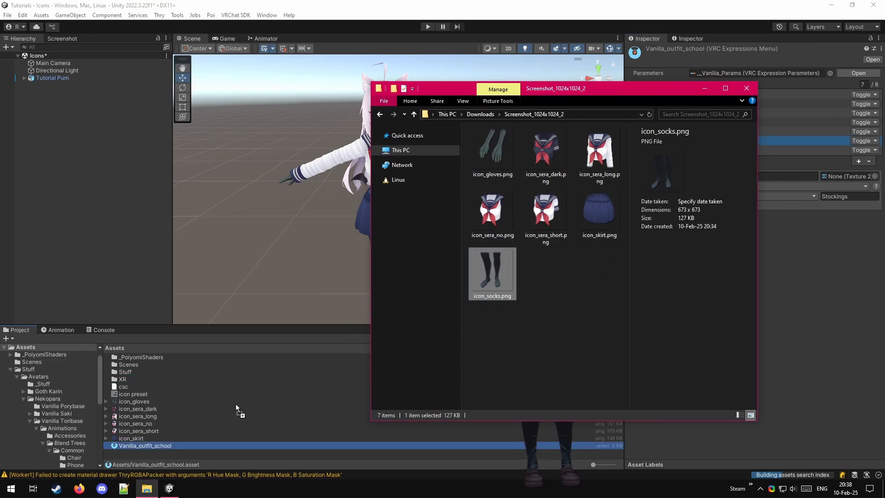
pyautogui.click(146, 446)
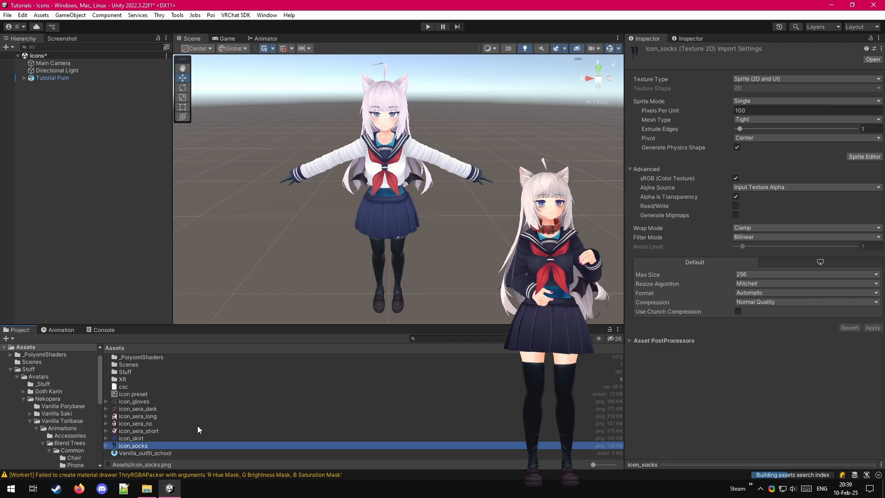
# - In the Vanilla_outfit_school menu, assign icon_socks to the Stockings control and icon_sera_dark to Night Mode
pyautogui.click(134, 452)
pyautogui.moveTo(133, 445); pyautogui.dragTo(843, 179)
pyautogui.click(719, 149)
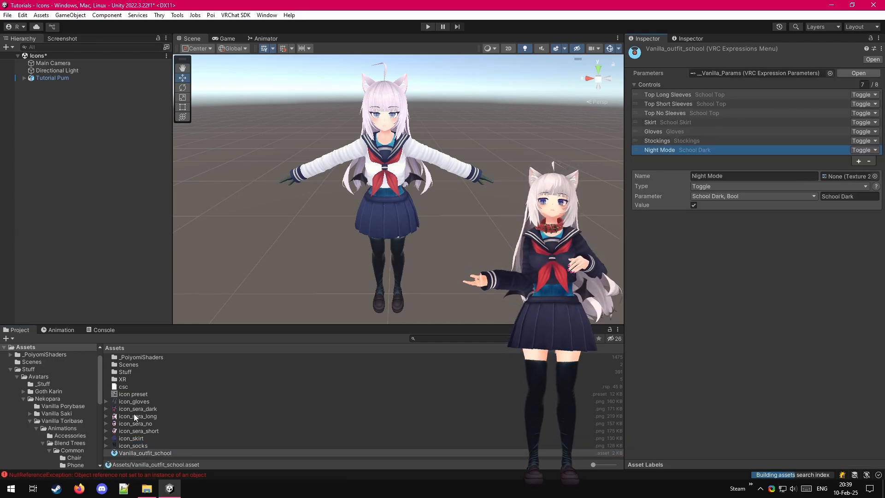
# - Start Play mode and navigate the Gesture Manager's radial menu to the School Outfit entry to test the icons
pyautogui.click(425, 27)
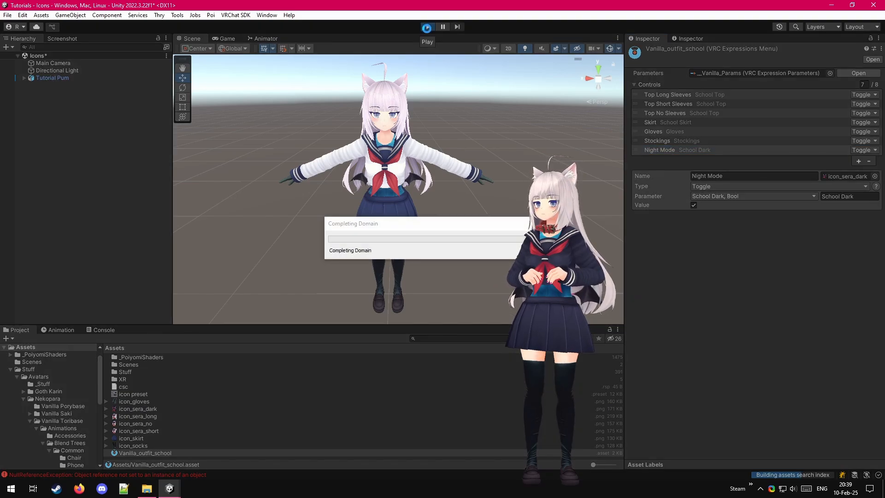
pyautogui.click(800, 369)
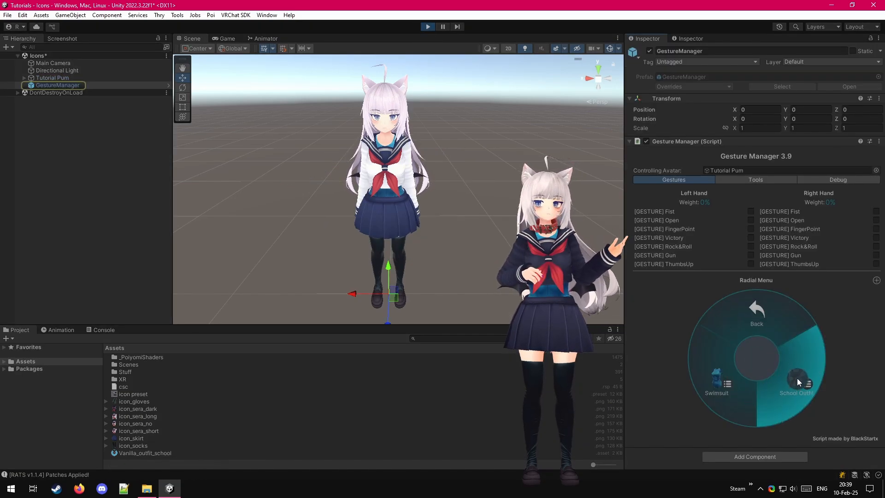